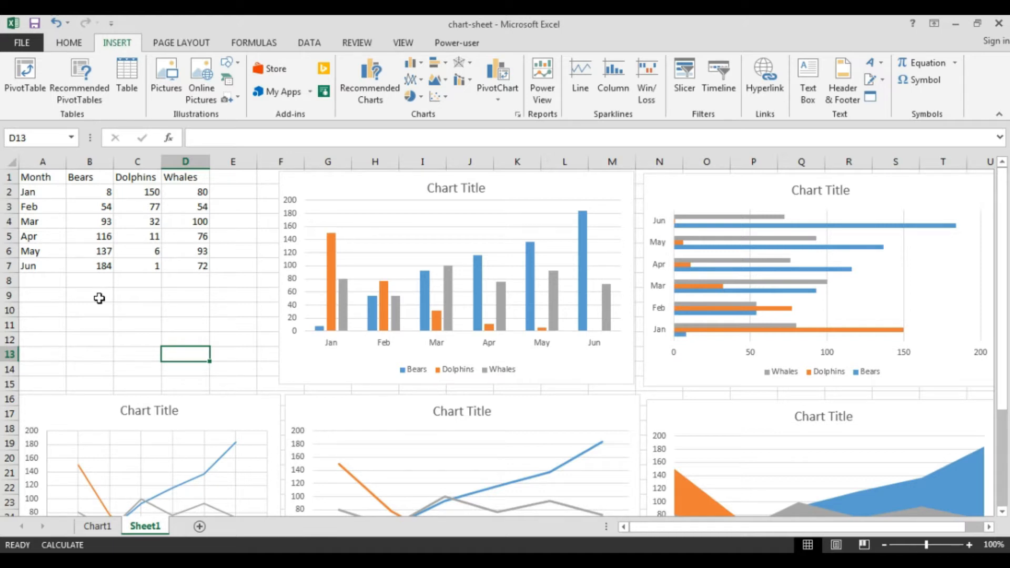
Examine the existing column, bar, scatter, line and area charts built from the monthly animal data
{"action": "left_click", "coordinate": [459, 260]}
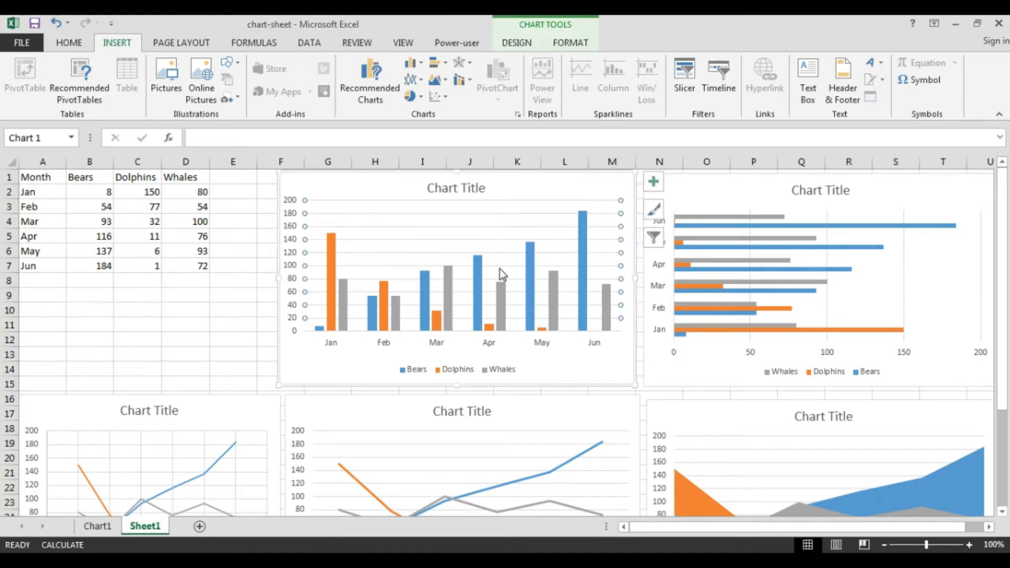
{"action": "left_click", "coordinate": [781, 297]}
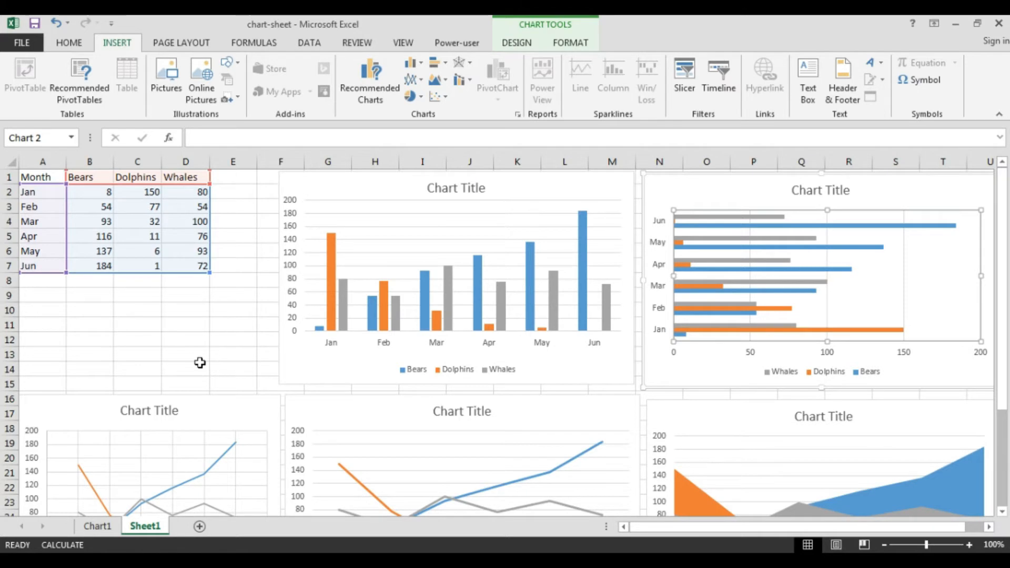
{"action": "scroll", "coordinate": [149, 387], "scroll_direction": "down", "scroll_amount": 3}
{"action": "left_click", "coordinate": [149, 386]}
{"action": "left_click", "coordinate": [493, 395]}
{"action": "left_click", "coordinate": [773, 383]}
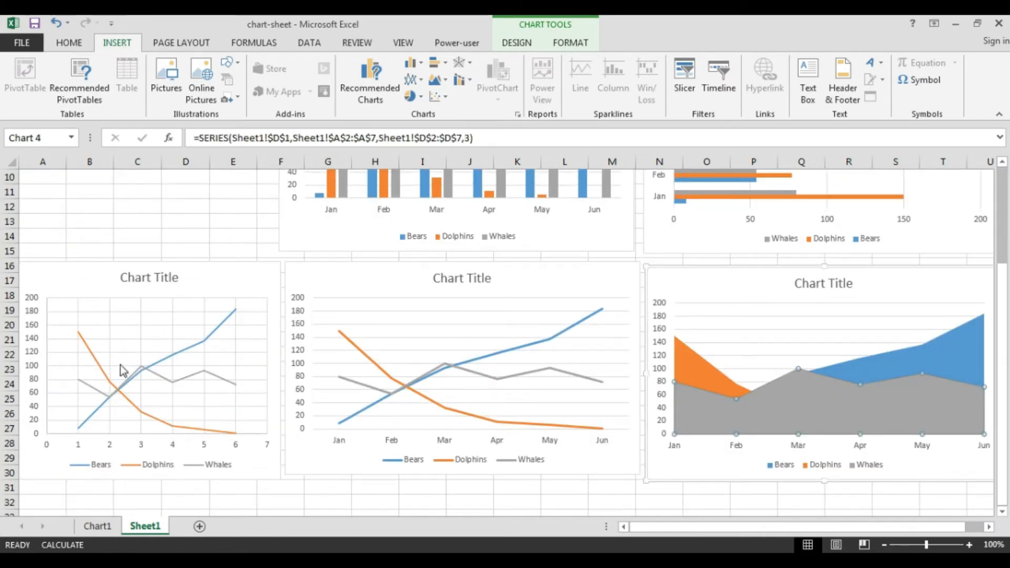
{"action": "scroll", "coordinate": [122, 284], "scroll_direction": "up", "scroll_amount": 3}
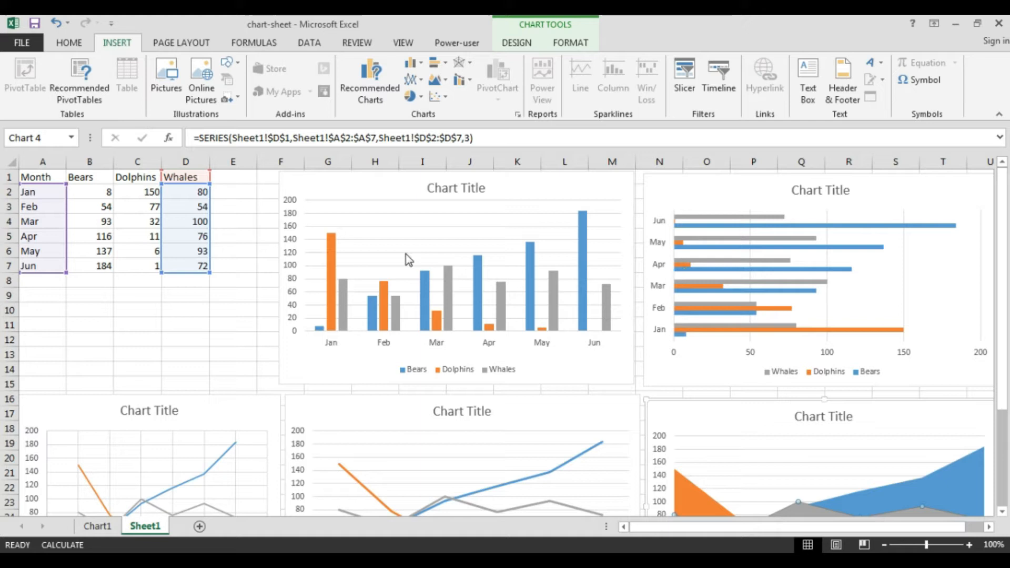
{"action": "scroll", "coordinate": [825, 296], "scroll_direction": "down", "scroll_amount": 1}
{"action": "scroll", "coordinate": [825, 295], "scroll_direction": "down", "scroll_amount": 2}
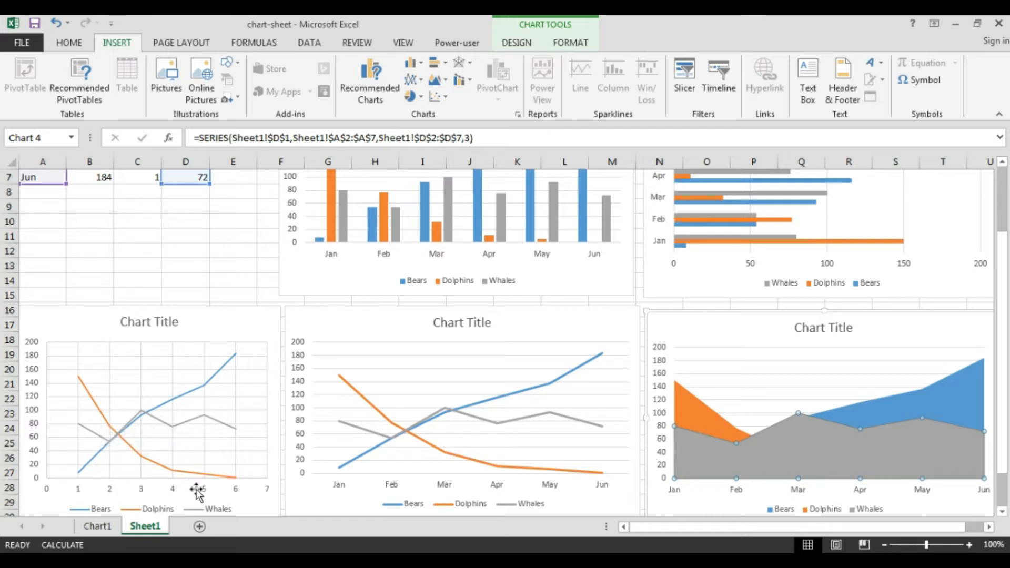
{"action": "scroll", "coordinate": [172, 435], "scroll_direction": "down", "scroll_amount": 1}
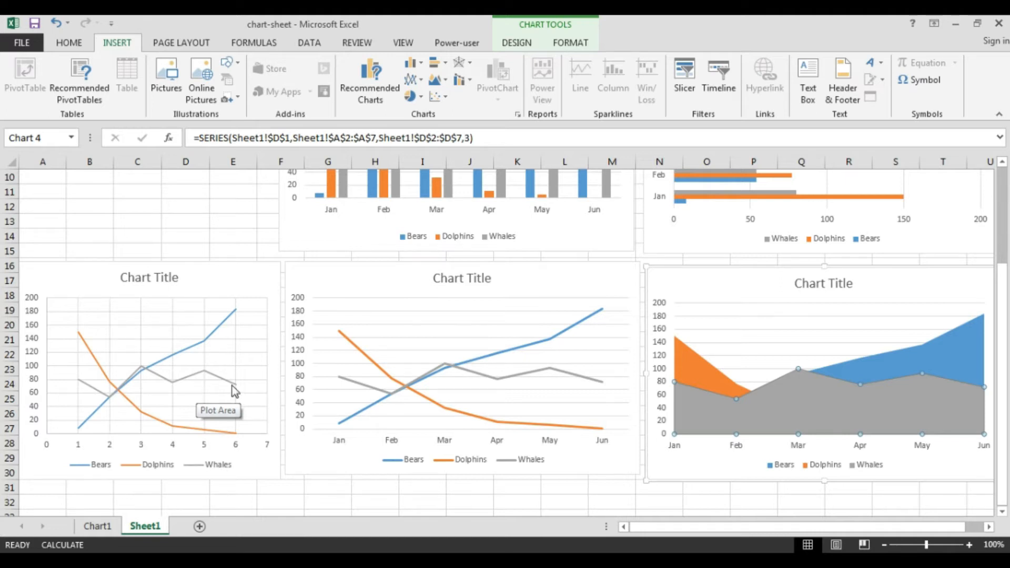
{"action": "scroll", "coordinate": [254, 367], "scroll_direction": "up", "scroll_amount": 3}
{"action": "left_click", "coordinate": [437, 292]}
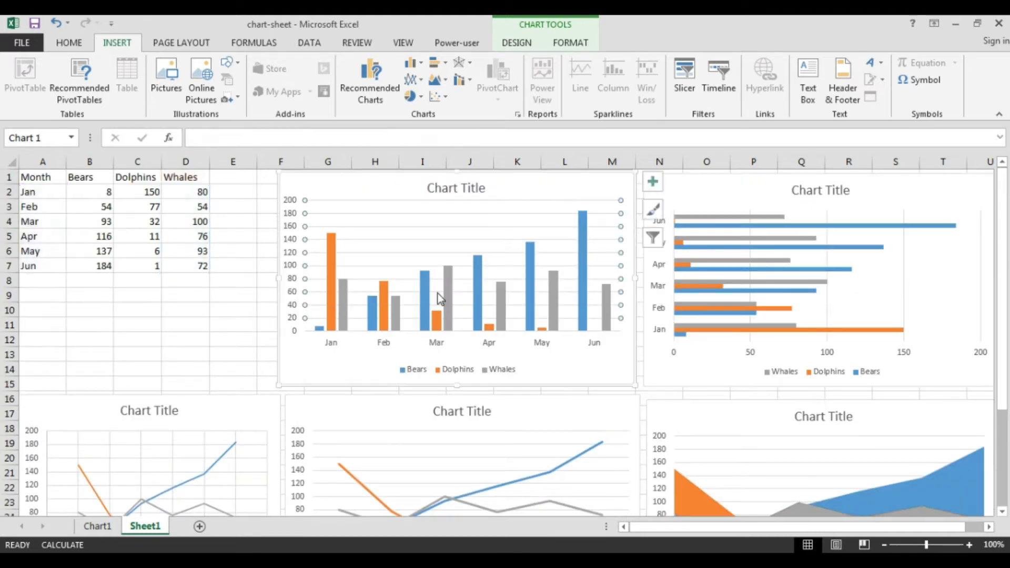
{"action": "left_click", "coordinate": [438, 293]}
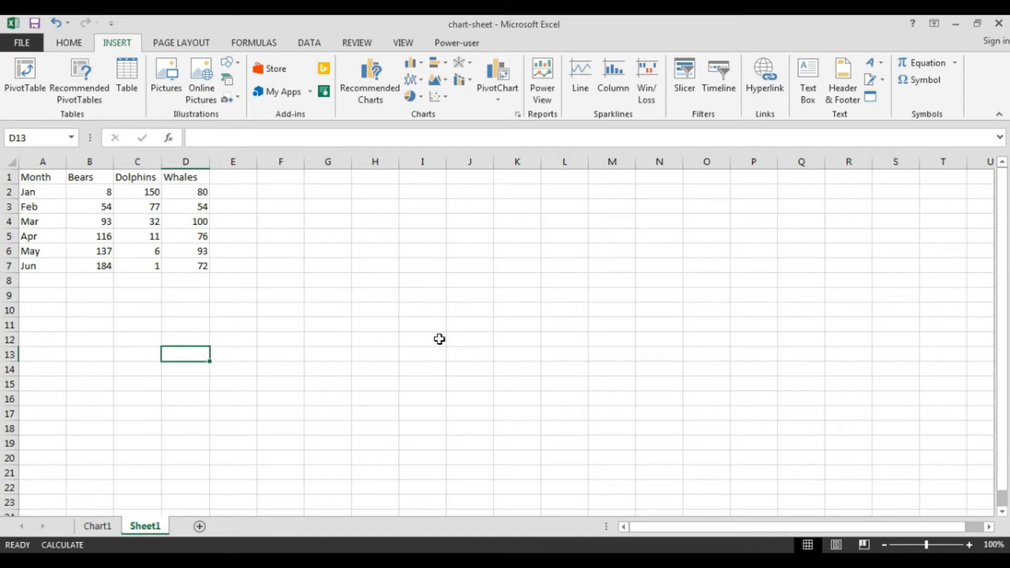
Examine the Month column and the Bears, Dolphins and Whales columns of the source table
{"action": "left_click", "coordinate": [41, 174]}
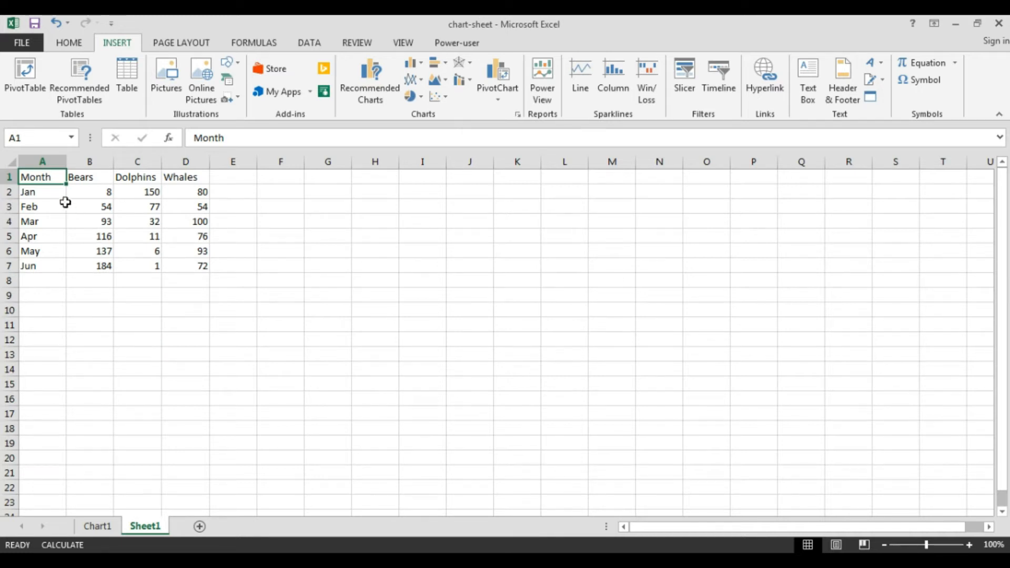
{"action": "left_click", "coordinate": [58, 279]}
{"action": "left_click_drag", "start_coordinate": [45, 175], "coordinate": [49, 265]}
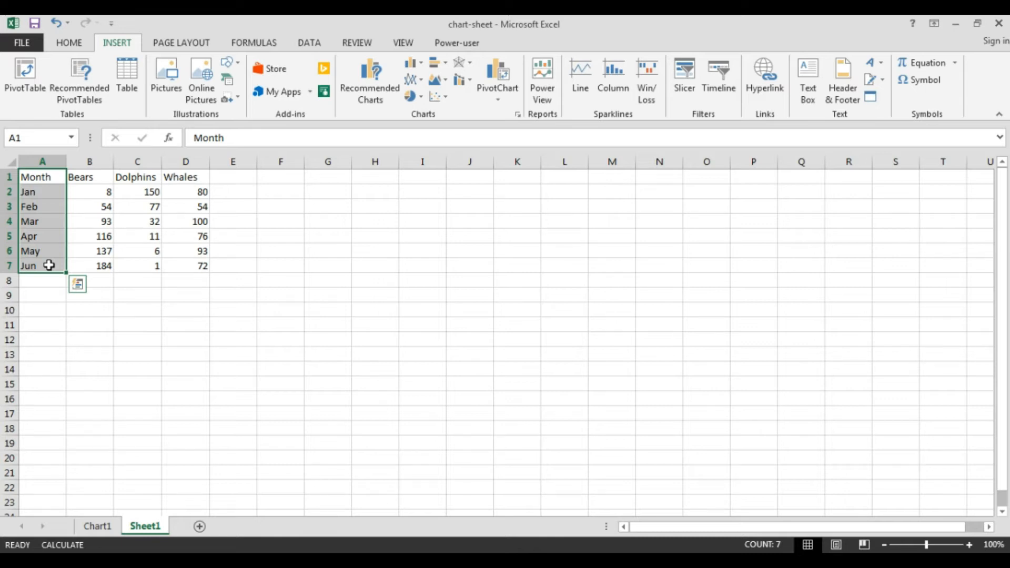
{"action": "left_click", "coordinate": [274, 281]}
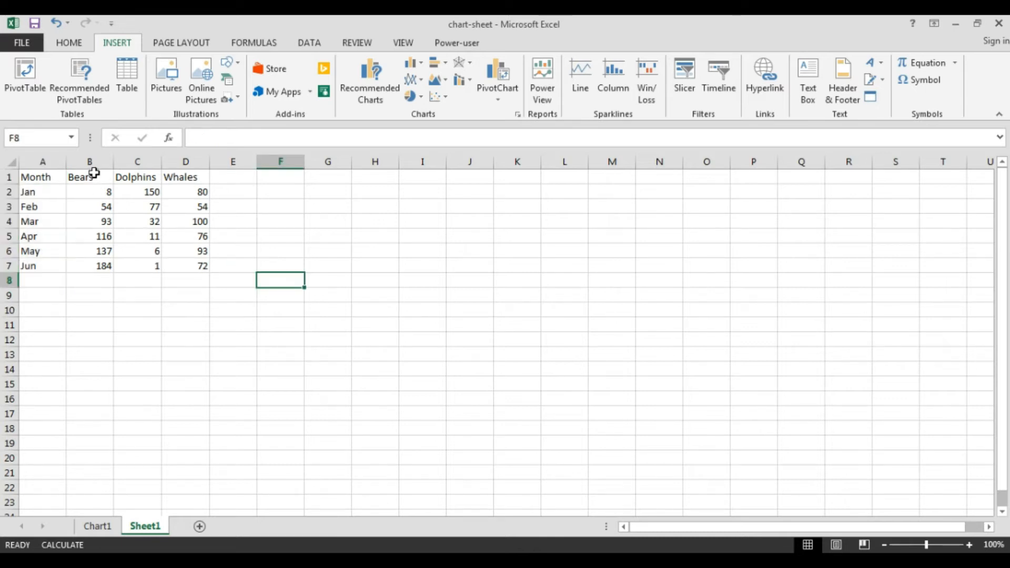
{"action": "left_click_drag", "start_coordinate": [96, 173], "coordinate": [191, 265]}
{"action": "left_click", "coordinate": [331, 292]}
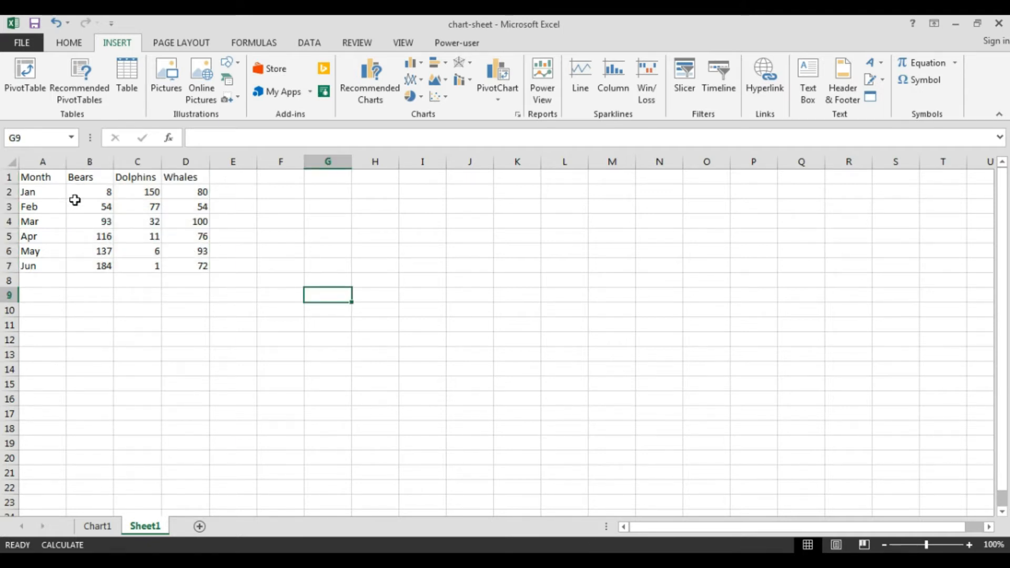
Insert a 2-D clustered column chart from A1:D7 and place it beside the data, starting near row 2
{"action": "left_click_drag", "start_coordinate": [40, 174], "coordinate": [199, 265]}
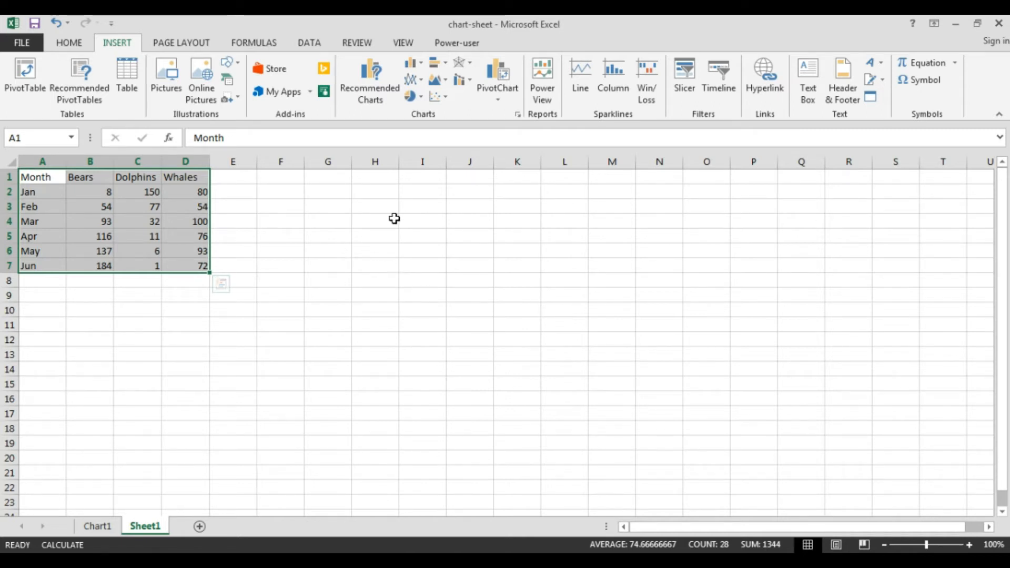
{"action": "left_click", "coordinate": [421, 64]}
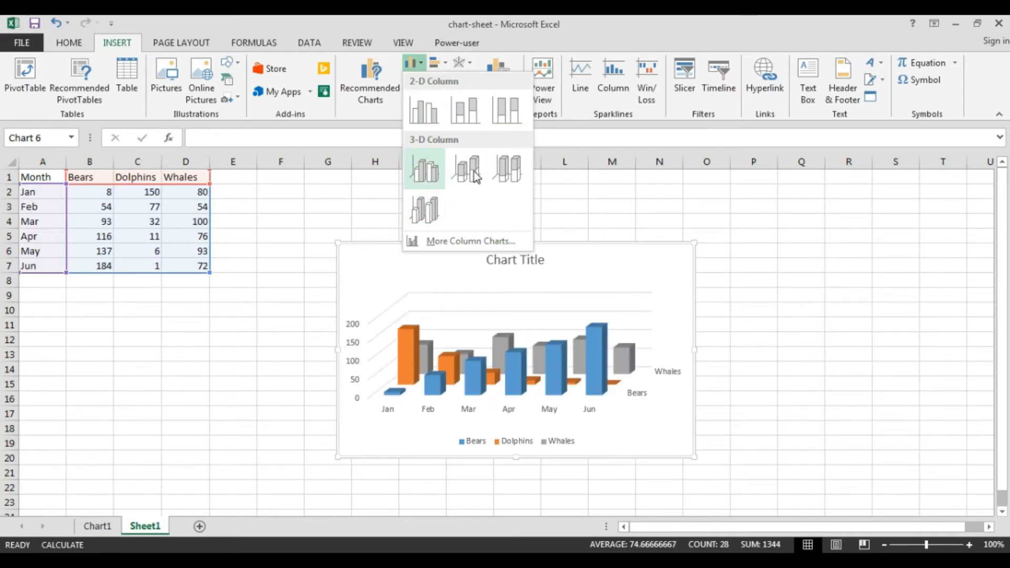
{"action": "left_click", "coordinate": [437, 117]}
{"action": "left_click_drag", "start_coordinate": [441, 263], "coordinate": [446, 209]}
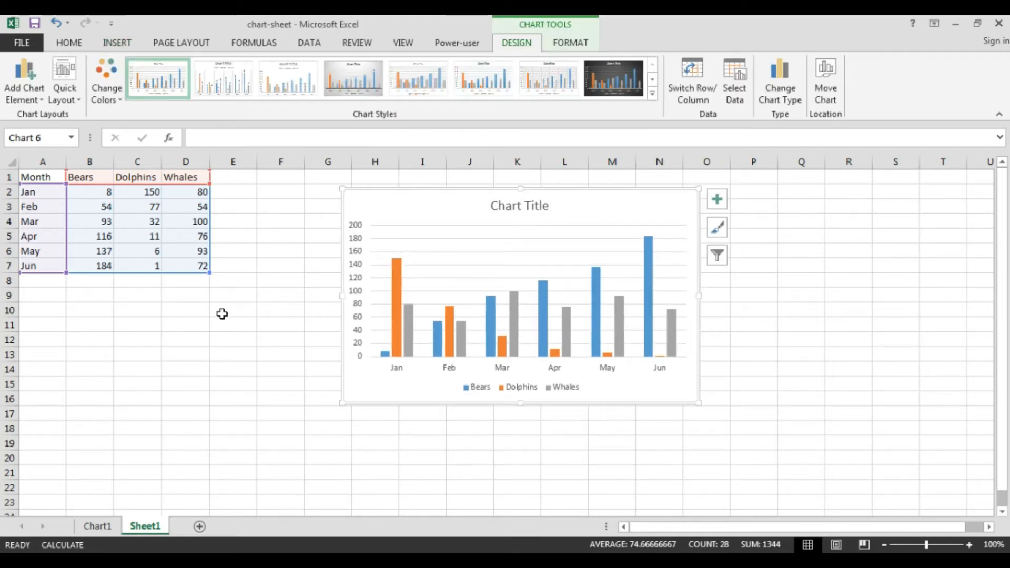
Compare the month labels and the January to March animal values in the table with the column chart
{"action": "left_click", "coordinate": [38, 191]}
{"action": "left_click", "coordinate": [39, 209]}
{"action": "left_click_drag", "start_coordinate": [49, 191], "coordinate": [50, 265]}
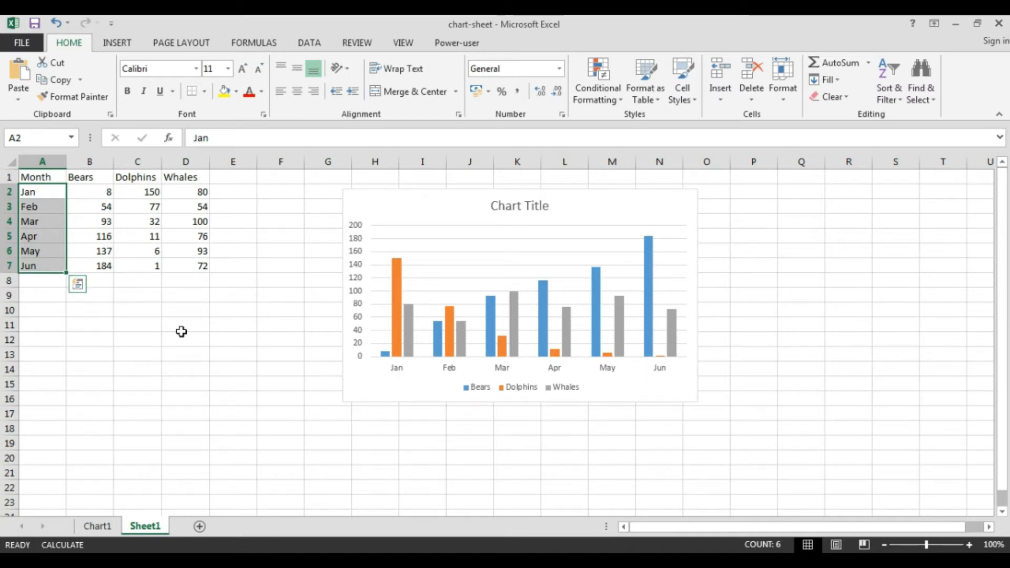
{"action": "left_click", "coordinate": [133, 295]}
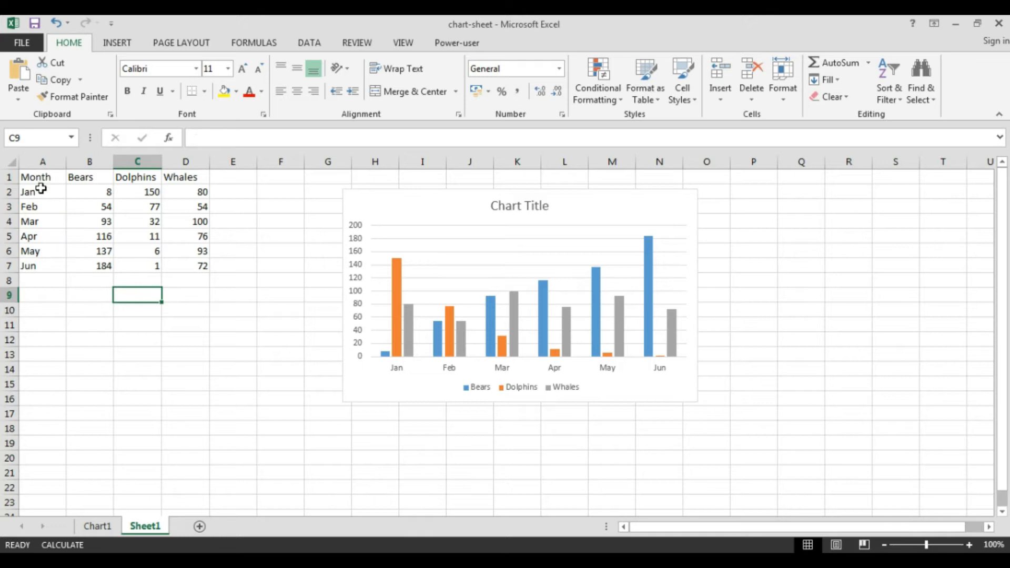
{"action": "left_click", "coordinate": [41, 191]}
{"action": "left_click", "coordinate": [102, 189]}
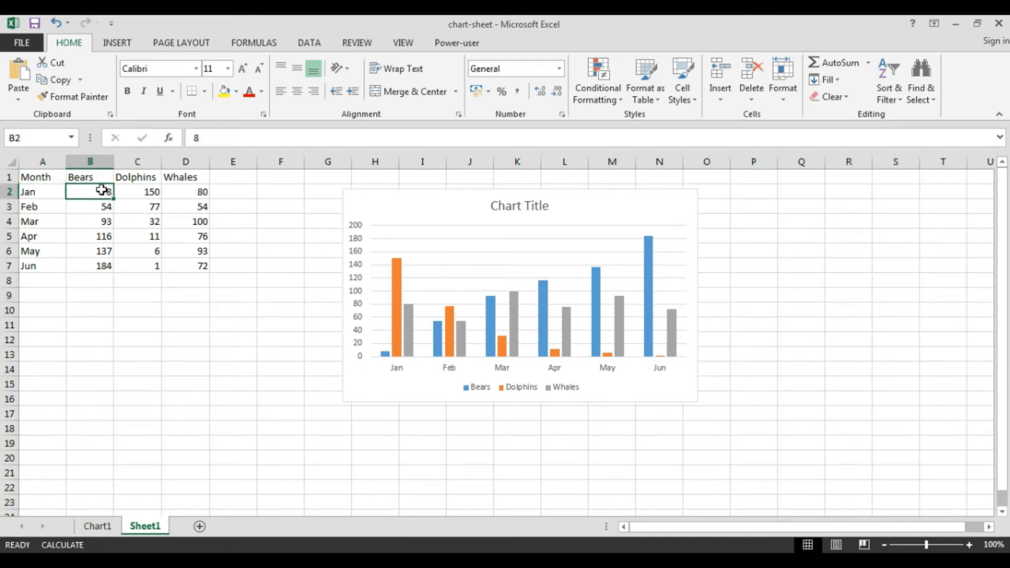
{"action": "left_click", "coordinate": [146, 191]}
{"action": "left_click", "coordinate": [203, 192]}
{"action": "left_click_drag", "start_coordinate": [102, 193], "coordinate": [203, 192]}
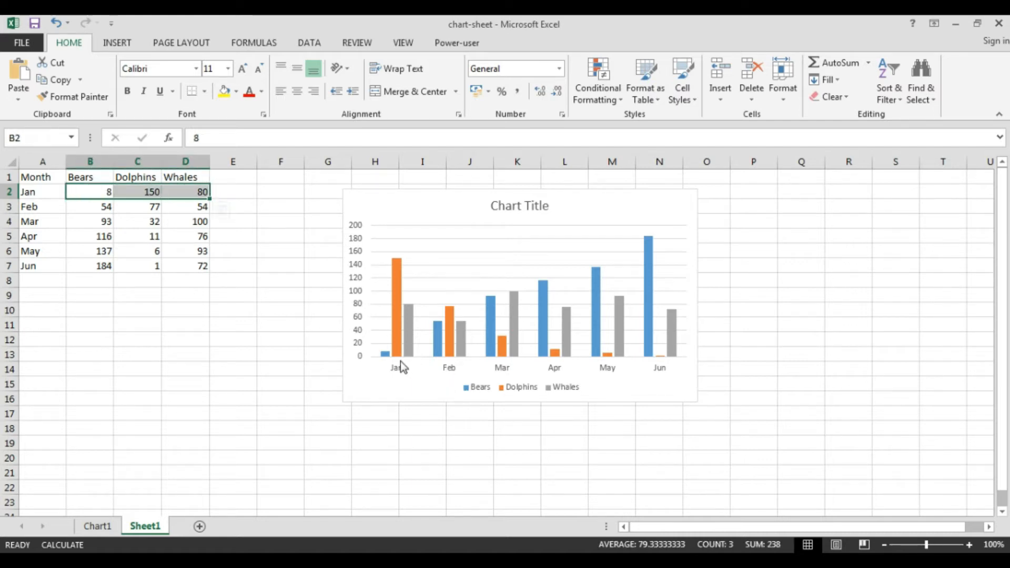
{"action": "left_click", "coordinate": [91, 211]}
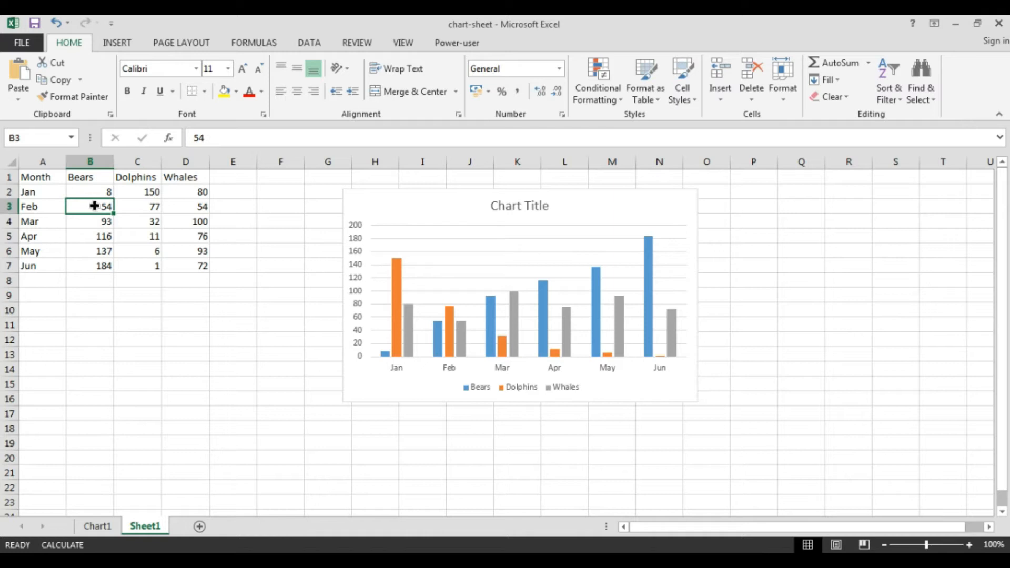
{"action": "left_click_drag", "start_coordinate": [91, 206], "coordinate": [203, 203]}
{"action": "left_click_drag", "start_coordinate": [101, 223], "coordinate": [195, 224]}
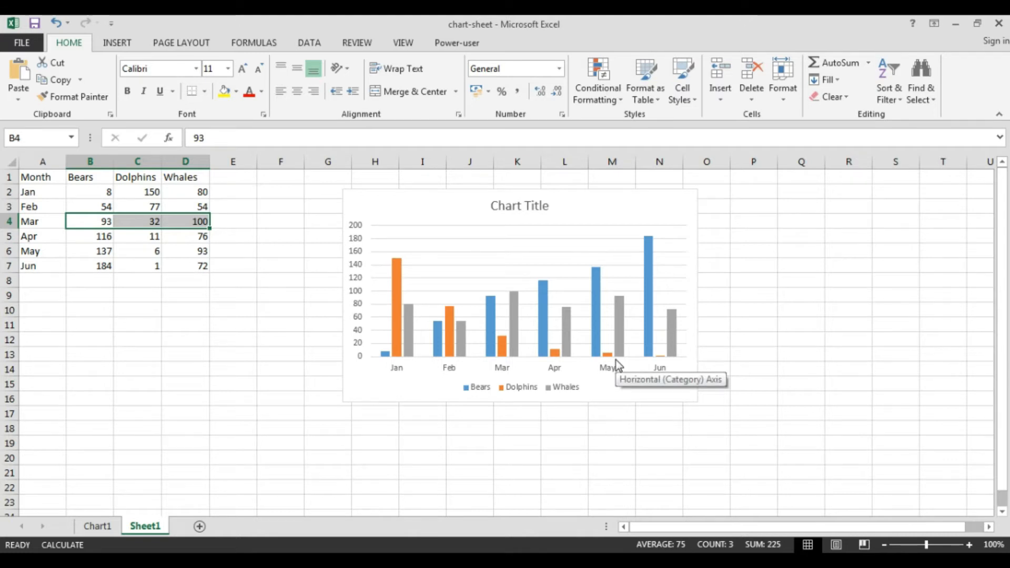
Review the available column chart types and move the column chart up and closer to the data table
{"action": "left_click_drag", "start_coordinate": [462, 208], "coordinate": [459, 197]}
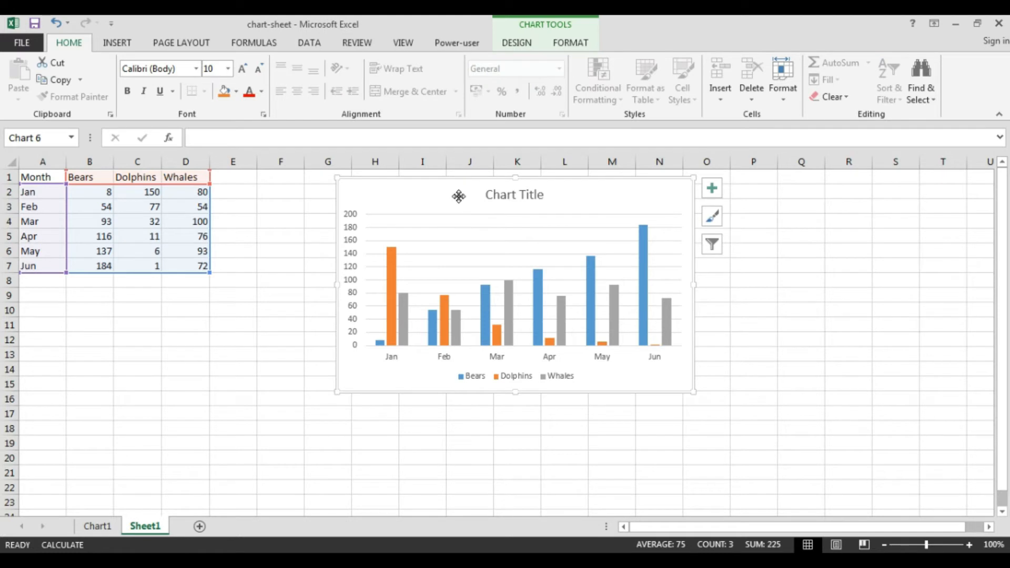
{"action": "left_click", "coordinate": [125, 44]}
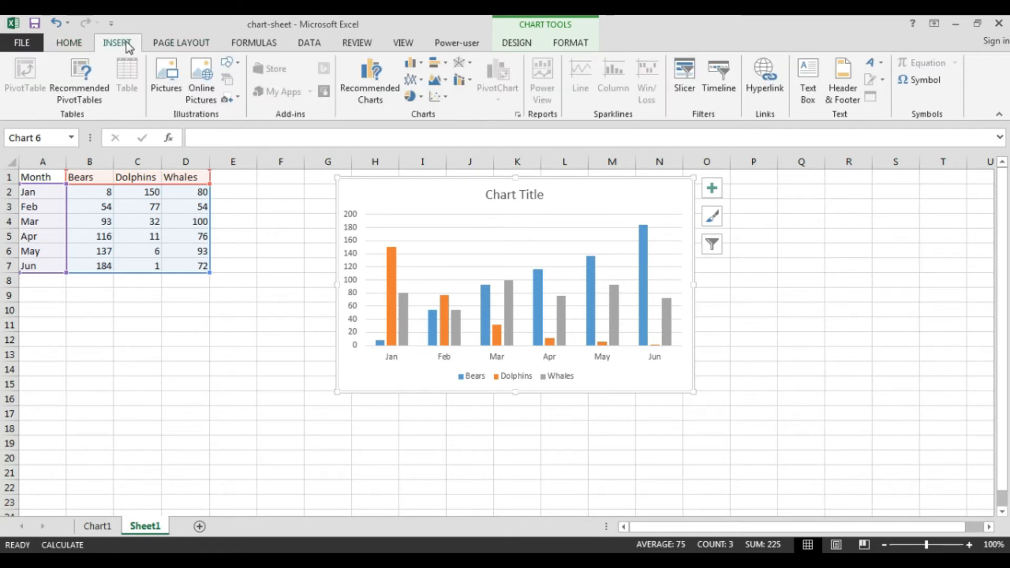
{"action": "left_click", "coordinate": [419, 62]}
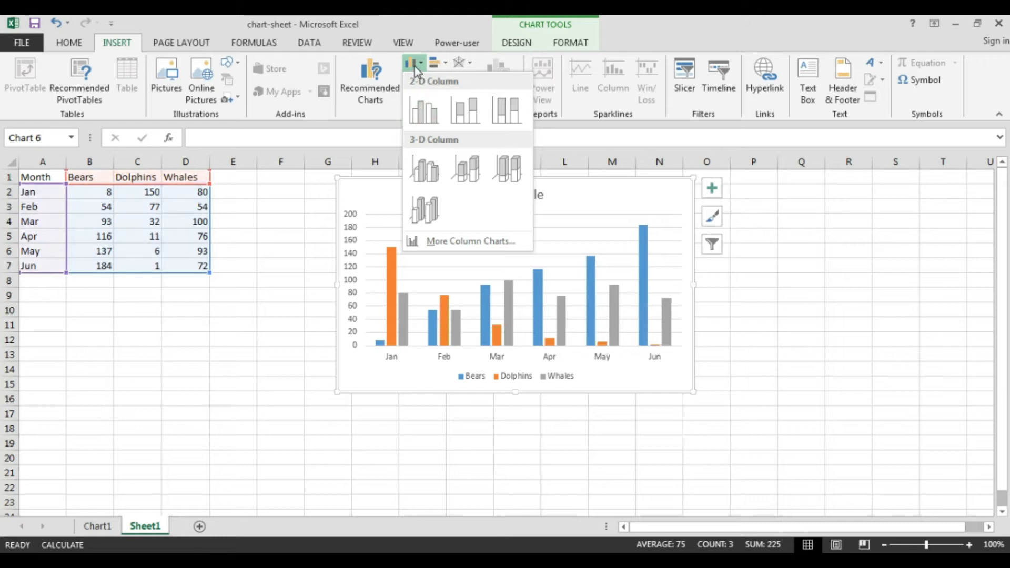
{"action": "left_click", "coordinate": [315, 198]}
{"action": "left_click", "coordinate": [417, 64]}
{"action": "left_click", "coordinate": [297, 326]}
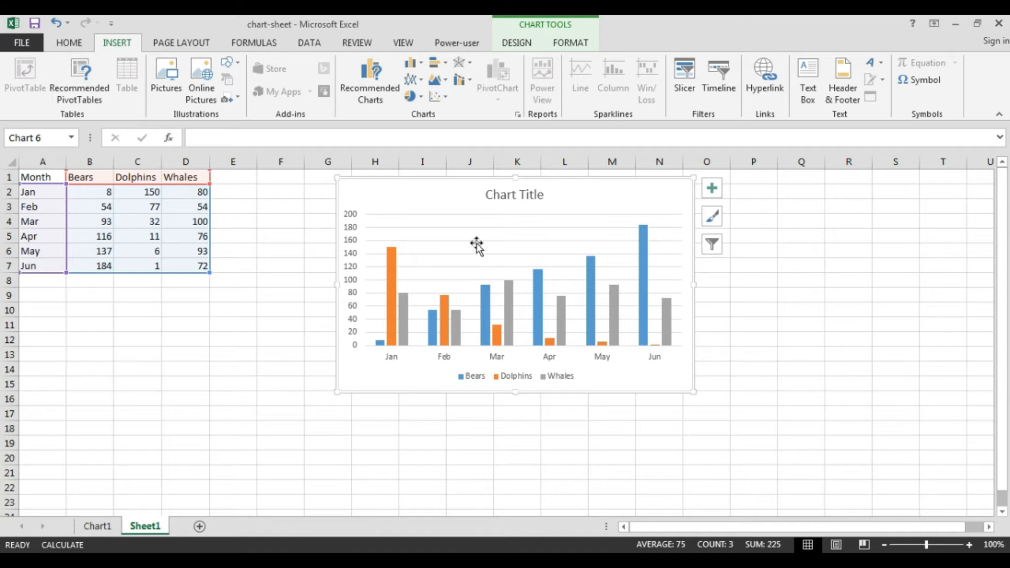
{"action": "left_click_drag", "start_coordinate": [449, 195], "coordinate": [414, 195]}
{"action": "left_click", "coordinate": [192, 325]}
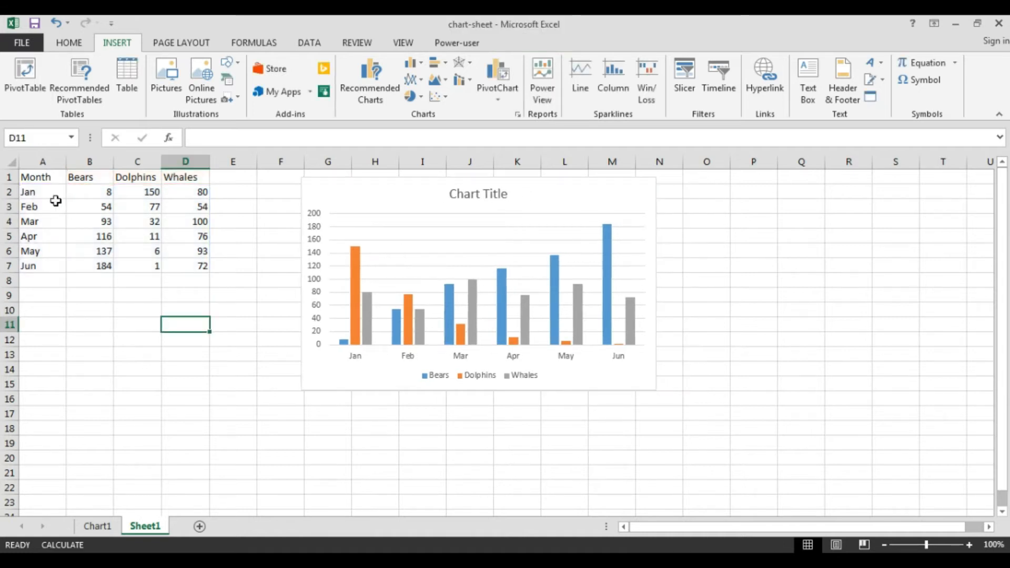
Insert a plain 2-D line chart from A1:D7 and place it beside the column chart
{"action": "left_click_drag", "start_coordinate": [37, 178], "coordinate": [198, 265]}
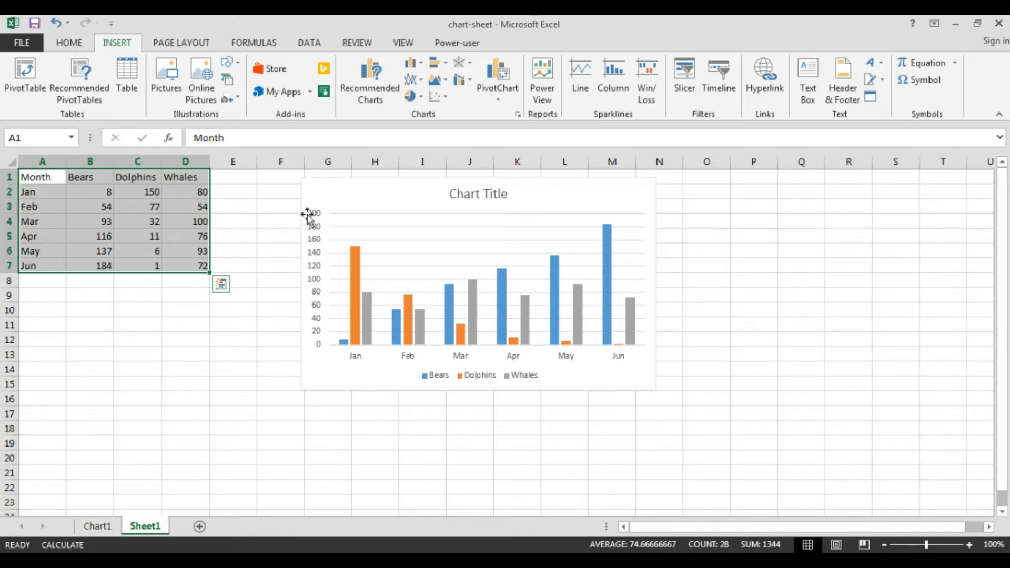
{"action": "left_click", "coordinate": [417, 80]}
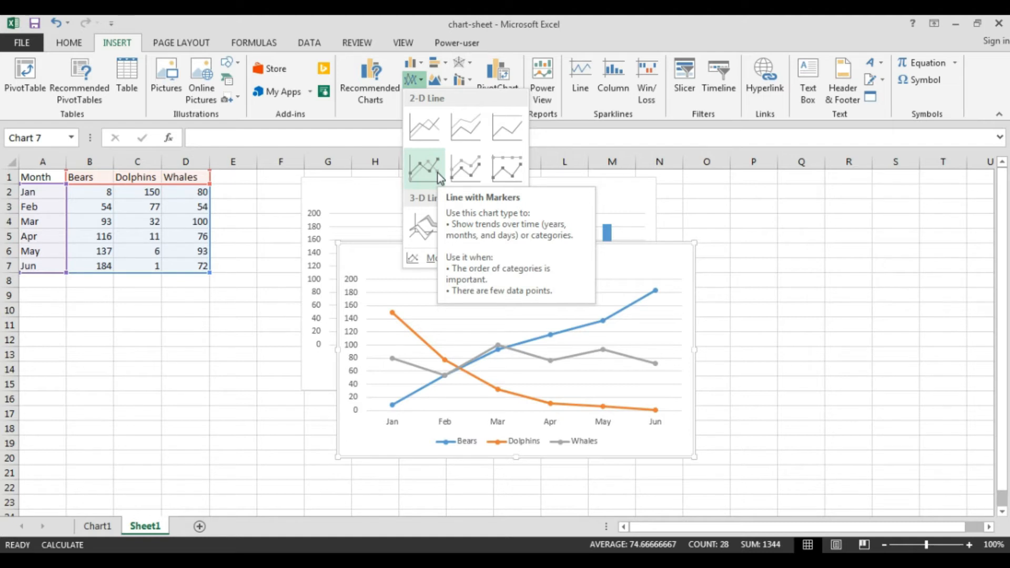
{"action": "left_click", "coordinate": [428, 142]}
{"action": "left_click_drag", "start_coordinate": [458, 268], "coordinate": [785, 194]}
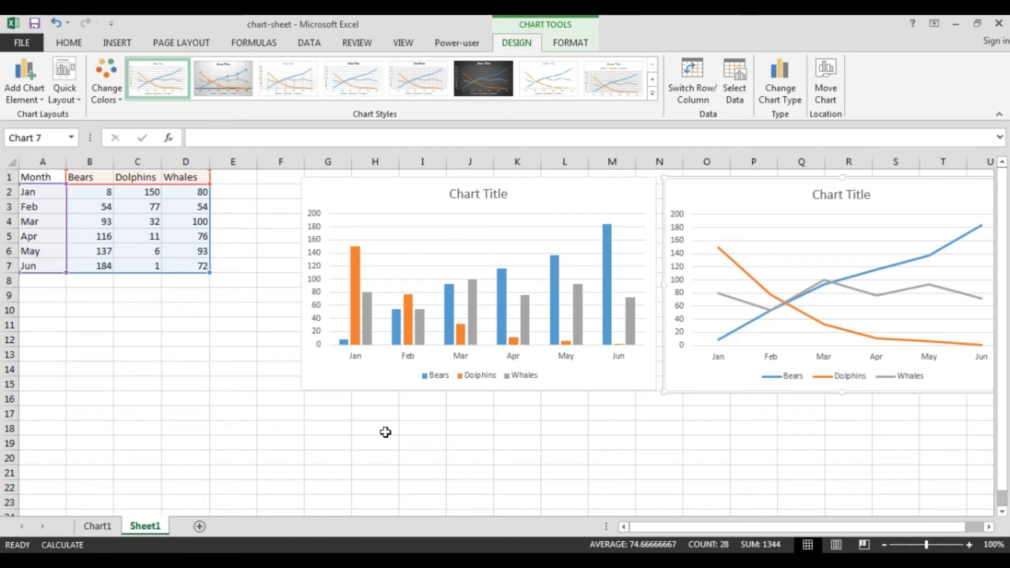
Insert a 2-D clustered bar chart from A1:D7 and place it below the column chart
{"action": "left_click", "coordinate": [64, 308]}
{"action": "left_click_drag", "start_coordinate": [34, 180], "coordinate": [191, 263]}
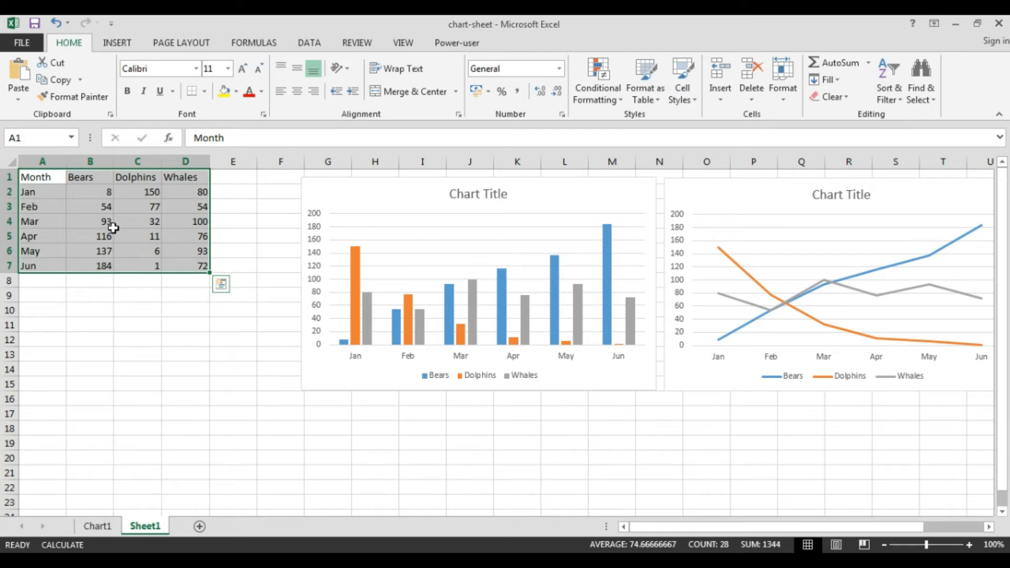
{"action": "left_click", "coordinate": [118, 45]}
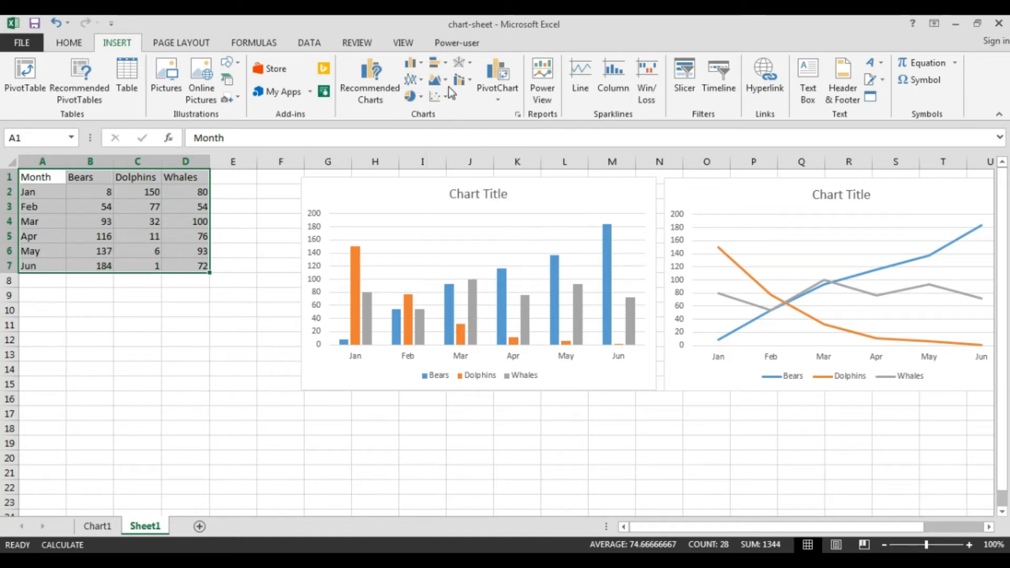
{"action": "left_click", "coordinate": [446, 69]}
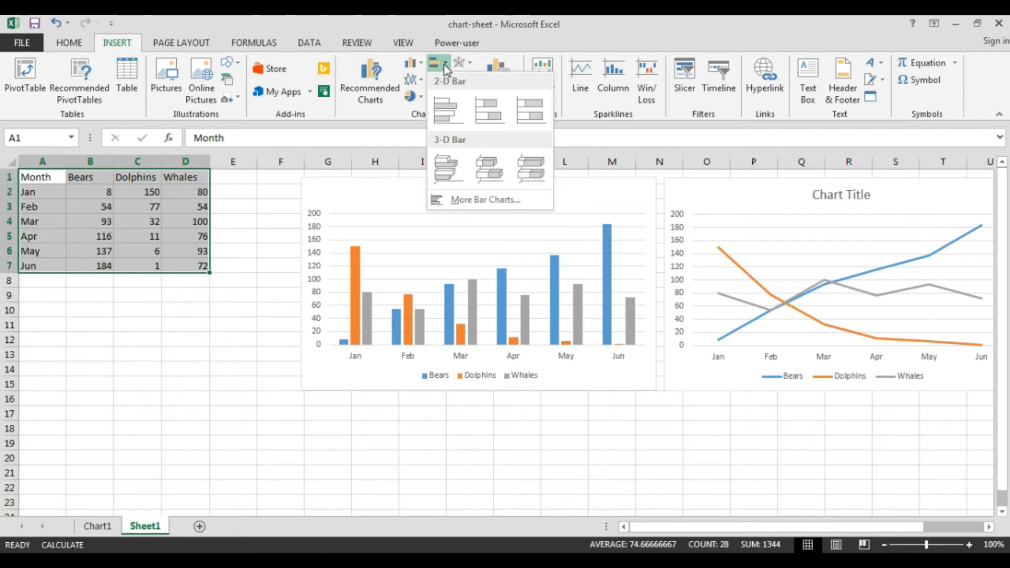
{"action": "left_click", "coordinate": [444, 122]}
{"action": "left_click_drag", "start_coordinate": [463, 259], "coordinate": [434, 417]}
{"action": "scroll", "coordinate": [318, 345], "scroll_direction": "down", "scroll_amount": 1}
{"action": "scroll", "coordinate": [337, 332], "scroll_direction": "up", "scroll_amount": 1}
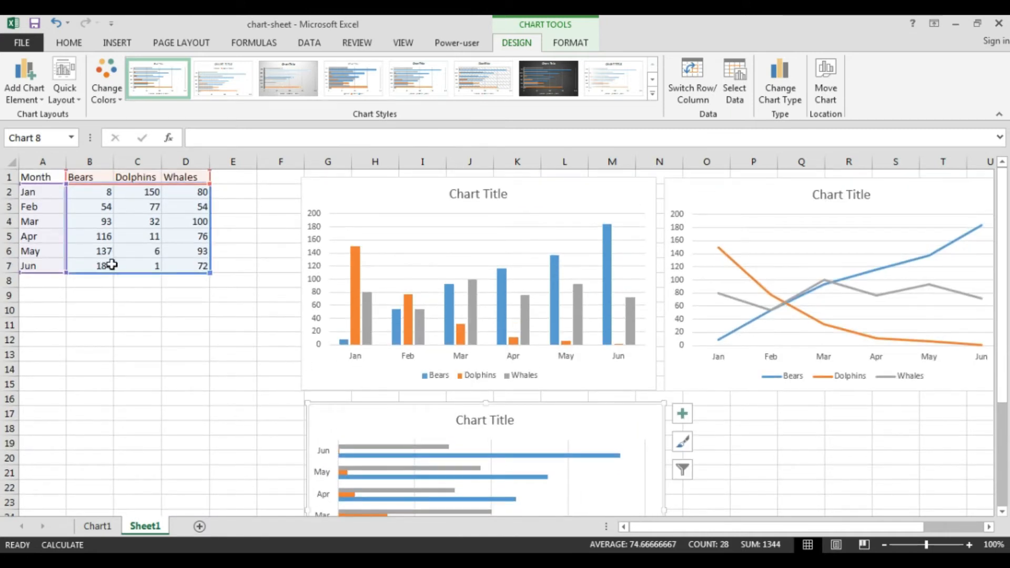
Change the Bears header in cell B1 to "Bears in india" so the chart legends use the new series name
{"action": "left_click", "coordinate": [96, 173]}
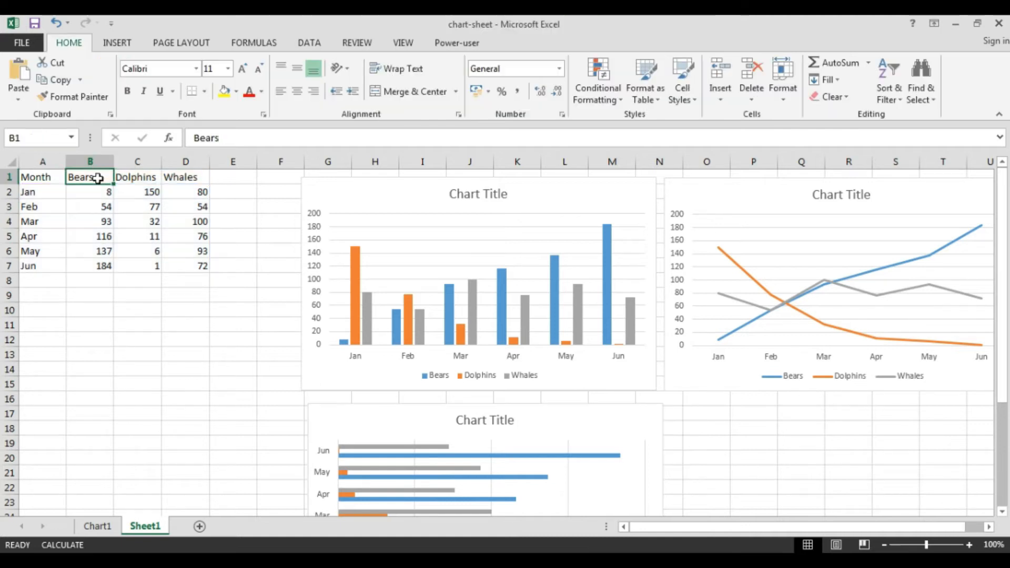
{"action": "double_click", "coordinate": [94, 175]}
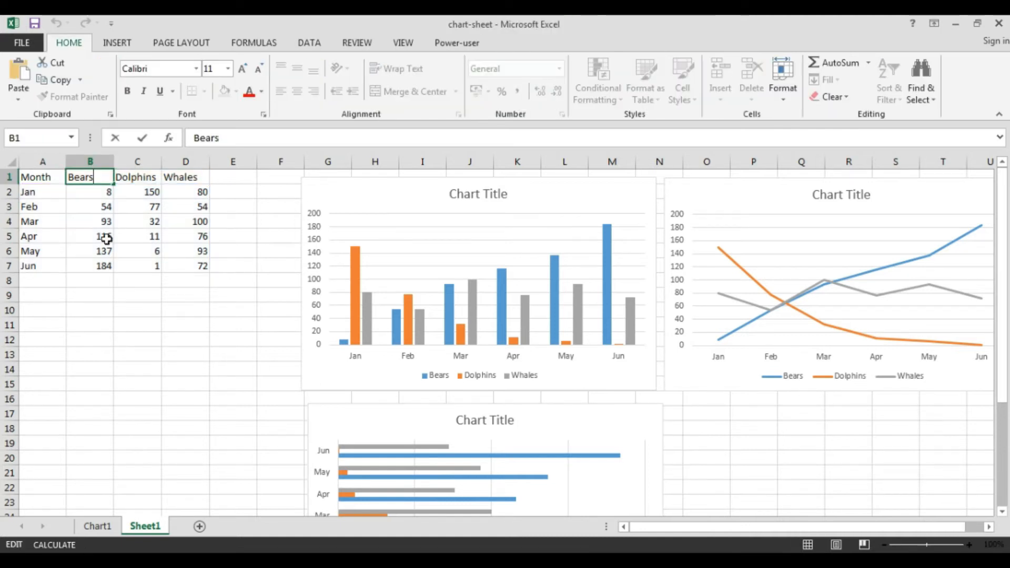
{"action": "type", "text": "in"}
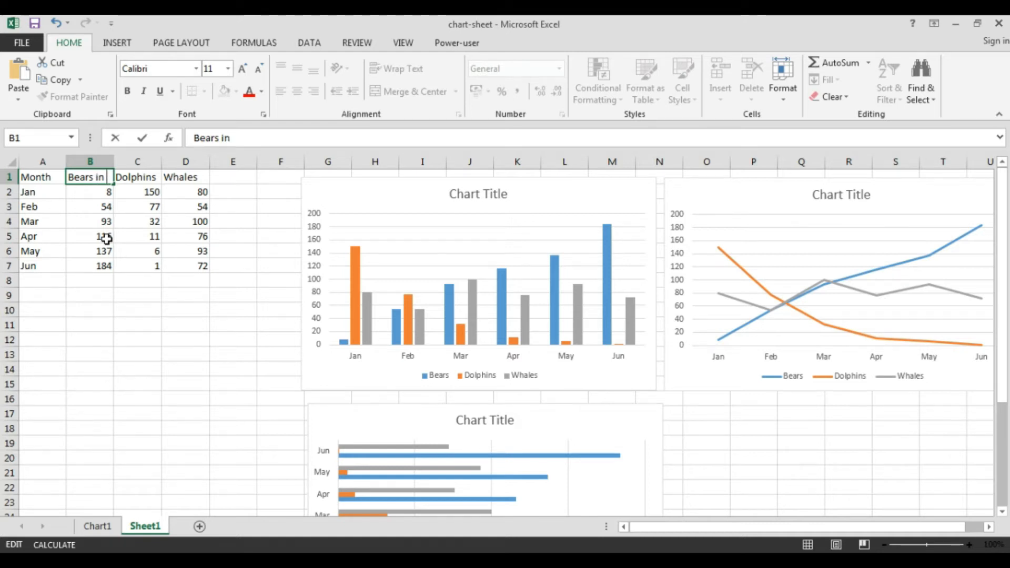
{"action": "type", "text": " india"}
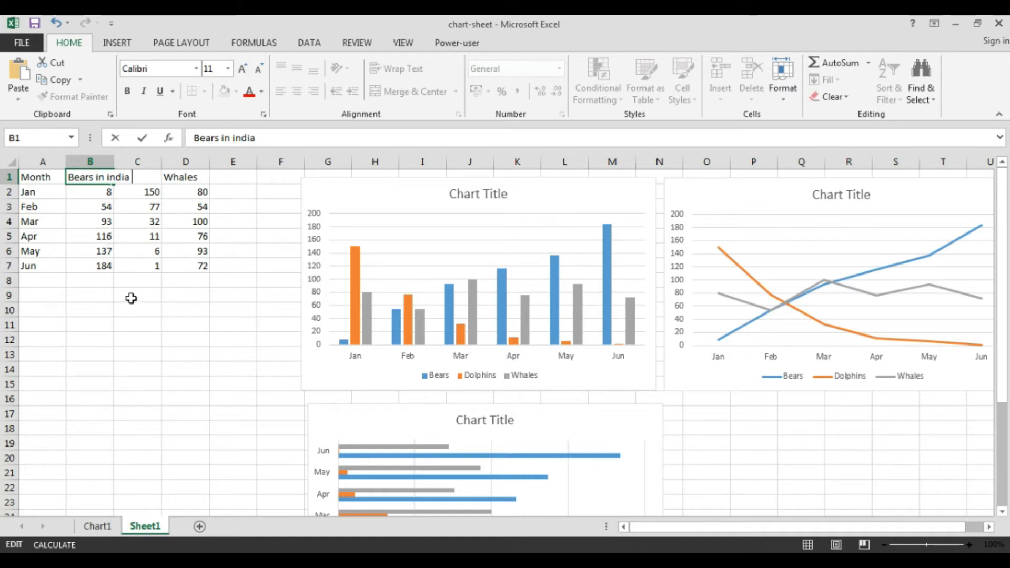
{"action": "left_click", "coordinate": [152, 337]}
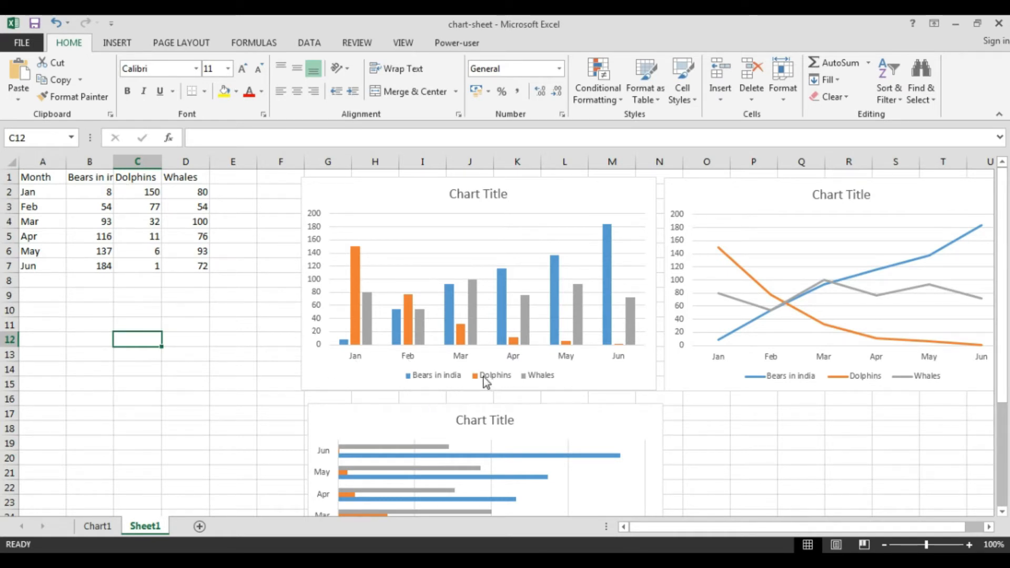
Replace the Jan label in cell A2 with "jnuary month of 2018"
{"action": "left_click", "coordinate": [37, 191]}
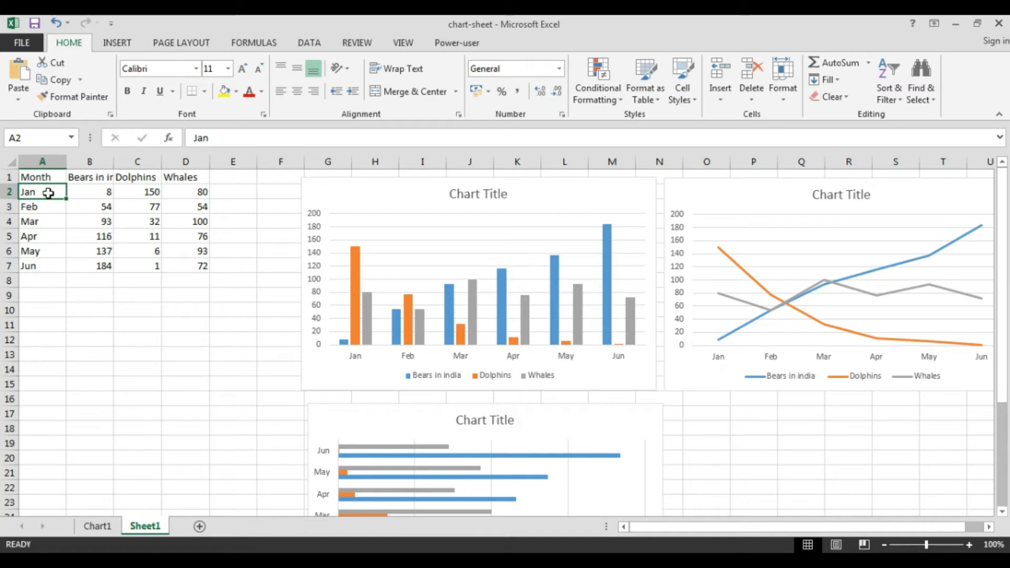
{"action": "type", "text": "2018"}
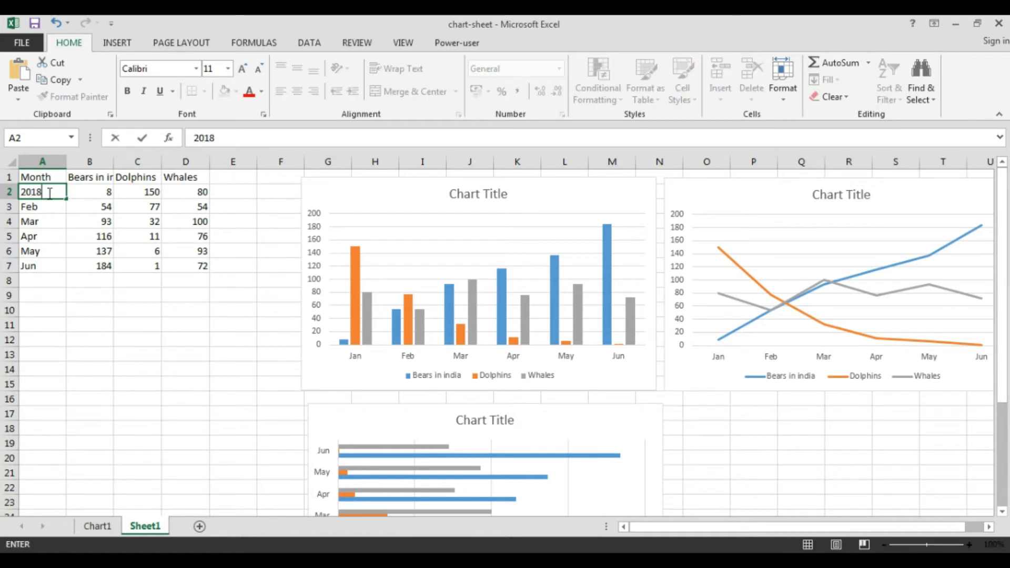
{"action": "key", "text": "BackSpace"}
{"action": "key", "text": "BackSpace"}
{"action": "key", "text": "BackSpace"}
{"action": "key", "text": "BackSpace"}
{"action": "type", "text": "jun"}
{"action": "key", "text": "BackSpace"}
{"action": "key", "text": "BackSpace"}
{"action": "type", "text": "nuary"}
{"action": "type", "text": " month"}
{"action": "type", "text": "s"}
{"action": "type", "text": "of 2018"}
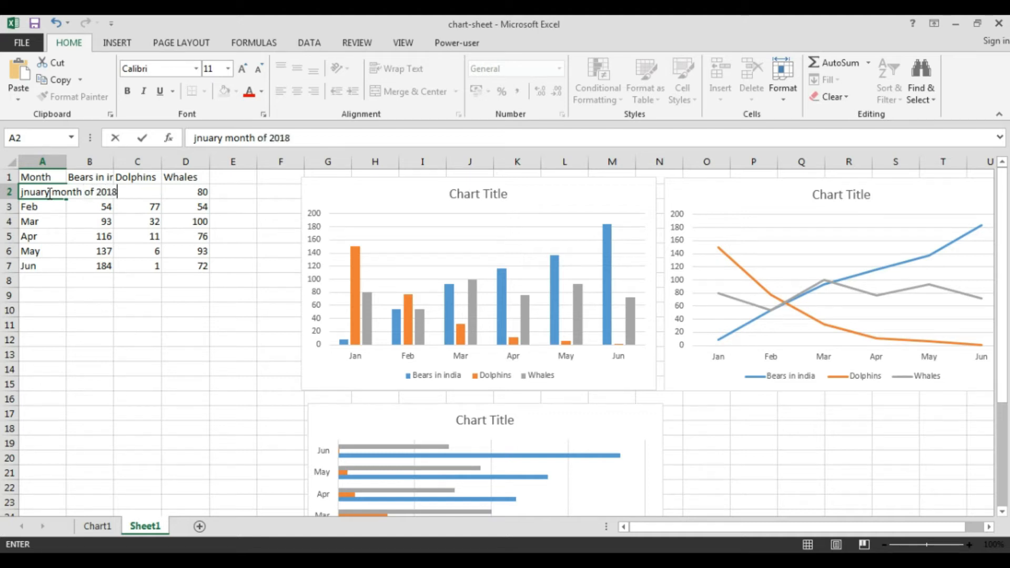
{"action": "key", "text": "Return"}
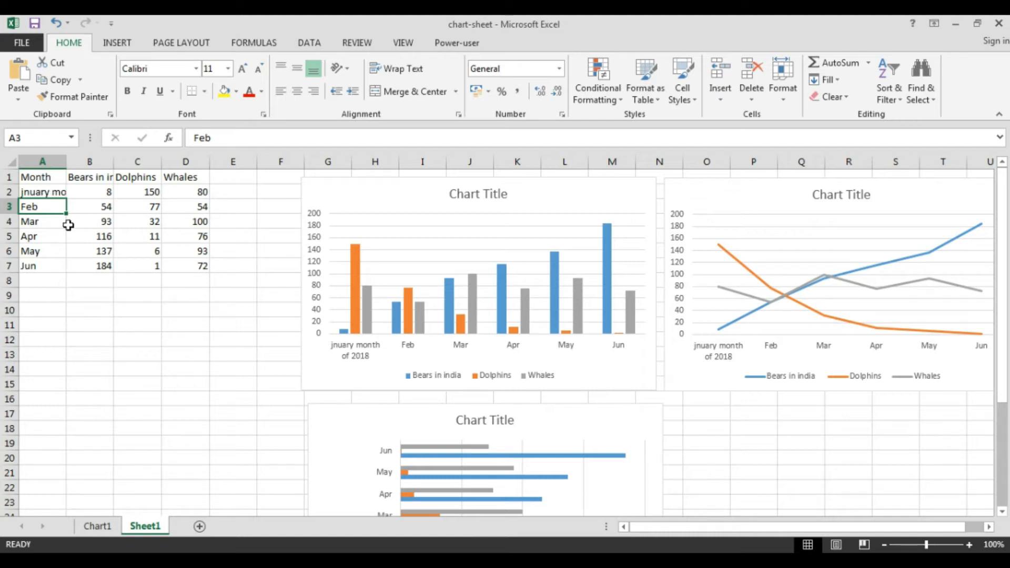
Compare the label in cell A2 with the first category label on the column, line and bar charts
{"action": "left_click", "coordinate": [48, 193]}
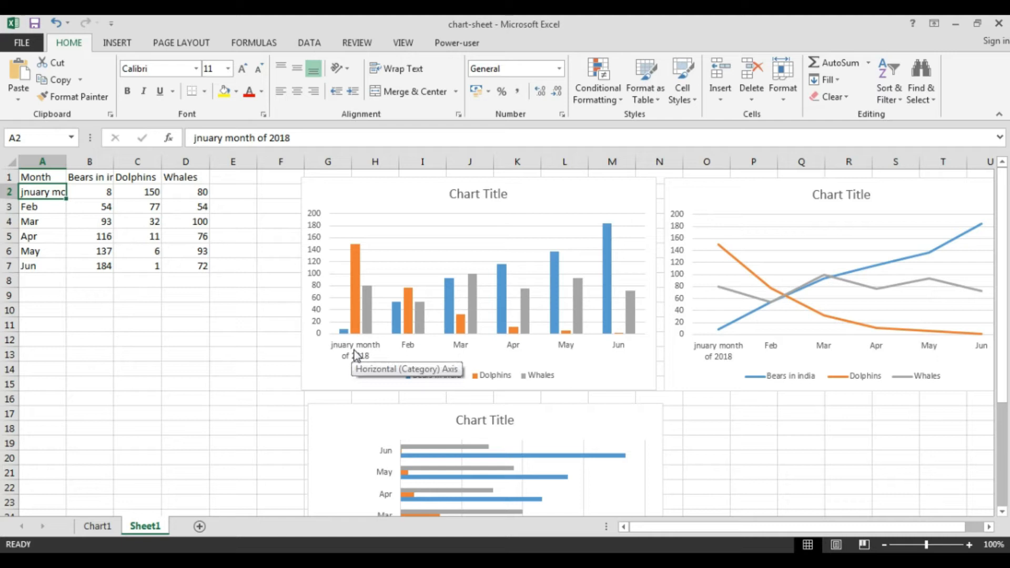
{"action": "left_click", "coordinate": [181, 415]}
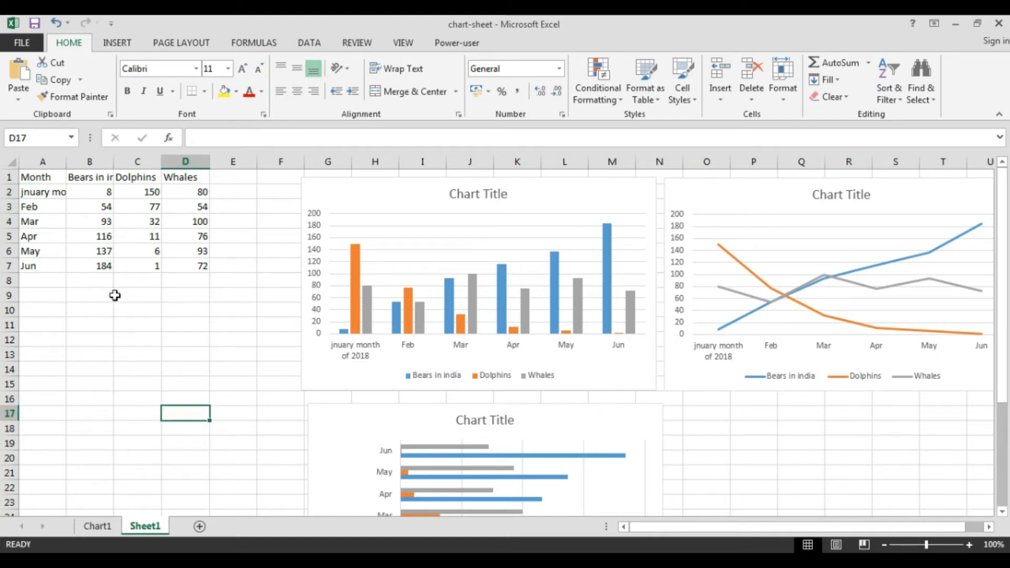
{"action": "scroll", "coordinate": [246, 335], "scroll_direction": "down", "scroll_amount": 2}
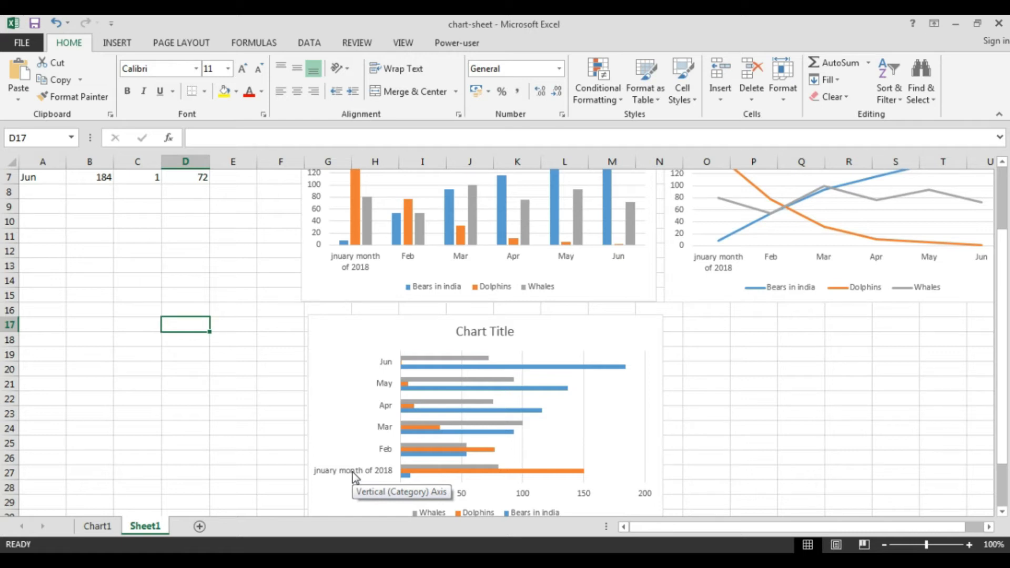
{"action": "left_click", "coordinate": [132, 353]}
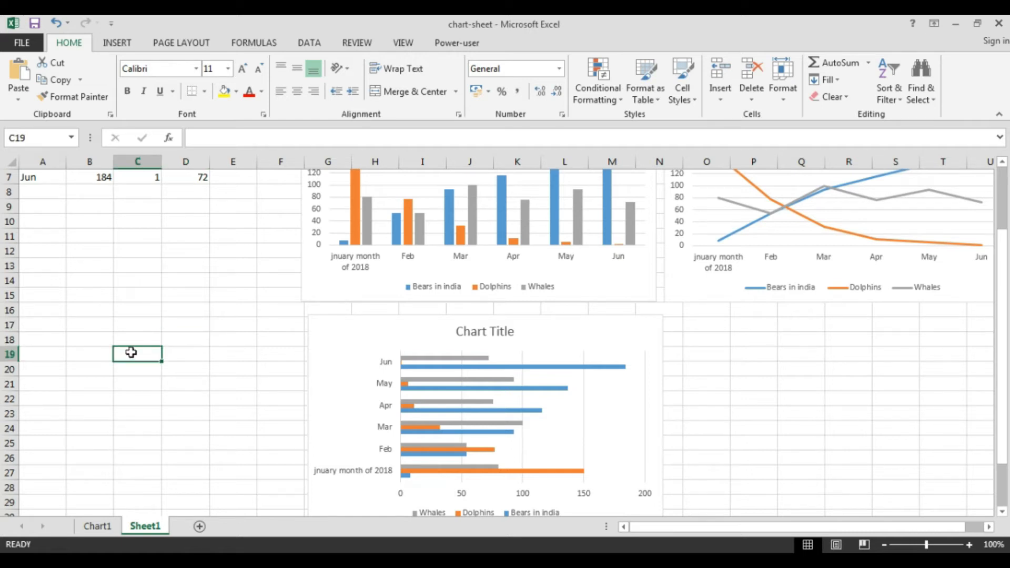
{"action": "scroll", "coordinate": [131, 353], "scroll_direction": "up", "scroll_amount": 2}
Undo the last label change in cell A2 and deselect the table
{"action": "left_click", "coordinate": [68, 238]}
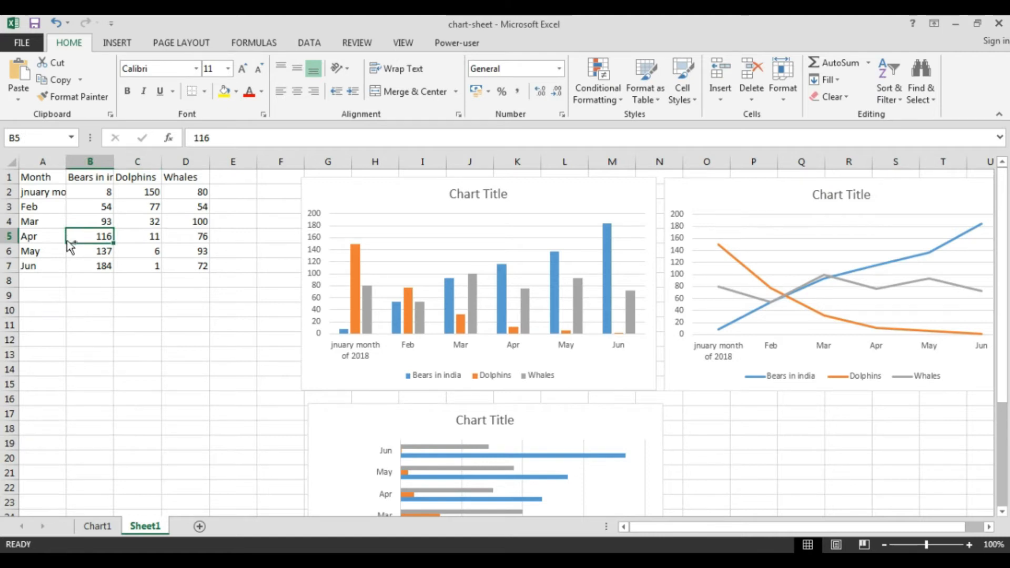
{"action": "key", "text": "ctrl+z"}
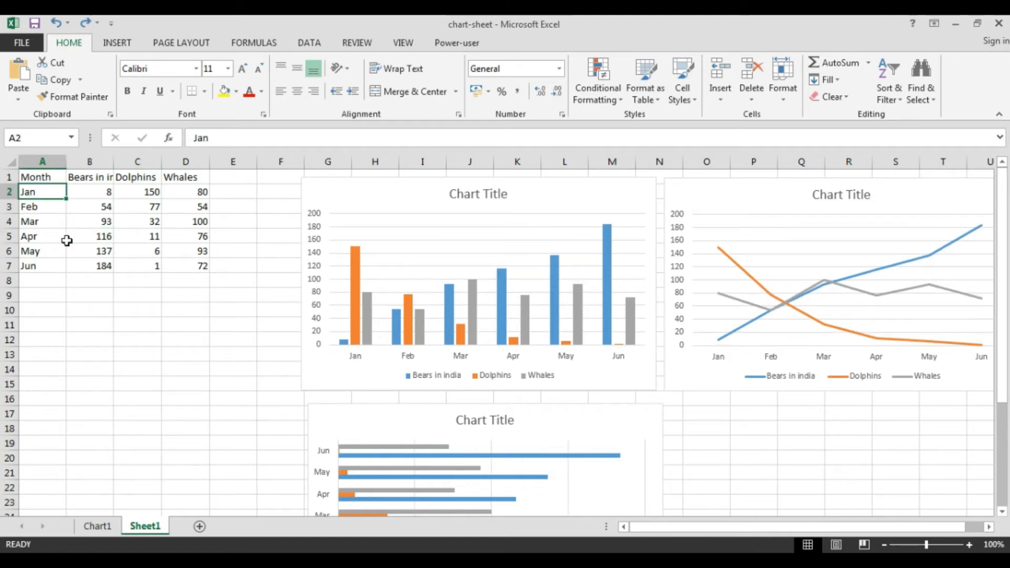
{"action": "left_click", "coordinate": [87, 307]}
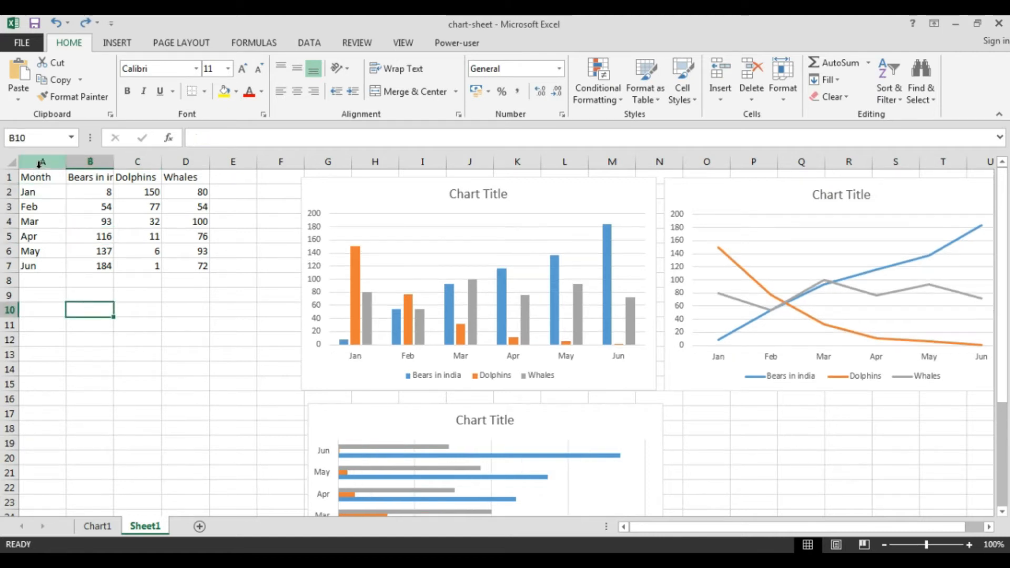
{"action": "left_click", "coordinate": [135, 385]}
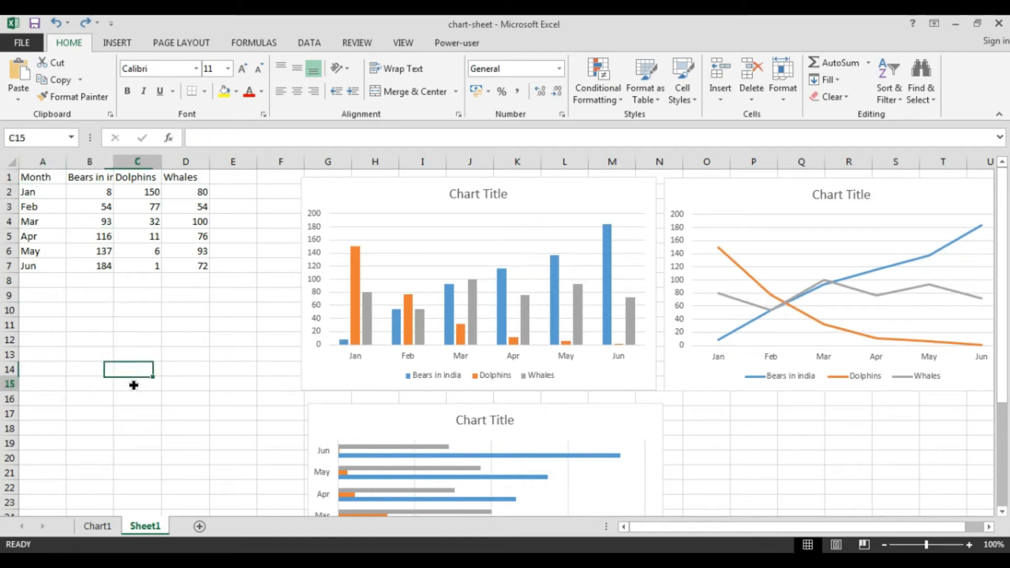
Examine the Month header, the month labels in A2:A7 and the full chart source range A1:D7
{"action": "left_click", "coordinate": [48, 177]}
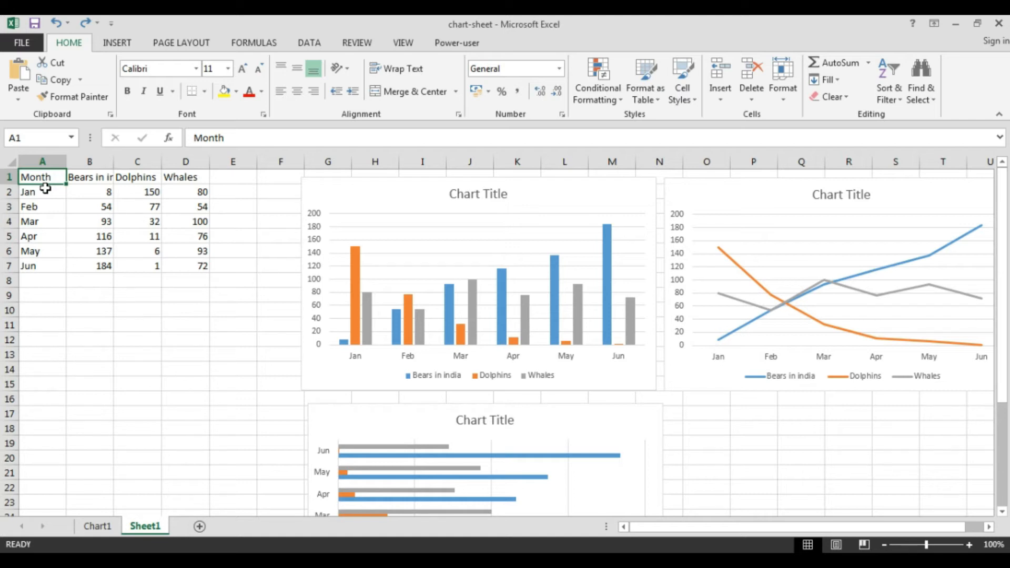
{"action": "left_click_drag", "start_coordinate": [37, 196], "coordinate": [48, 255]}
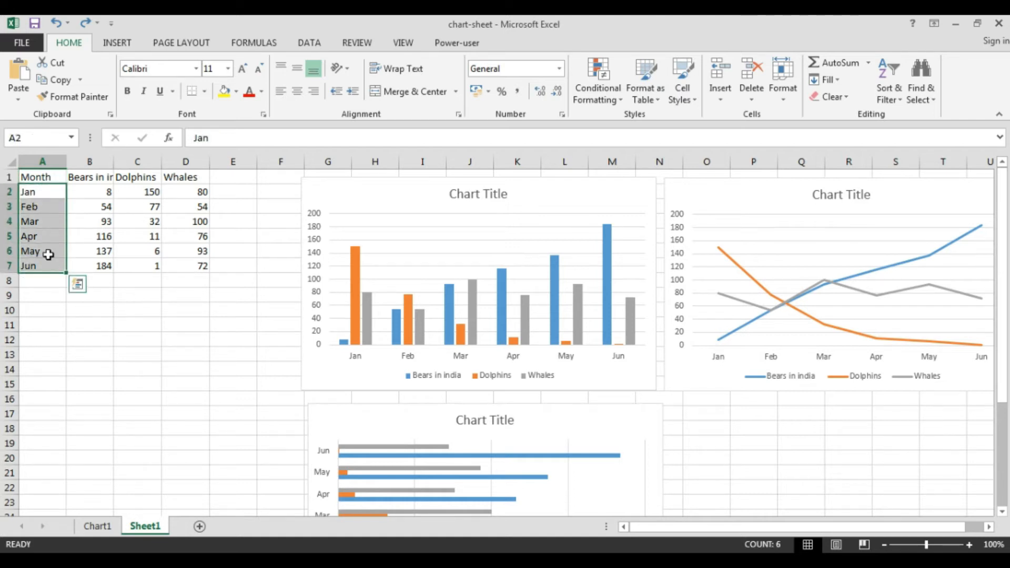
{"action": "left_click", "coordinate": [41, 178]}
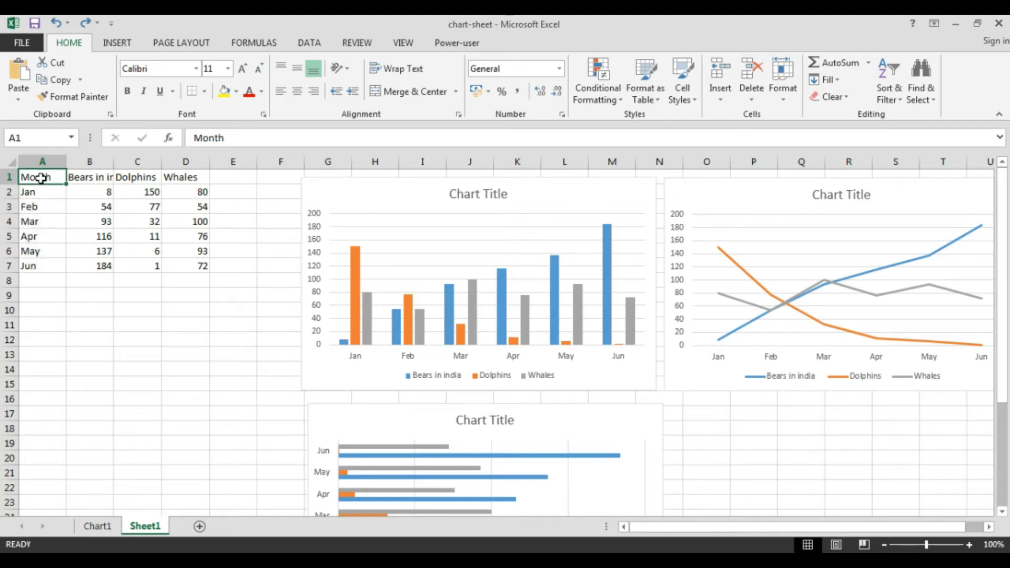
{"action": "left_click_drag", "start_coordinate": [34, 177], "coordinate": [205, 266]}
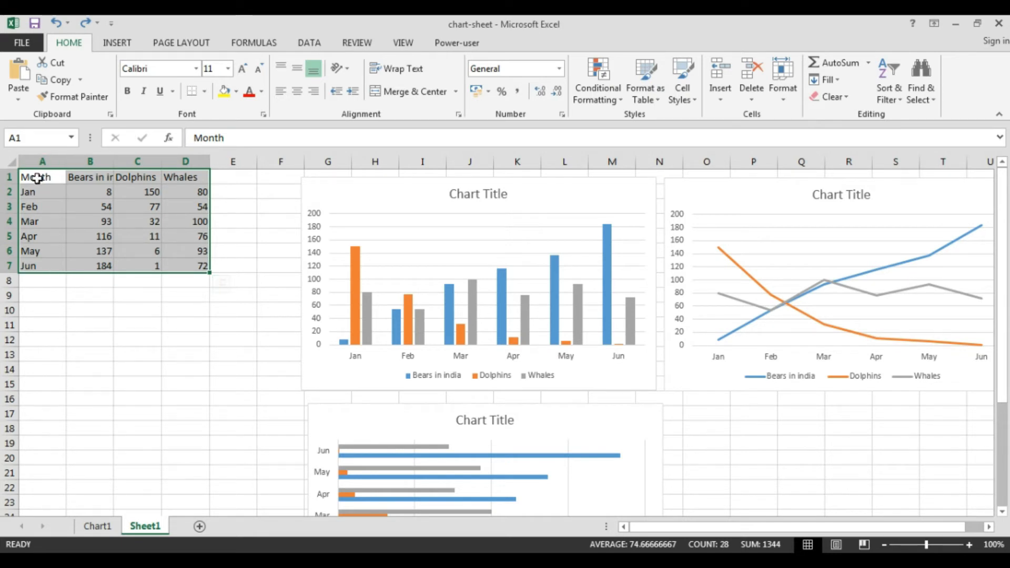
{"action": "left_click", "coordinate": [80, 355]}
{"action": "left_click", "coordinate": [40, 173]}
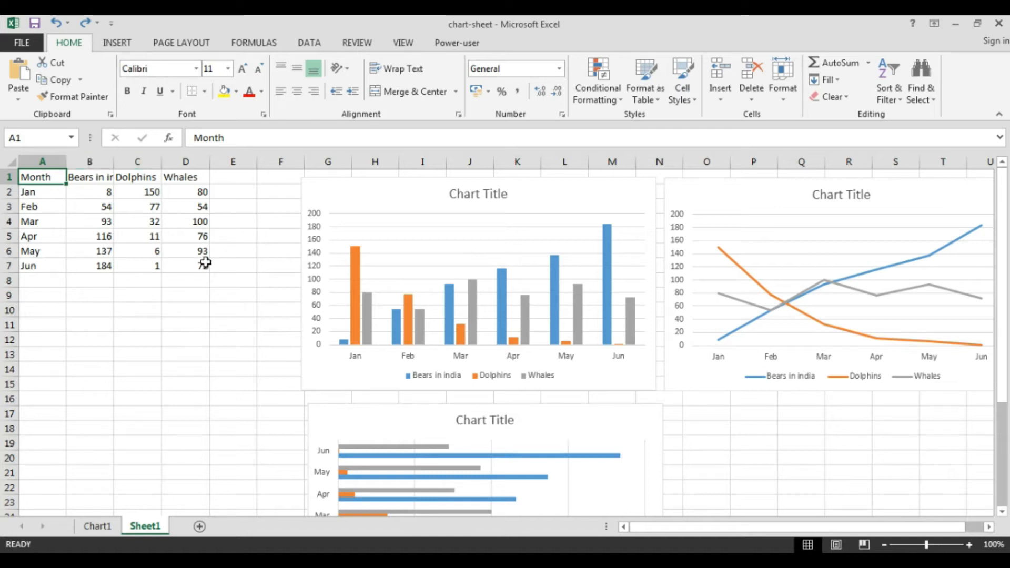
{"action": "left_click", "coordinate": [37, 206]}
Replace the Month header in cell A1 with 564 to test its effect on the charts
{"action": "left_click", "coordinate": [42, 174]}
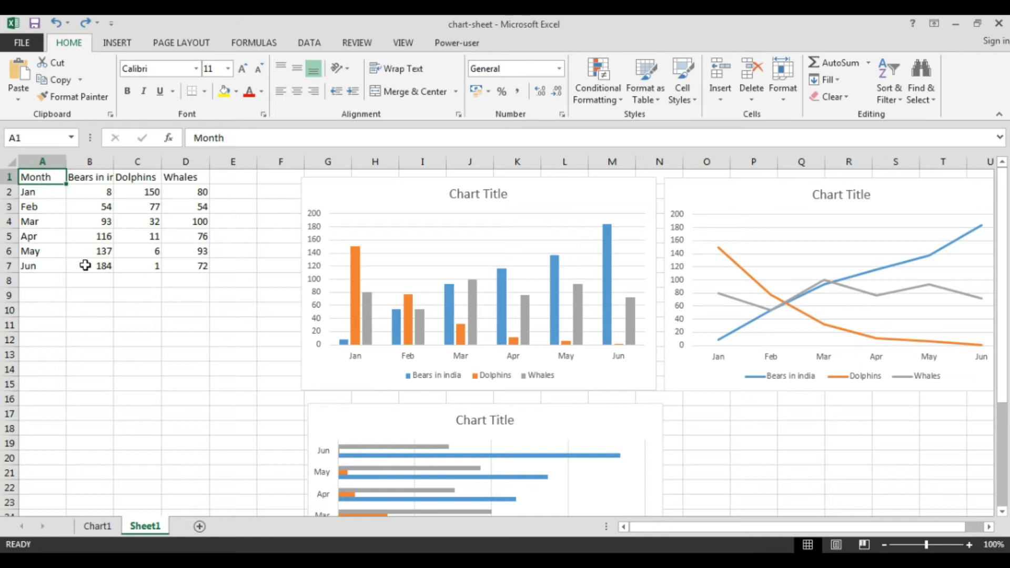
{"action": "key", "text": "BackSpace"}
{"action": "type", "text": "564"}
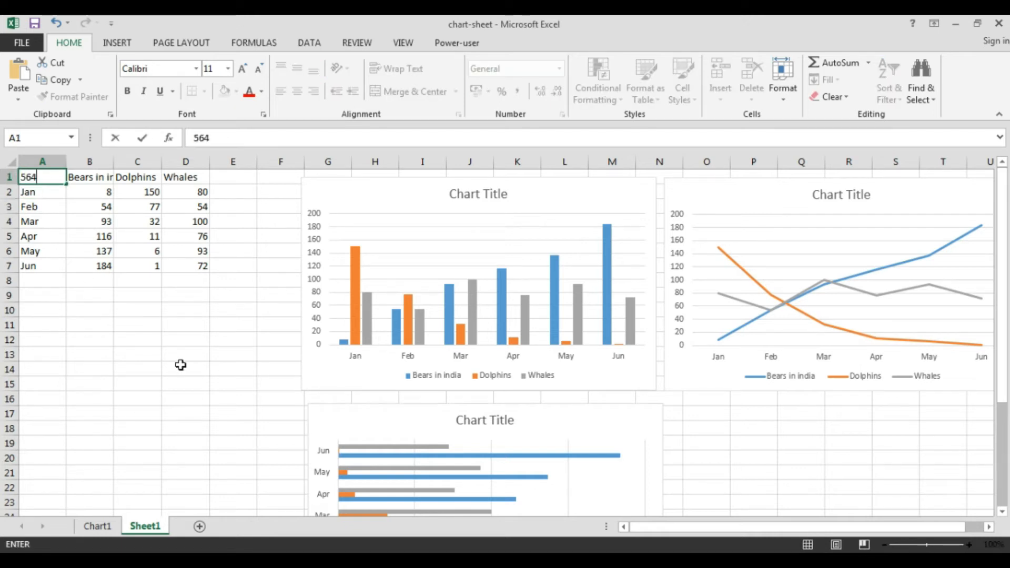
{"action": "left_click", "coordinate": [152, 368]}
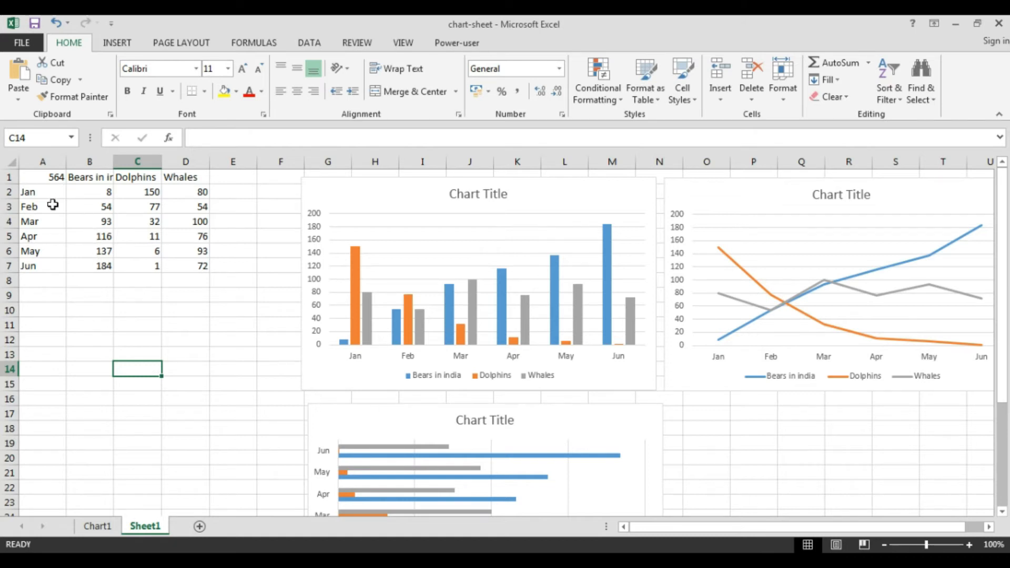
Clear the contents of the corner header cell A1, leaving it blank
{"action": "left_click", "coordinate": [52, 178]}
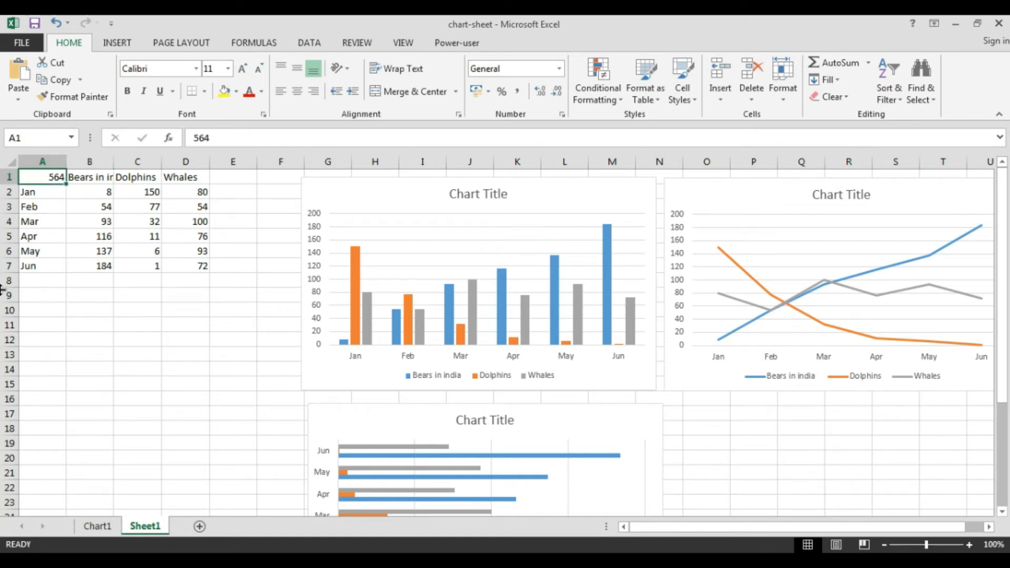
{"action": "key", "text": "BackSpace"}
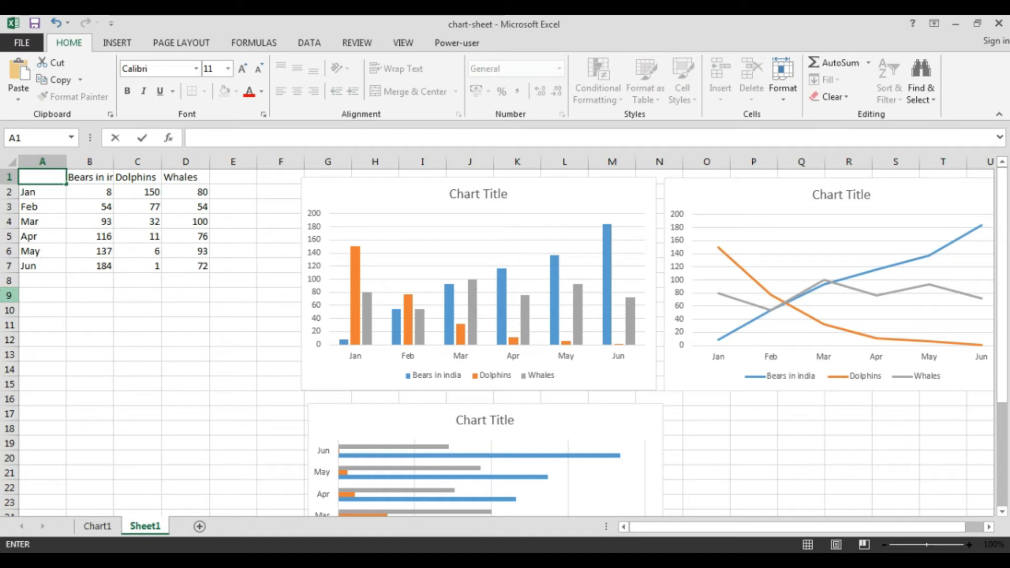
{"action": "left_click", "coordinate": [110, 314]}
Insert a 2-D line chart with markers from the range A1:D7 with its blank corner cell
{"action": "left_click_drag", "start_coordinate": [58, 178], "coordinate": [192, 260]}
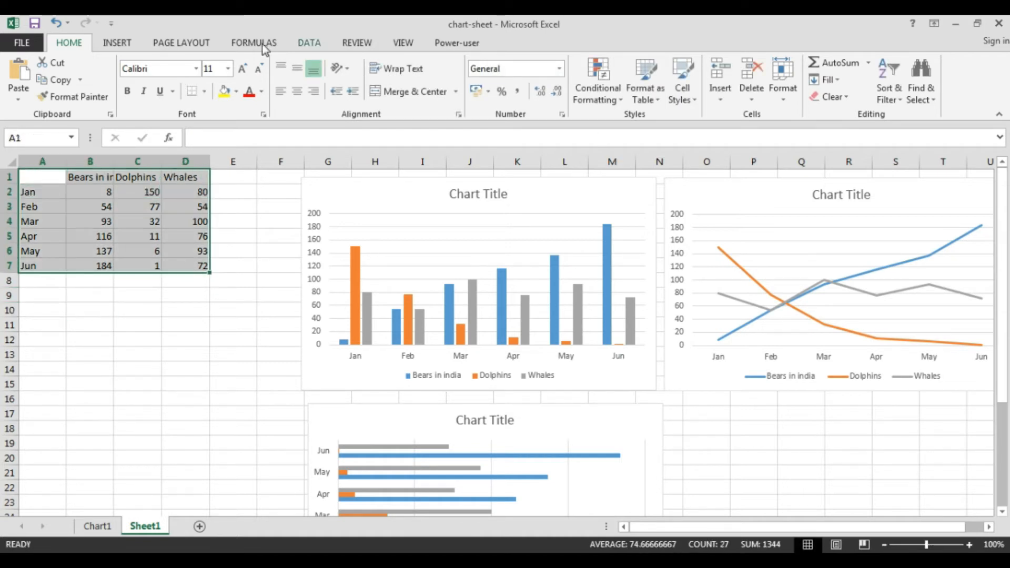
{"action": "left_click", "coordinate": [114, 44]}
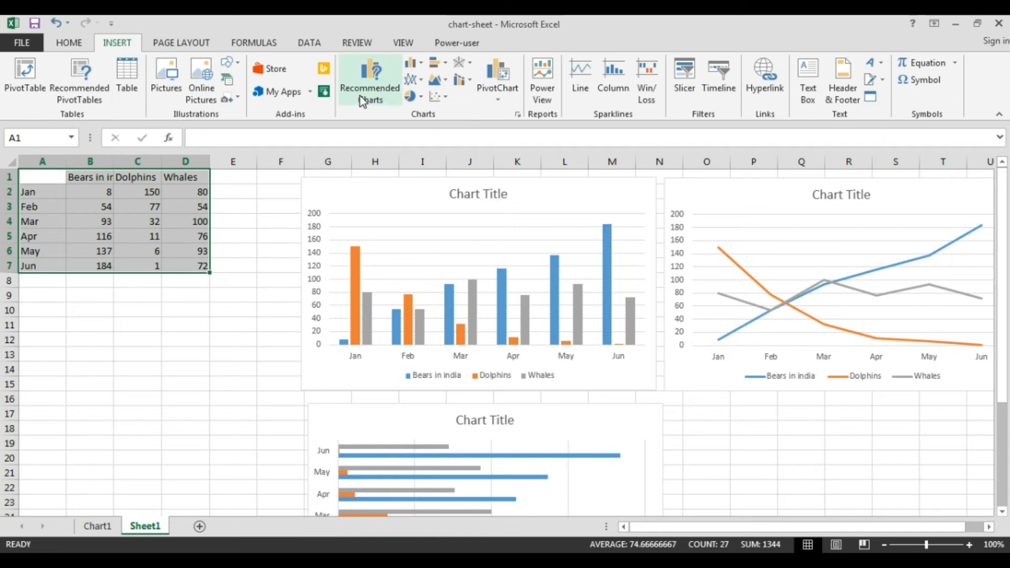
{"action": "left_click", "coordinate": [412, 80]}
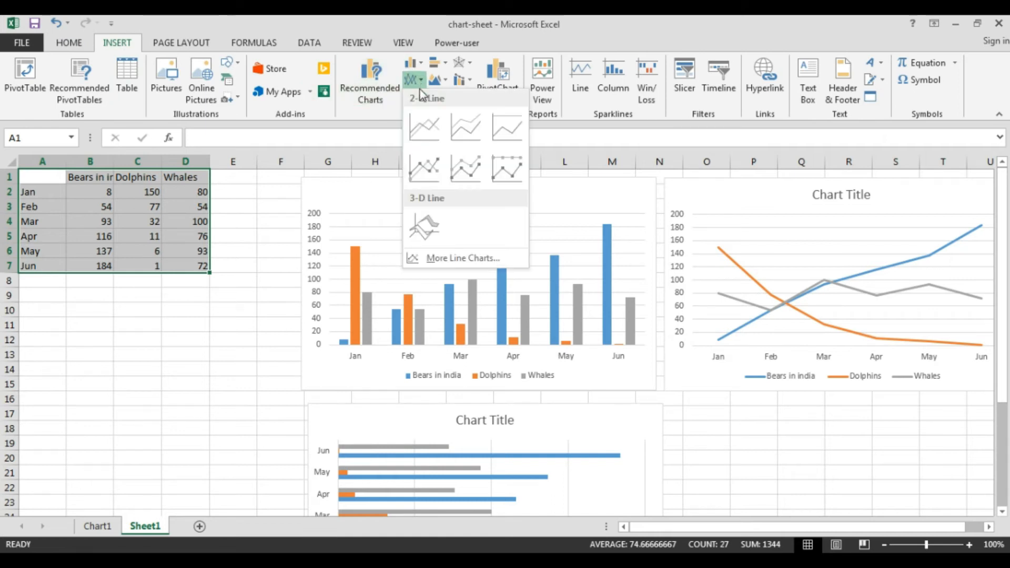
{"action": "left_click", "coordinate": [434, 155]}
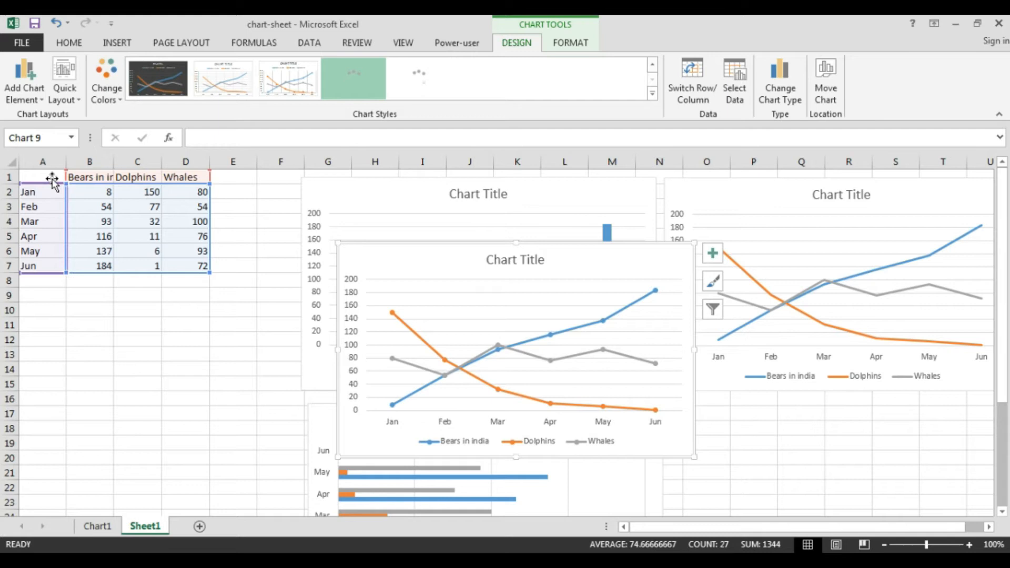
Enter 456 in the blank corner cell A1 to test its effect on the new line chart
{"action": "left_click", "coordinate": [47, 176]}
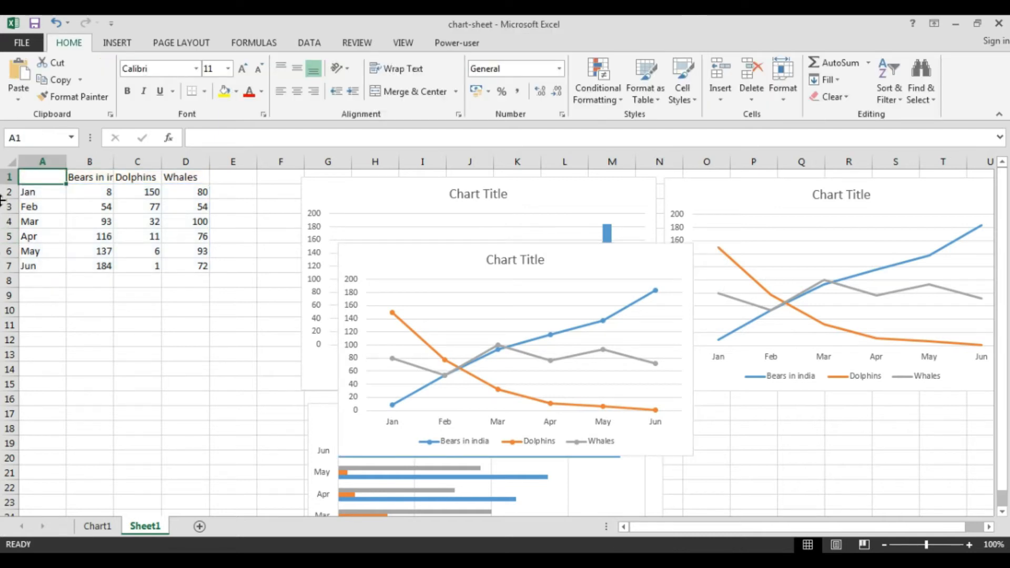
{"action": "type", "text": "456"}
{"action": "key", "text": "Return"}
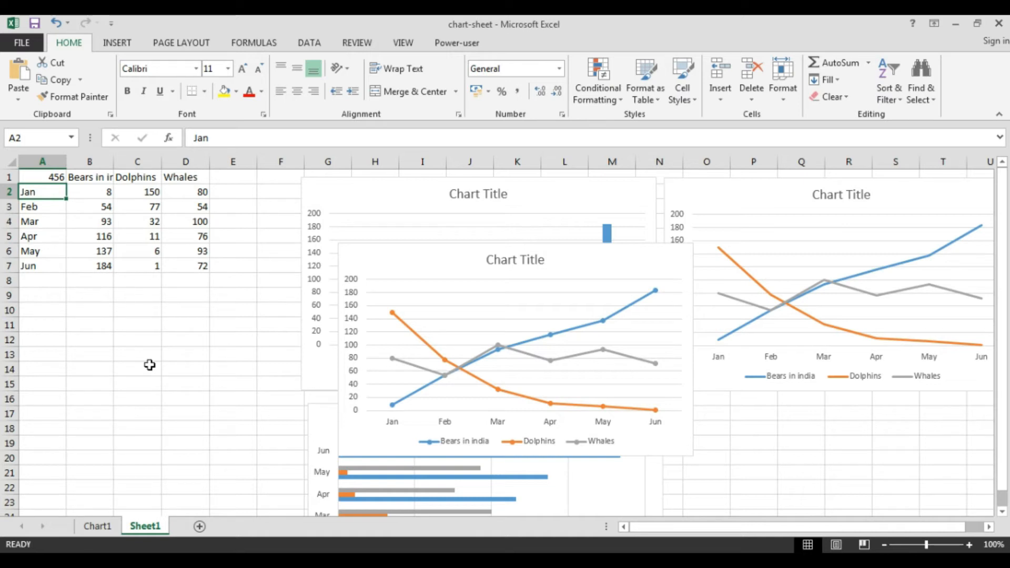
Undo the edits to cell A1 and the insertion of the marker line chart, back to the original Month header
{"action": "left_click", "coordinate": [46, 175]}
{"action": "key", "text": "ctrl+z"}
{"action": "key", "text": "ctrl+z"}
{"action": "key", "text": "ctrl+z"}
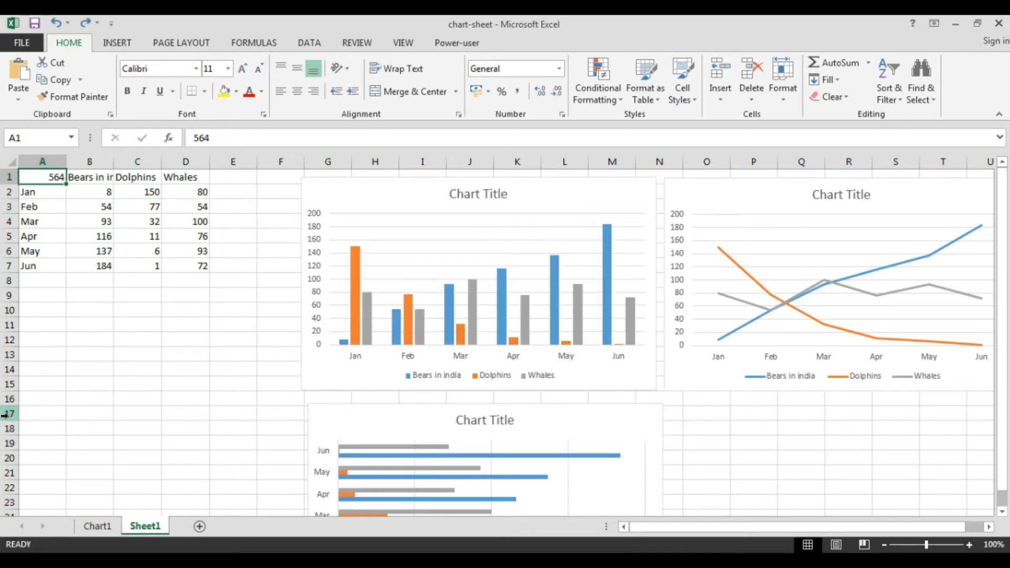
{"action": "key", "text": "ctrl+z"}
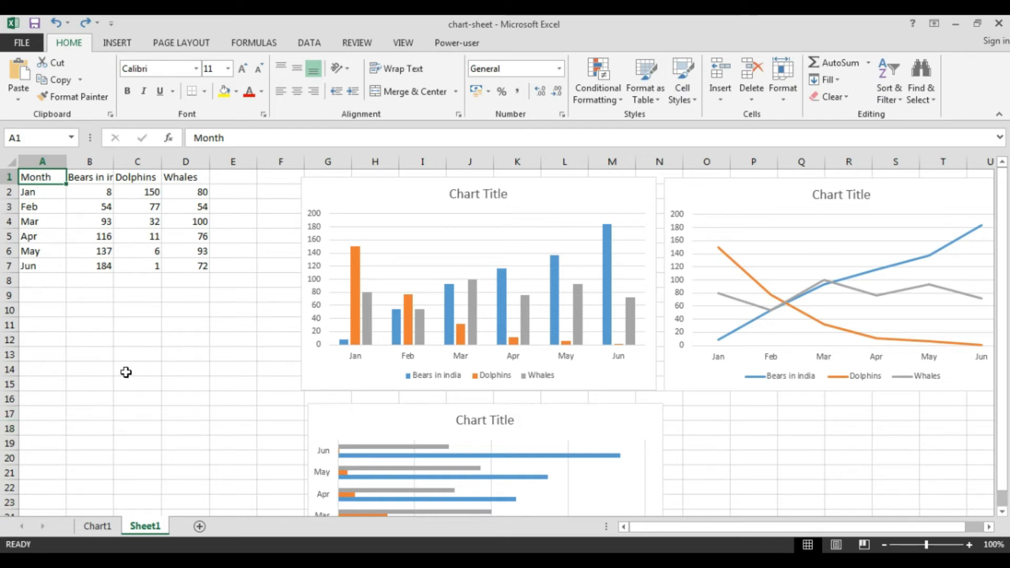
Insert a 2-D stacked area chart from the range A1:D7 and place it below the line chart
{"action": "left_click", "coordinate": [75, 354]}
{"action": "left_click_drag", "start_coordinate": [21, 177], "coordinate": [196, 268]}
{"action": "left_click", "coordinate": [116, 45]}
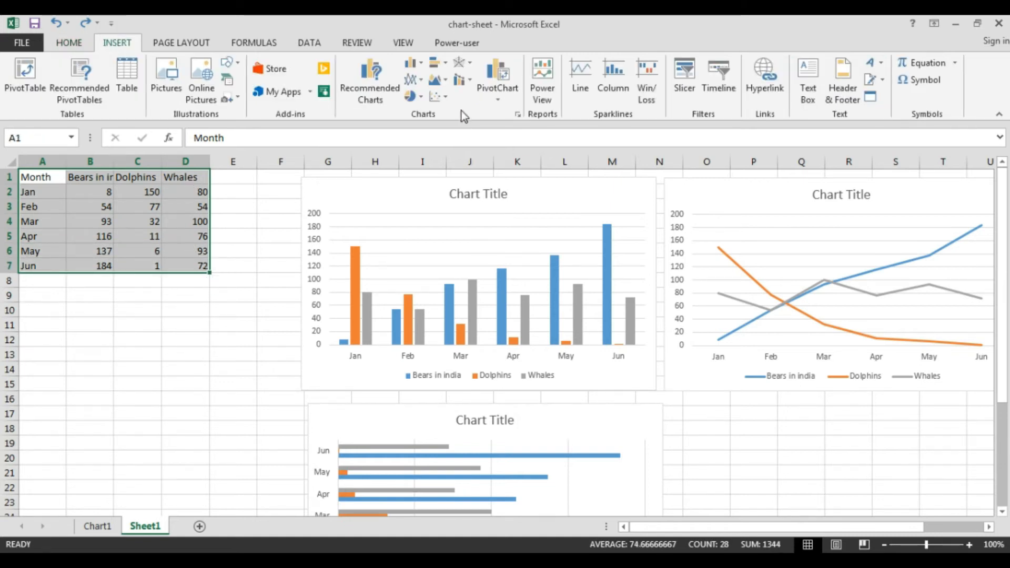
{"action": "left_click", "coordinate": [445, 80]}
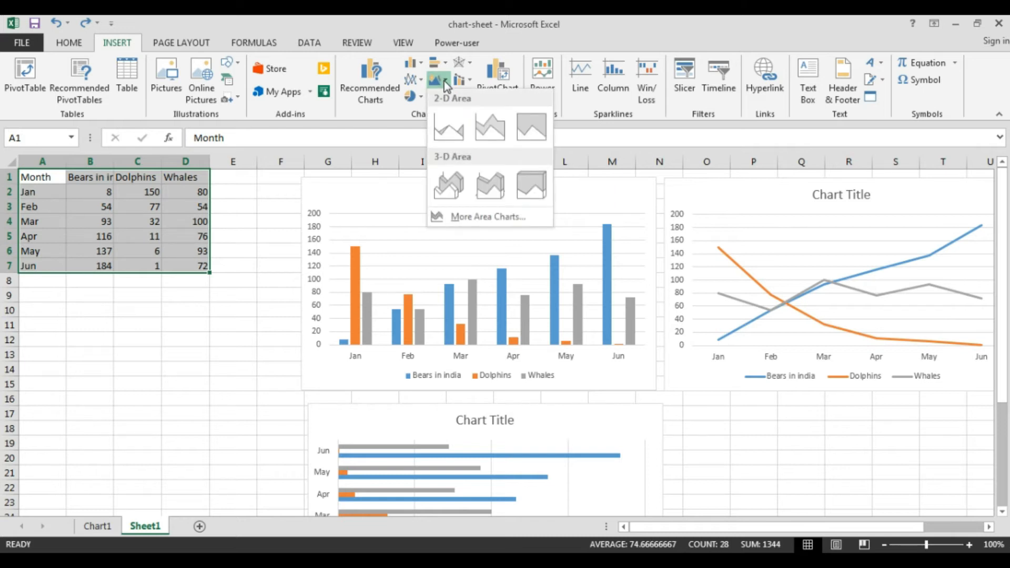
{"action": "left_click", "coordinate": [489, 137]}
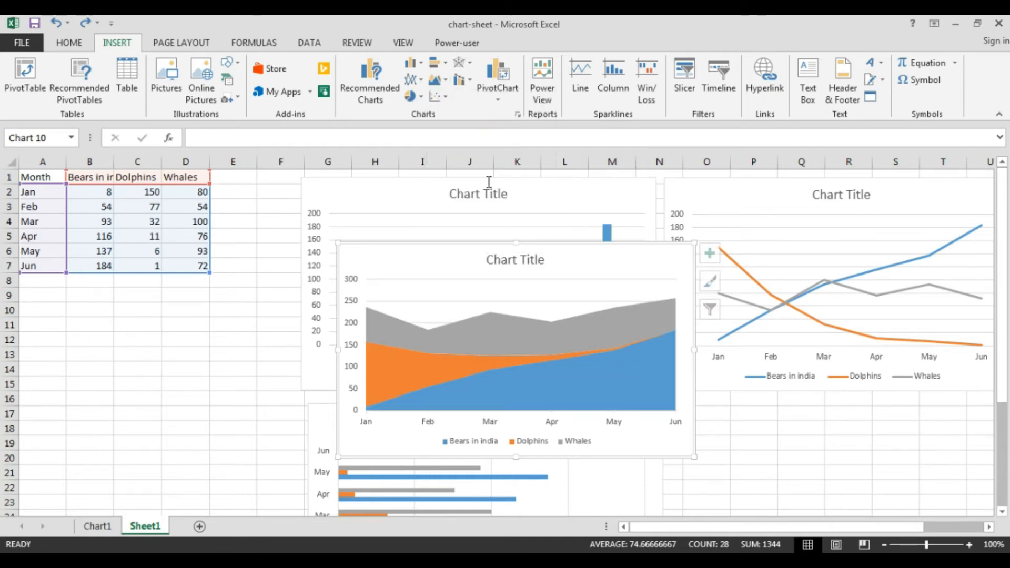
{"action": "left_click_drag", "start_coordinate": [451, 254], "coordinate": [825, 426]}
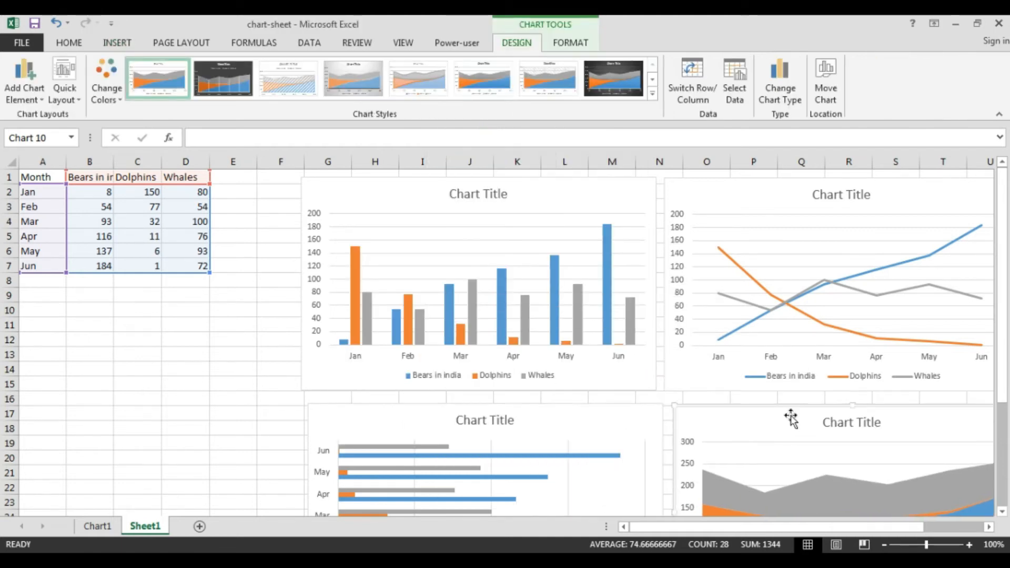
{"action": "scroll", "coordinate": [826, 426], "scroll_direction": "down", "scroll_amount": 1, "text": "ctrl"}
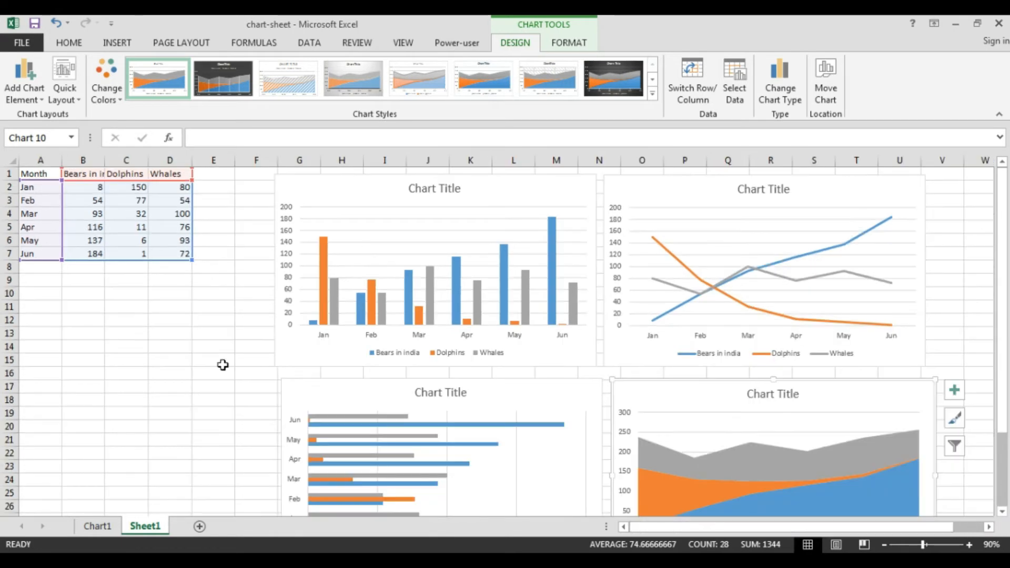
{"action": "left_click", "coordinate": [136, 375]}
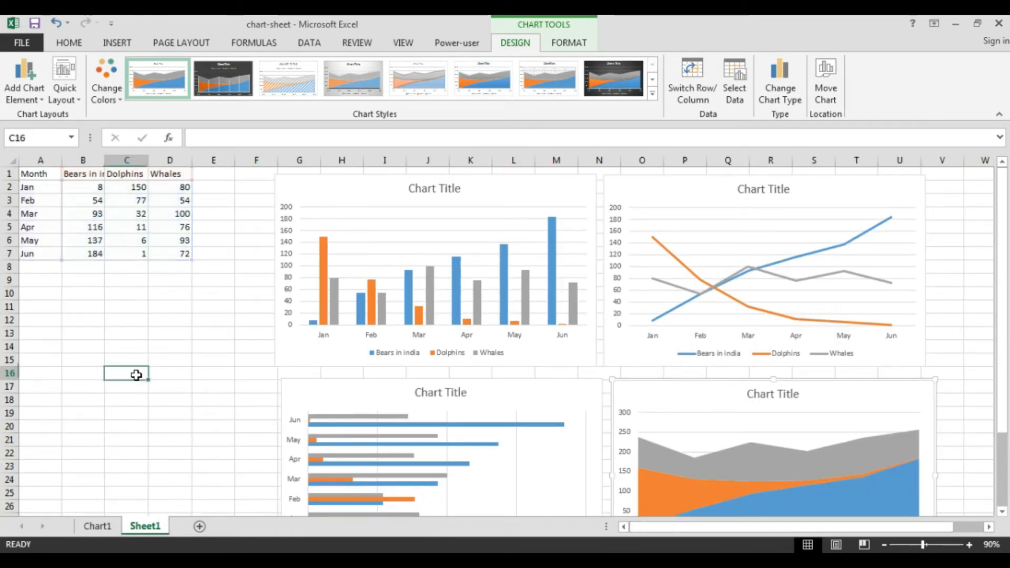
{"action": "left_click_drag", "start_coordinate": [36, 172], "coordinate": [179, 257]}
{"action": "left_click", "coordinate": [113, 43]}
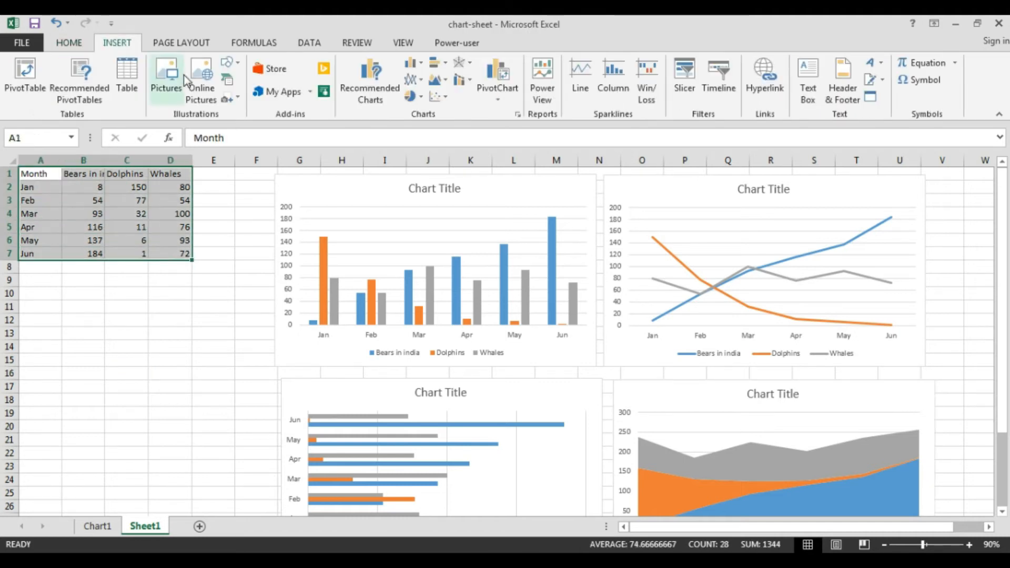
{"action": "left_click", "coordinate": [424, 100]}
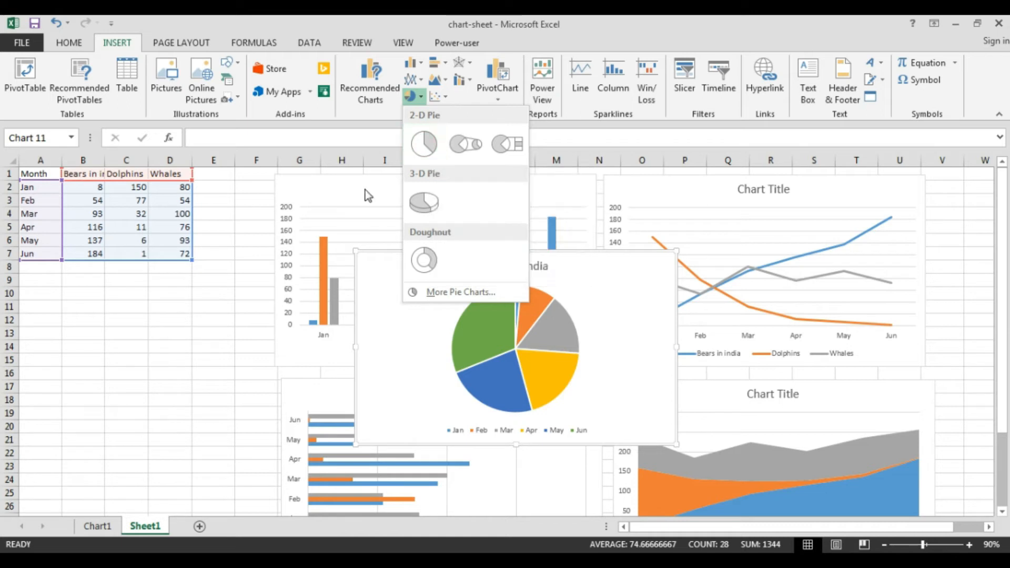
{"action": "key", "text": "Escape"}
{"action": "key", "text": "Escape"}
{"action": "left_click", "coordinate": [95, 321]}
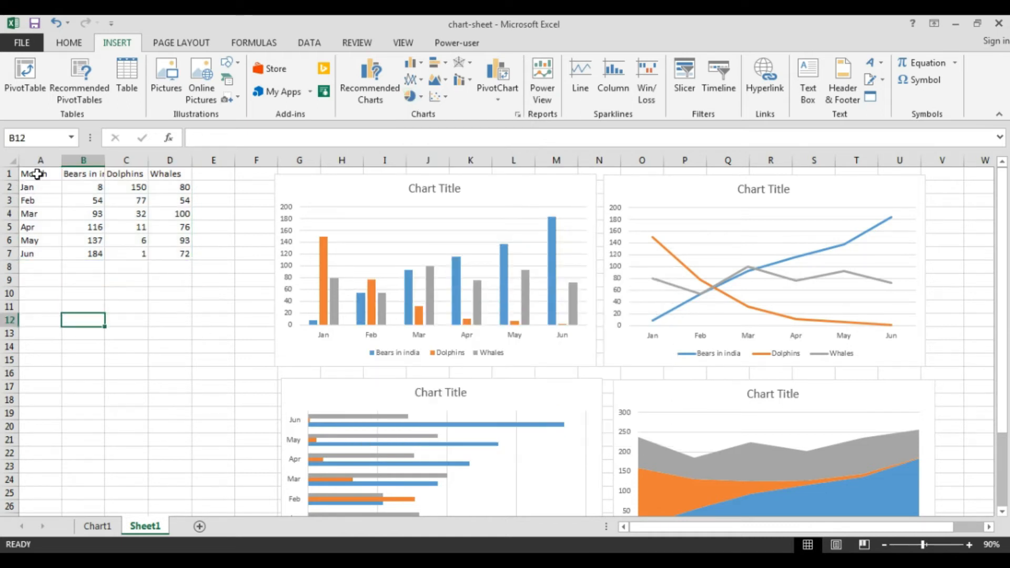
Insert a 2-D pie chart from the January data in A1:D2 and place it below the data table
{"action": "left_click_drag", "start_coordinate": [28, 175], "coordinate": [174, 188]}
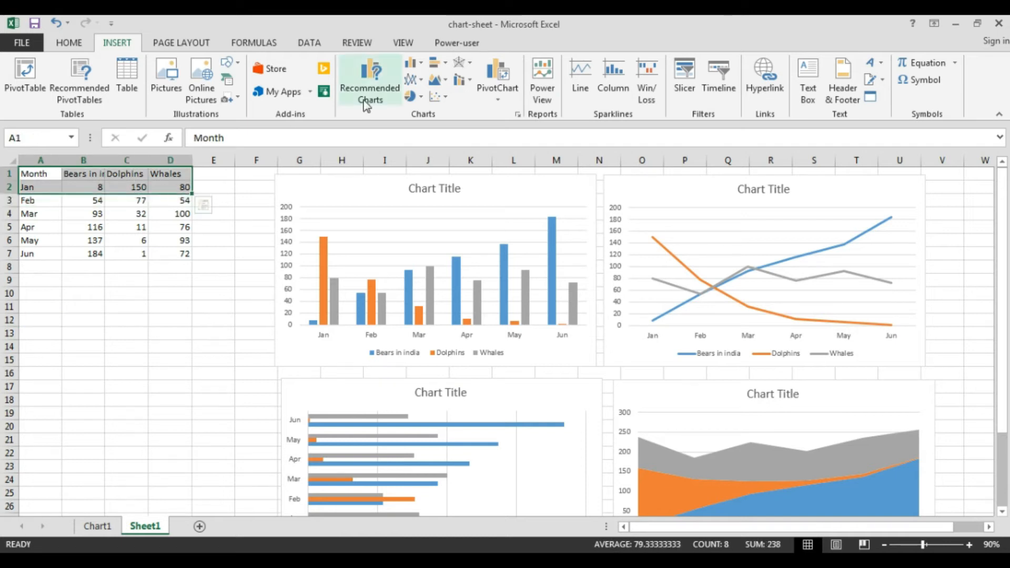
{"action": "left_click", "coordinate": [422, 98]}
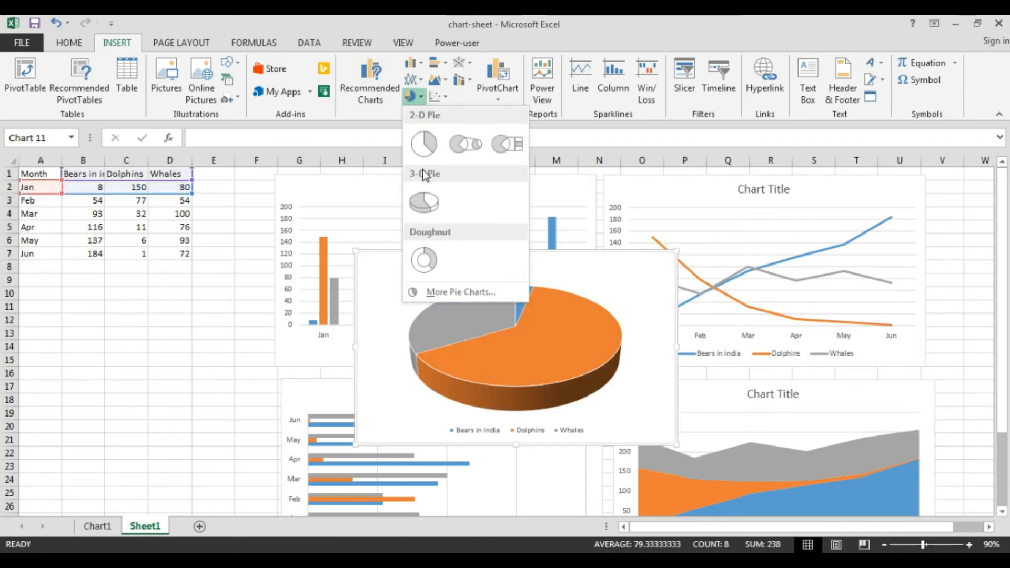
{"action": "left_click", "coordinate": [426, 149]}
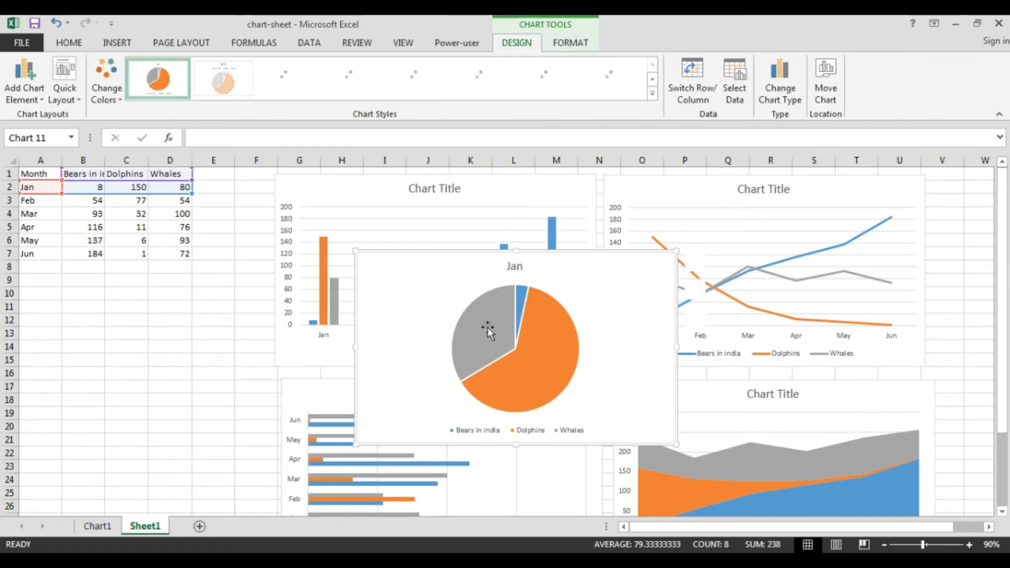
{"action": "left_click_drag", "start_coordinate": [428, 282], "coordinate": [130, 317]}
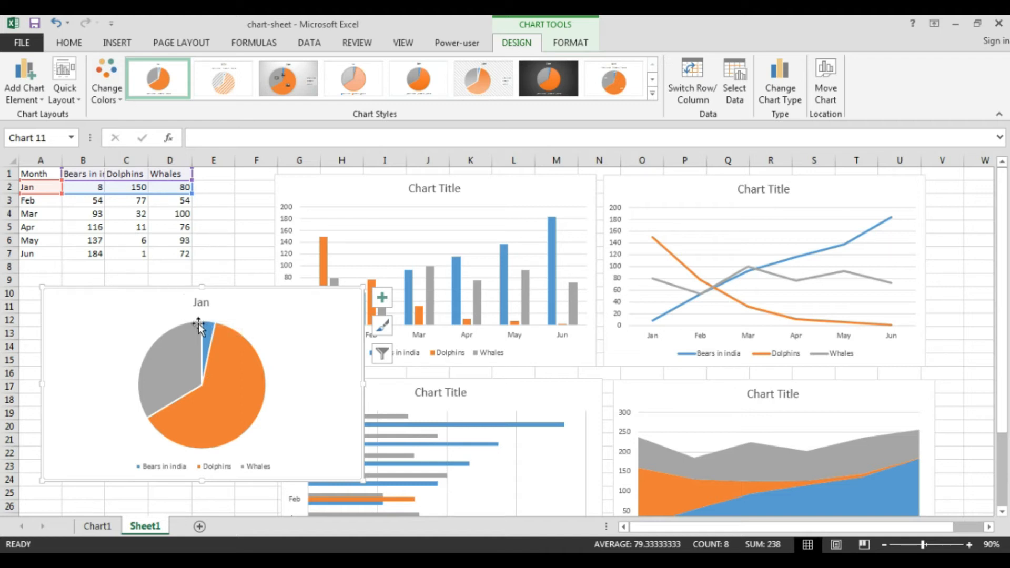
{"action": "mouse_move", "coordinate": [159, 395]}
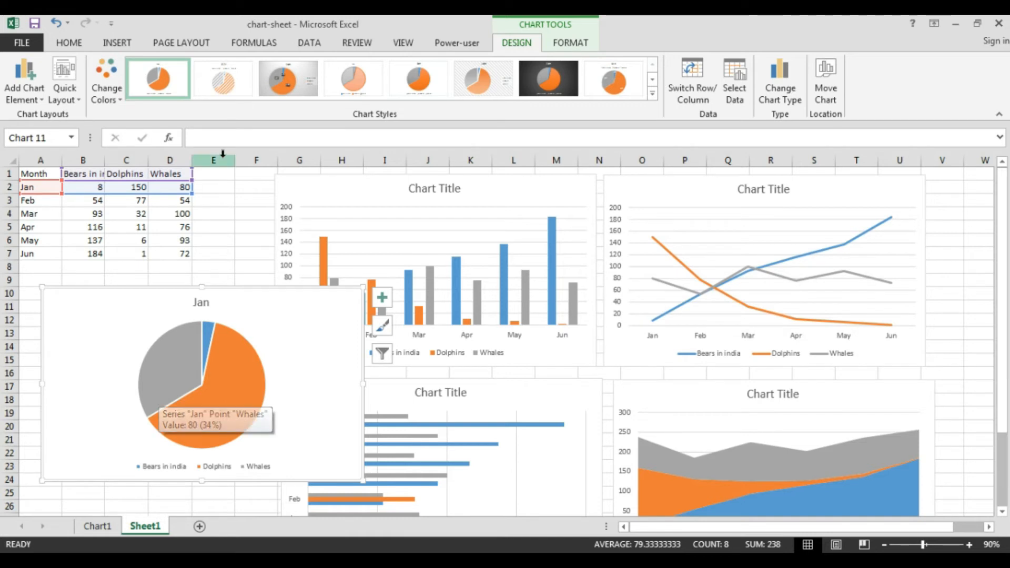
Insert a 2-D pie chart from the full range A1:D7 and place it beside the January pie chart
{"action": "left_click", "coordinate": [80, 220]}
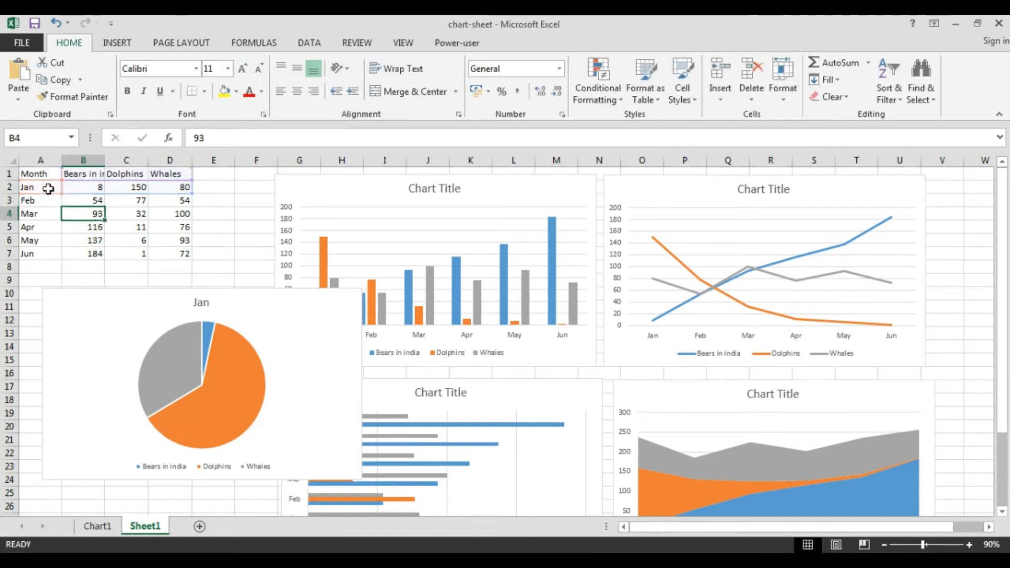
{"action": "left_click_drag", "start_coordinate": [33, 174], "coordinate": [191, 257]}
{"action": "left_click", "coordinate": [117, 42]}
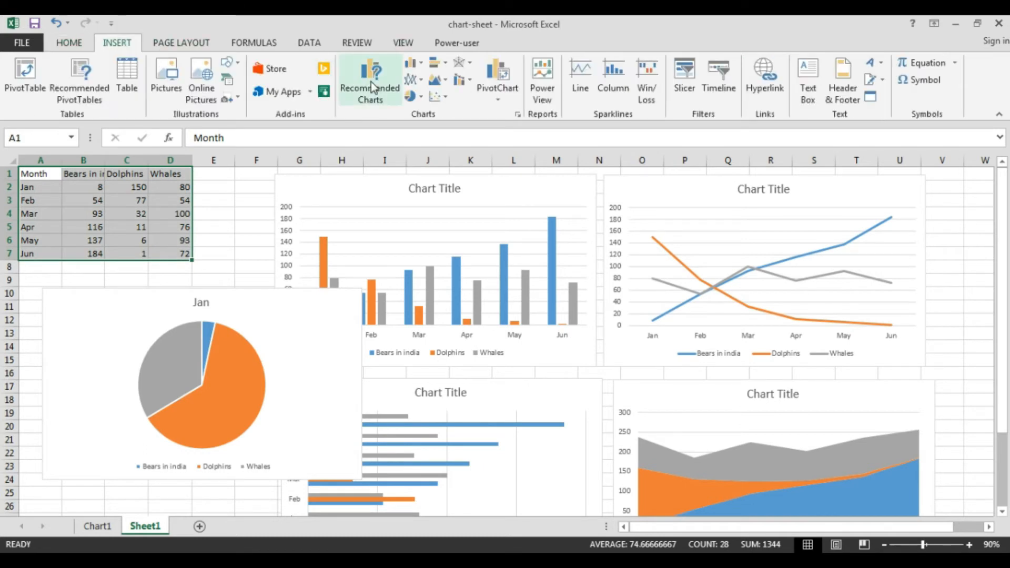
{"action": "left_click", "coordinate": [412, 96]}
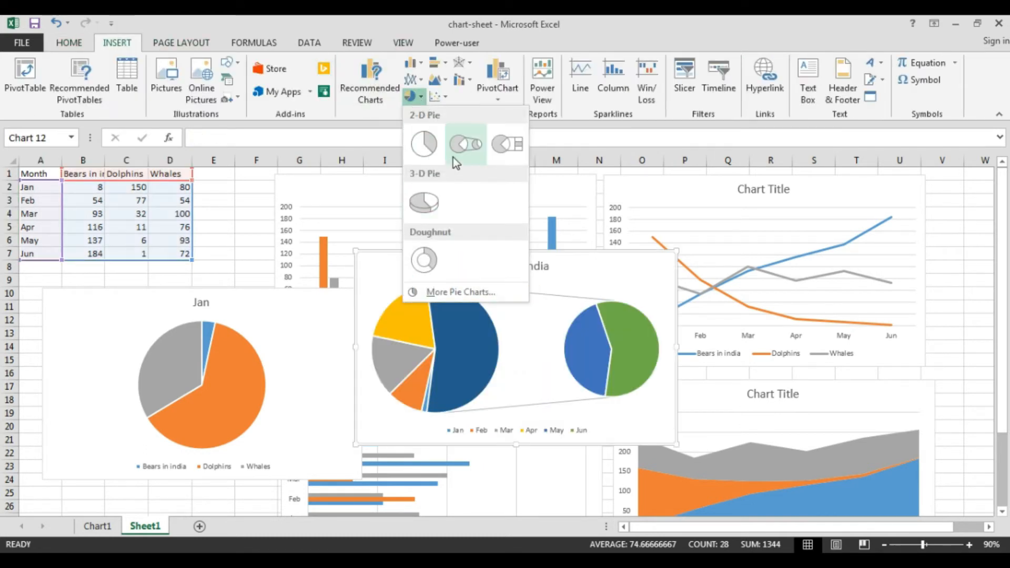
{"action": "left_click", "coordinate": [424, 143]}
{"action": "left_click_drag", "start_coordinate": [453, 272], "coordinate": [489, 315]}
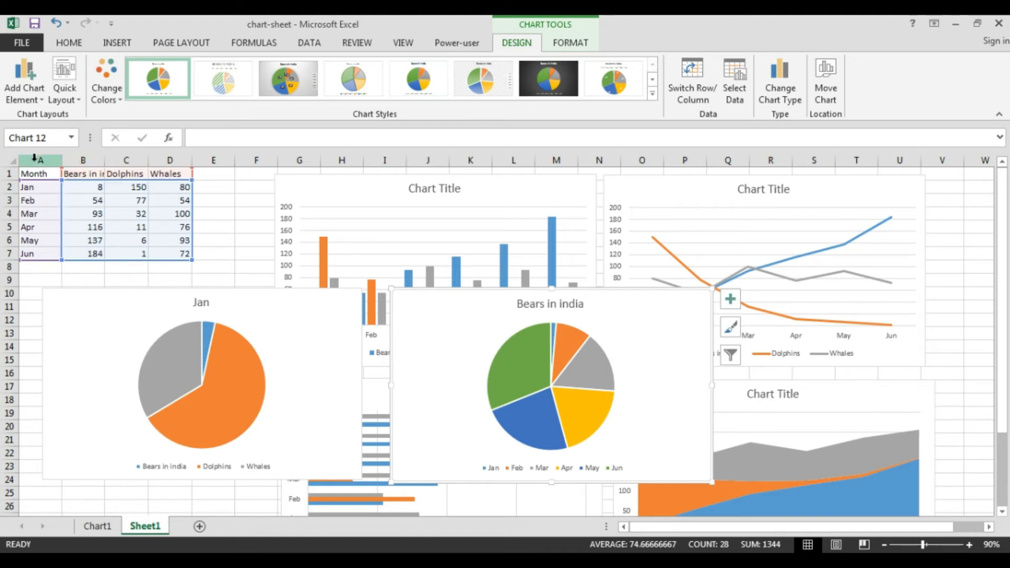
Examine the Month column, the Bears in india column and the January rows as source data of the two pie charts
{"action": "left_click", "coordinate": [29, 189]}
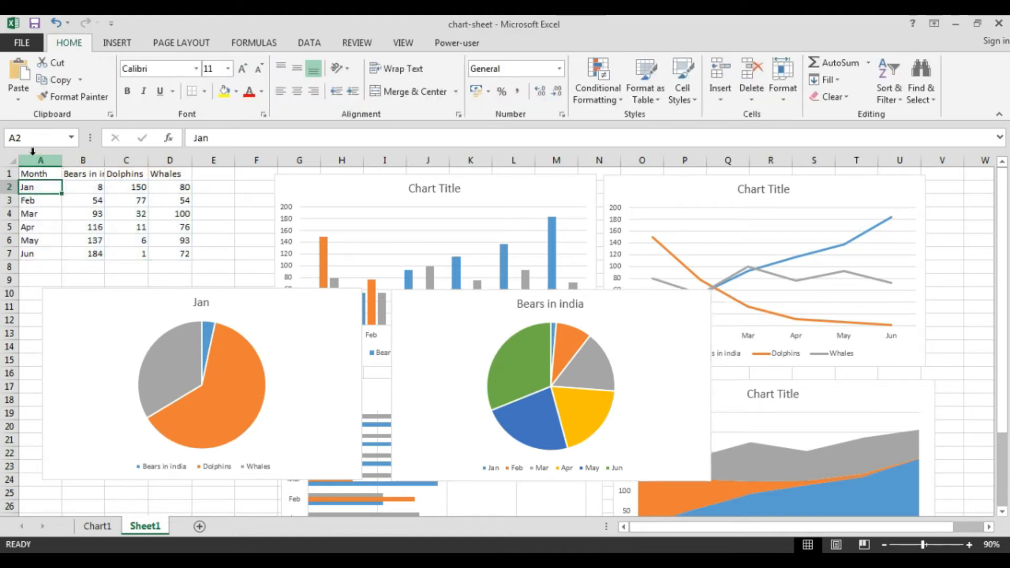
{"action": "left_click", "coordinate": [34, 158]}
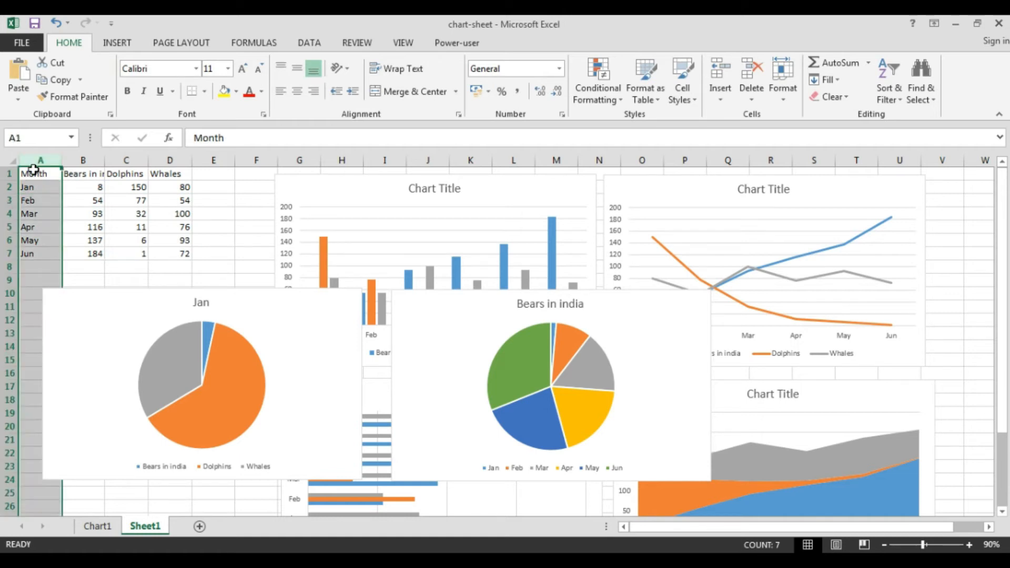
{"action": "left_click", "coordinate": [86, 160]}
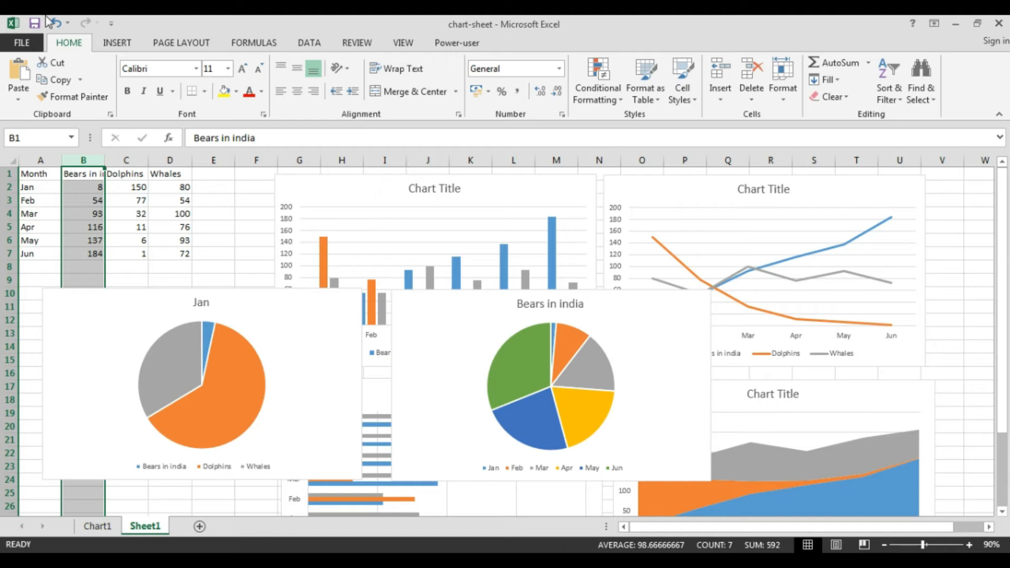
{"action": "left_click", "coordinate": [76, 213]}
{"action": "left_click", "coordinate": [81, 161]}
{"action": "left_click", "coordinate": [79, 173]}
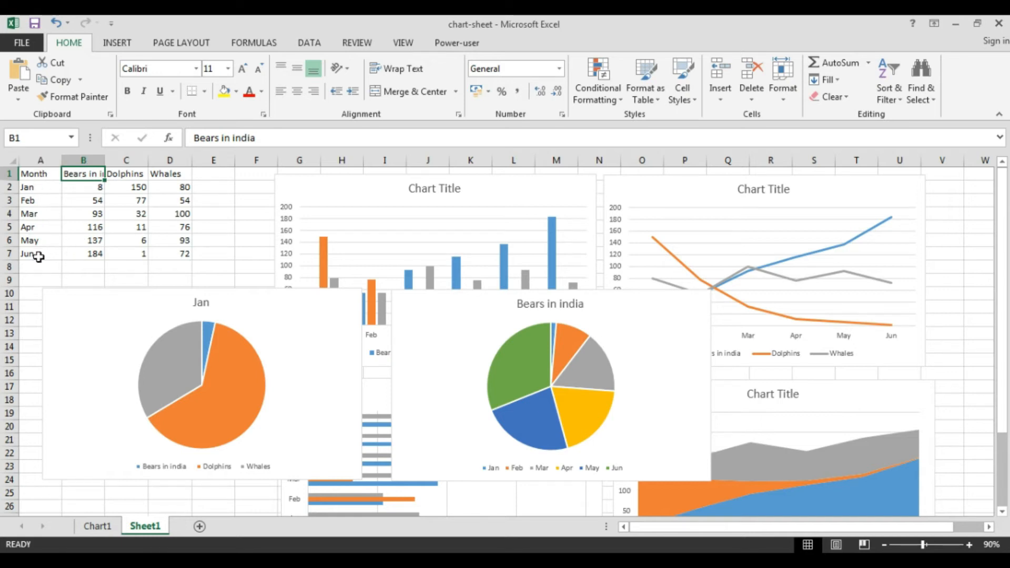
{"action": "left_click", "coordinate": [100, 227]}
{"action": "left_click_drag", "start_coordinate": [30, 186], "coordinate": [189, 171]}
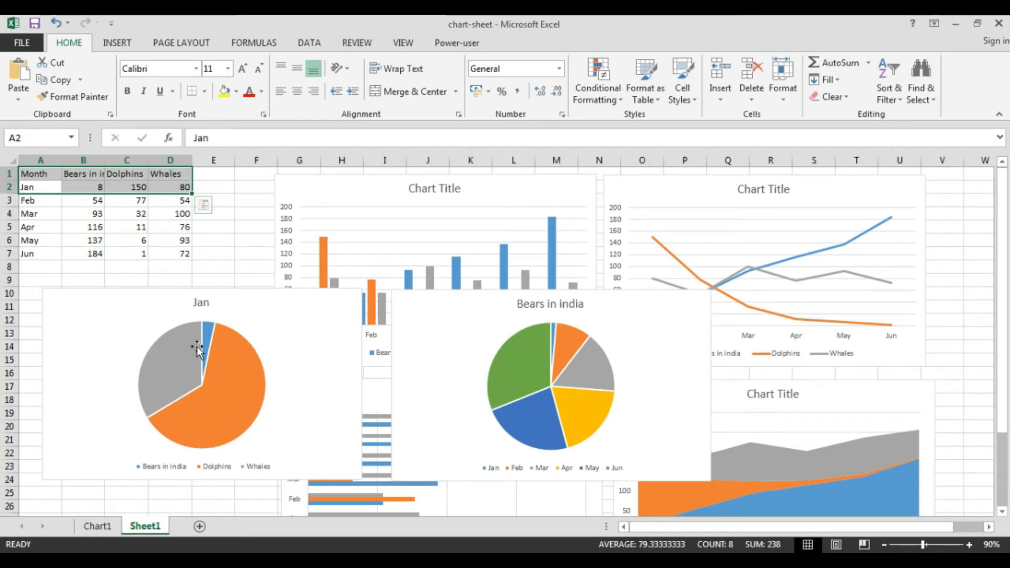
Delete the Bears in india pie chart and leave the chart selection
{"action": "left_click", "coordinate": [448, 380]}
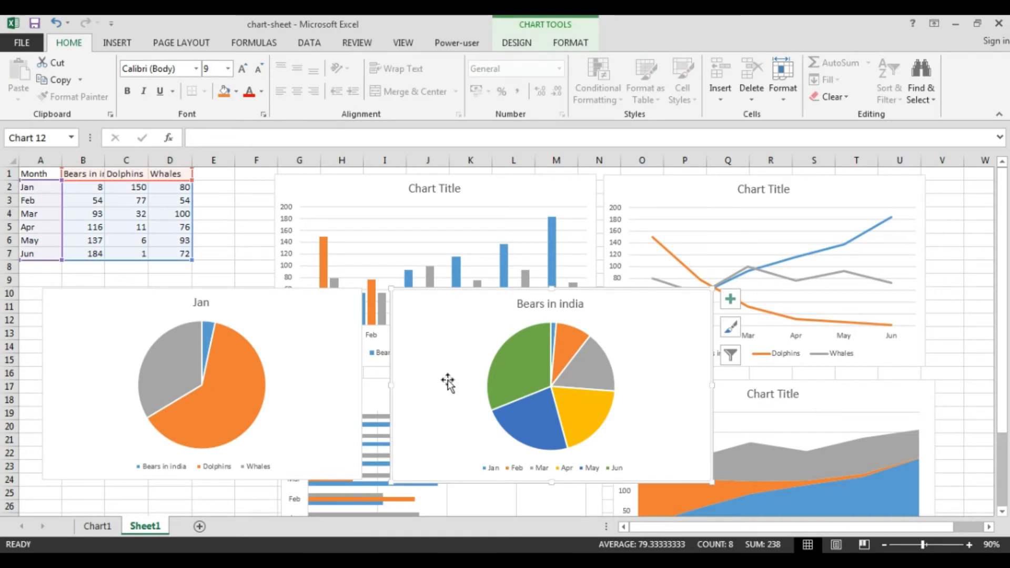
{"action": "key", "text": "Delete"}
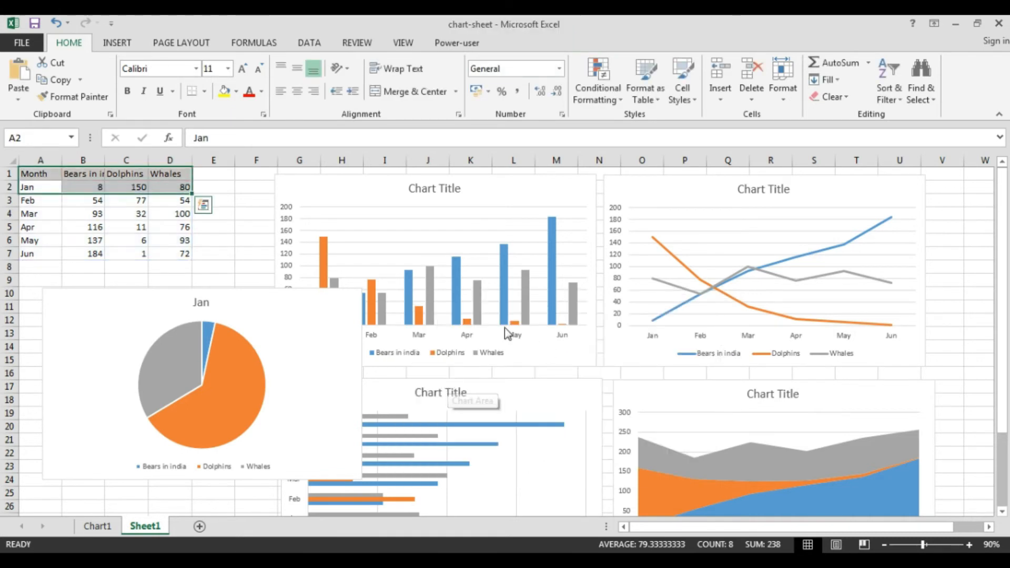
{"action": "left_click", "coordinate": [410, 272]}
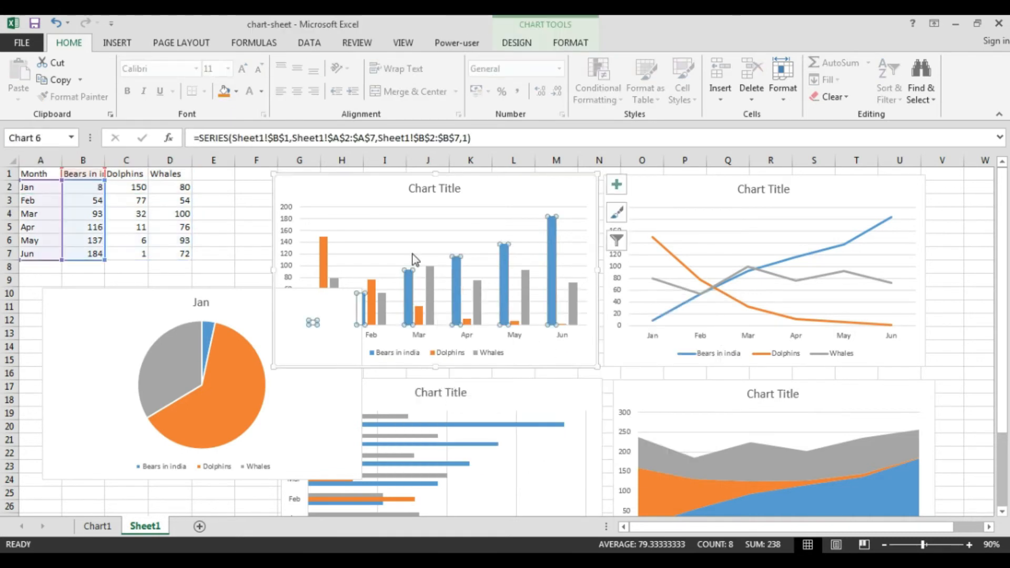
{"action": "left_click", "coordinate": [196, 289]}
Select the range A1:D7 and preview the Clustered Column - Line on Secondary Axis combo chart
{"action": "left_click_drag", "start_coordinate": [40, 174], "coordinate": [187, 253]}
{"action": "left_click", "coordinate": [117, 42]}
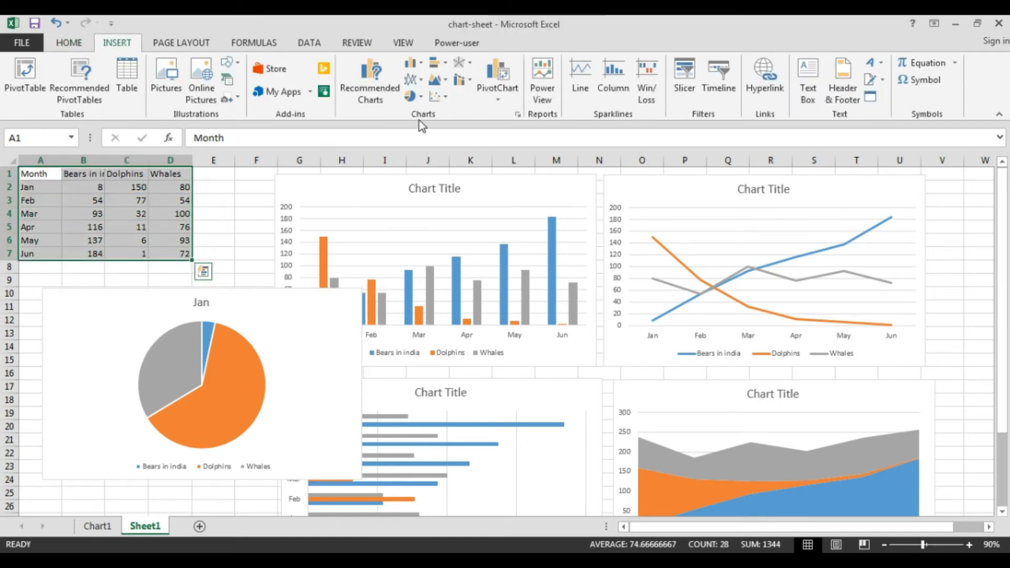
{"action": "left_click", "coordinate": [462, 79]}
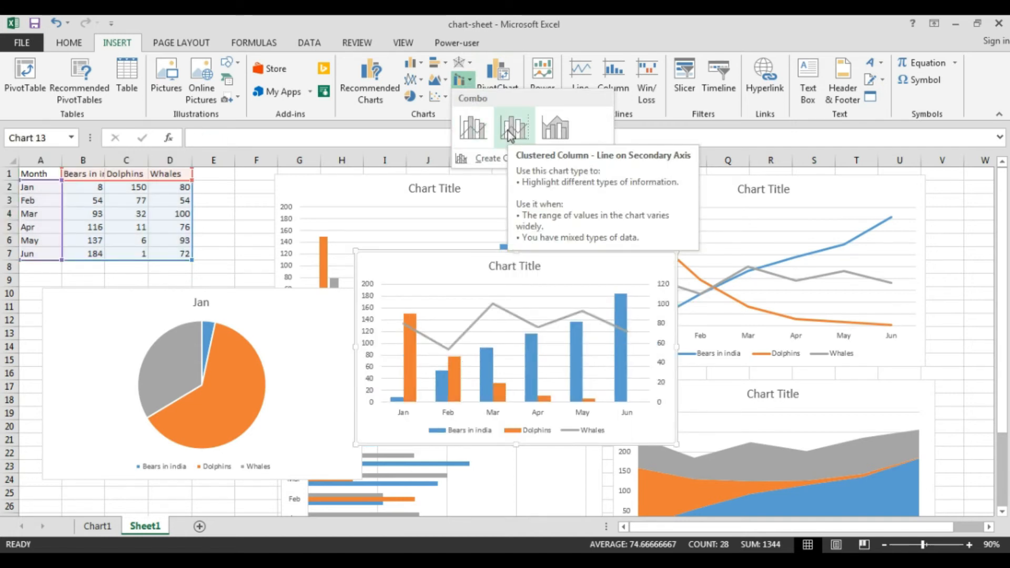
{"action": "left_click", "coordinate": [378, 119]}
Insert a markers-only scatter chart from the range A1:D7 and move it over the column chart
{"action": "left_click", "coordinate": [440, 97]}
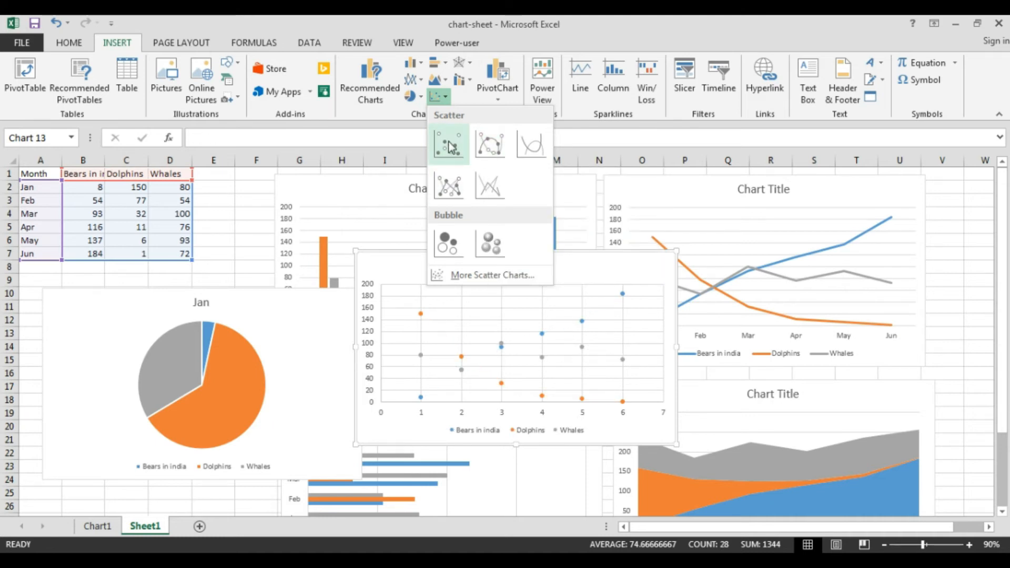
{"action": "left_click", "coordinate": [449, 145]}
{"action": "left_click_drag", "start_coordinate": [453, 289], "coordinate": [345, 191]}
{"action": "scroll", "coordinate": [632, 296], "scroll_direction": "down", "scroll_amount": 3}
{"action": "scroll", "coordinate": [645, 314], "scroll_direction": "up", "scroll_amount": 3}
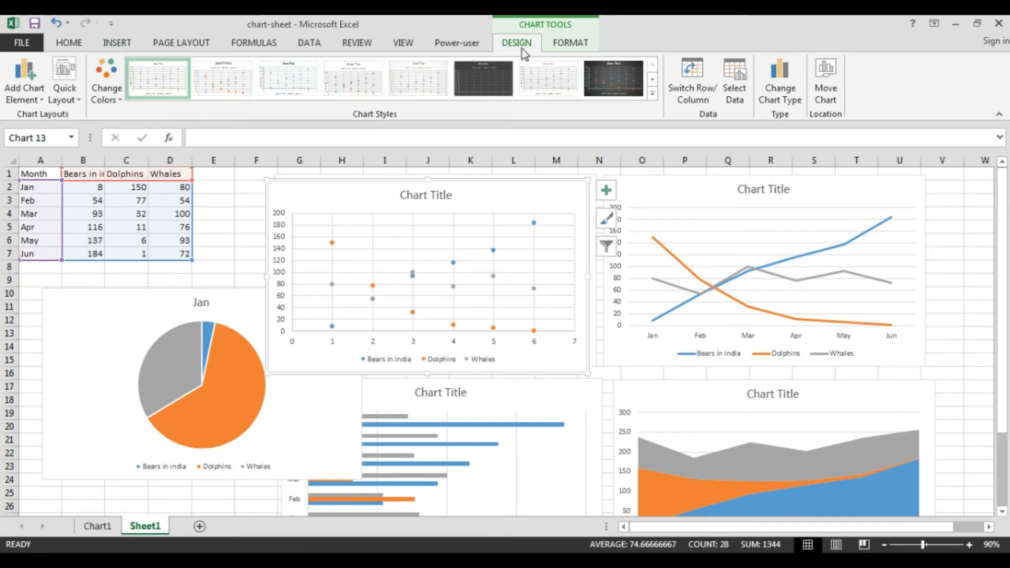
Change the scatter chart to straight lines with markers and align it beside the line chart for comparison
{"action": "left_click", "coordinate": [117, 42]}
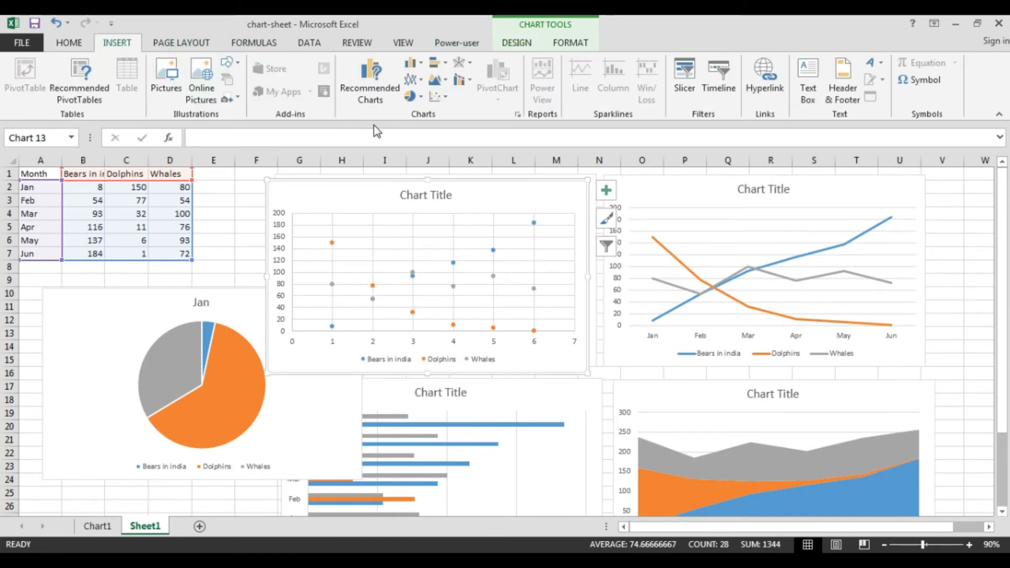
{"action": "left_click", "coordinate": [440, 97]}
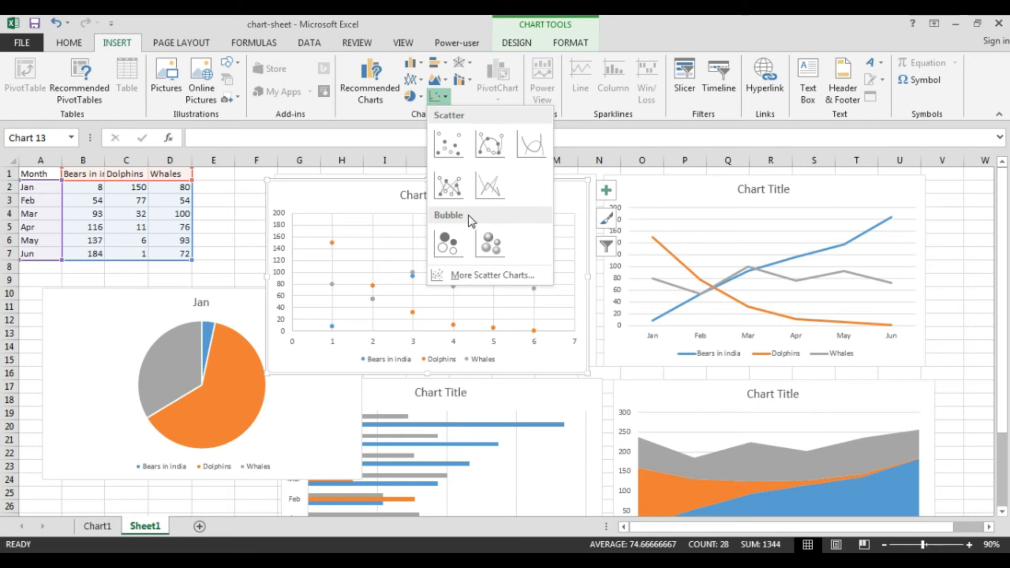
{"action": "left_click", "coordinate": [458, 190]}
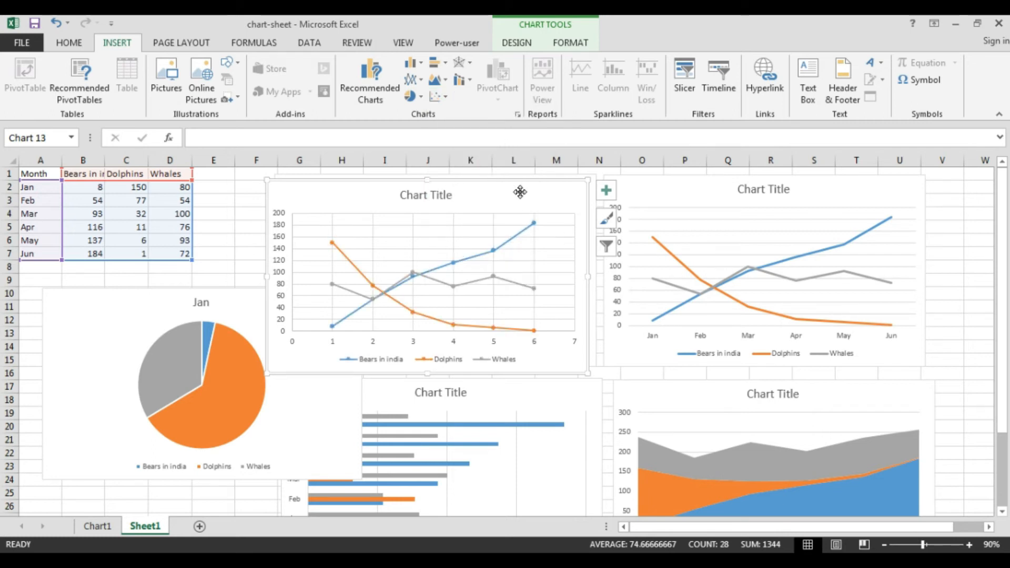
{"action": "left_click_drag", "start_coordinate": [541, 196], "coordinate": [534, 187]}
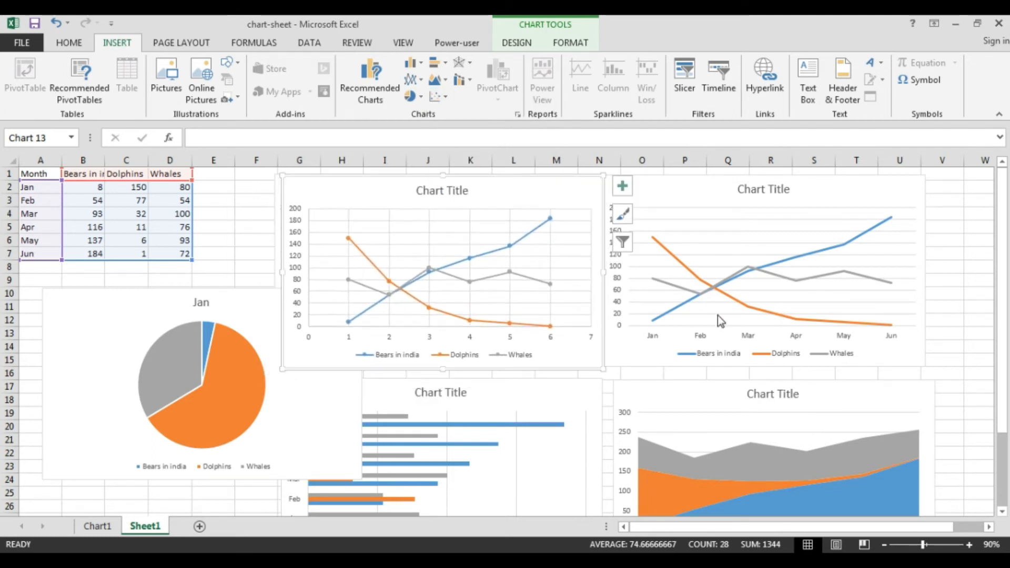
{"action": "left_click", "coordinate": [648, 349]}
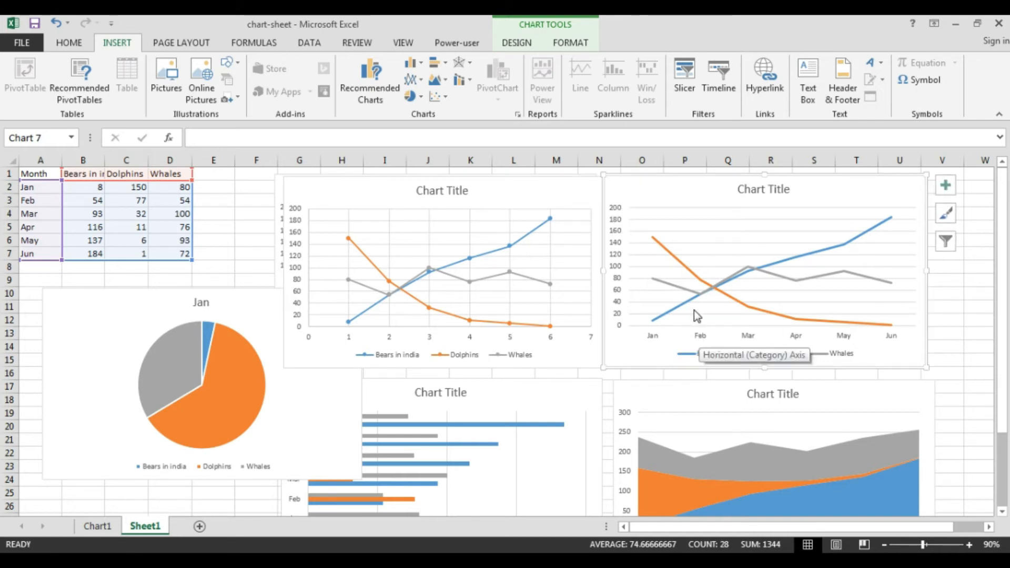
Compare the scatter chart's horizontal axis and its February points with the month names and February values in the table
{"action": "mouse_move", "coordinate": [699, 288]}
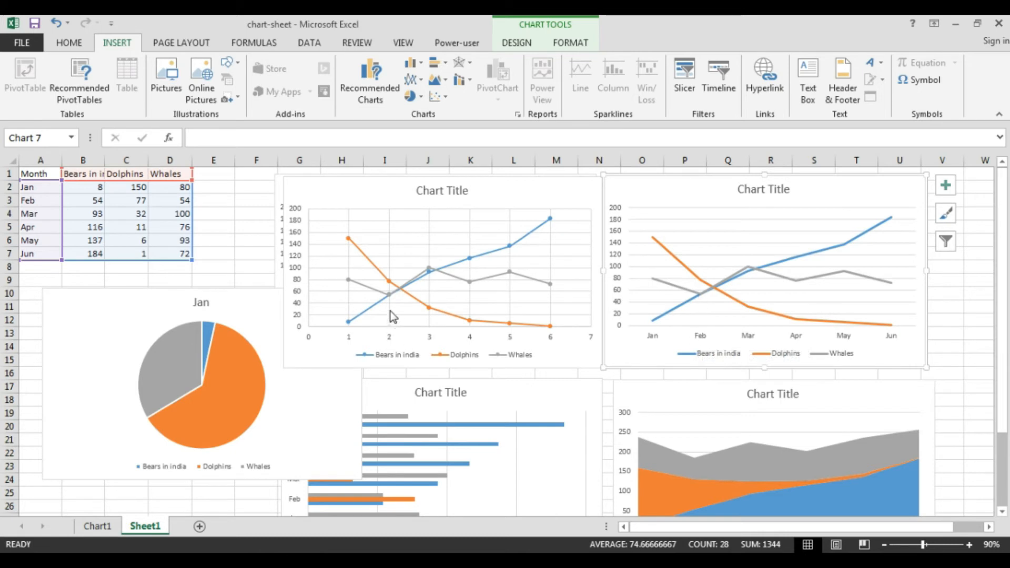
{"action": "left_click", "coordinate": [391, 342]}
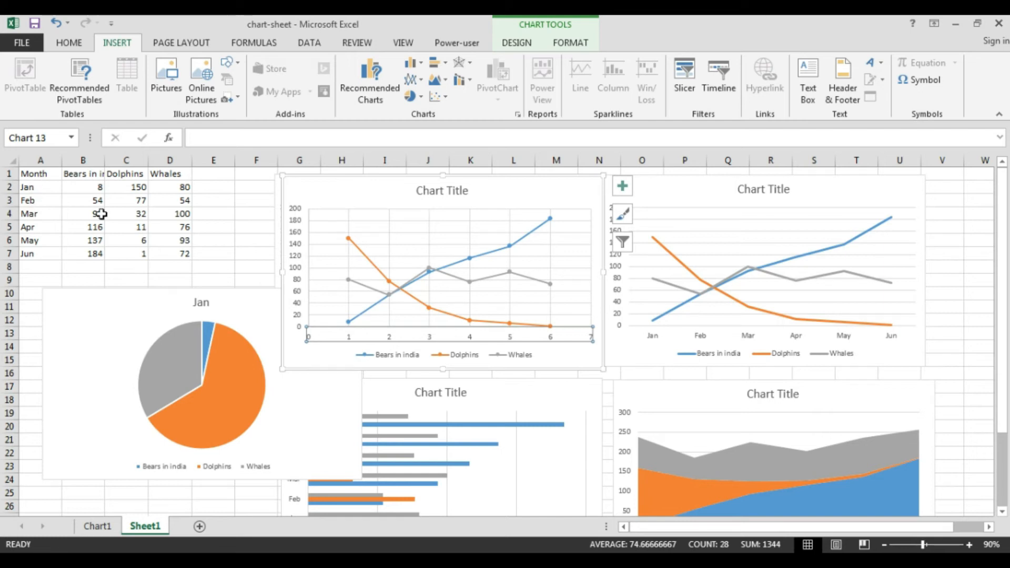
{"action": "left_click", "coordinate": [39, 174]}
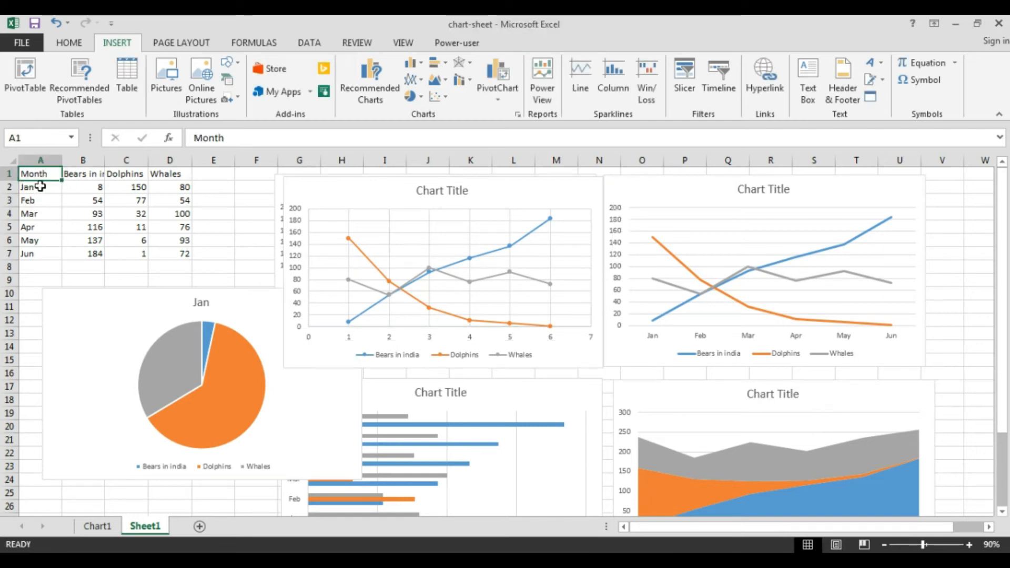
{"action": "left_click", "coordinate": [40, 186]}
{"action": "left_click", "coordinate": [40, 200]}
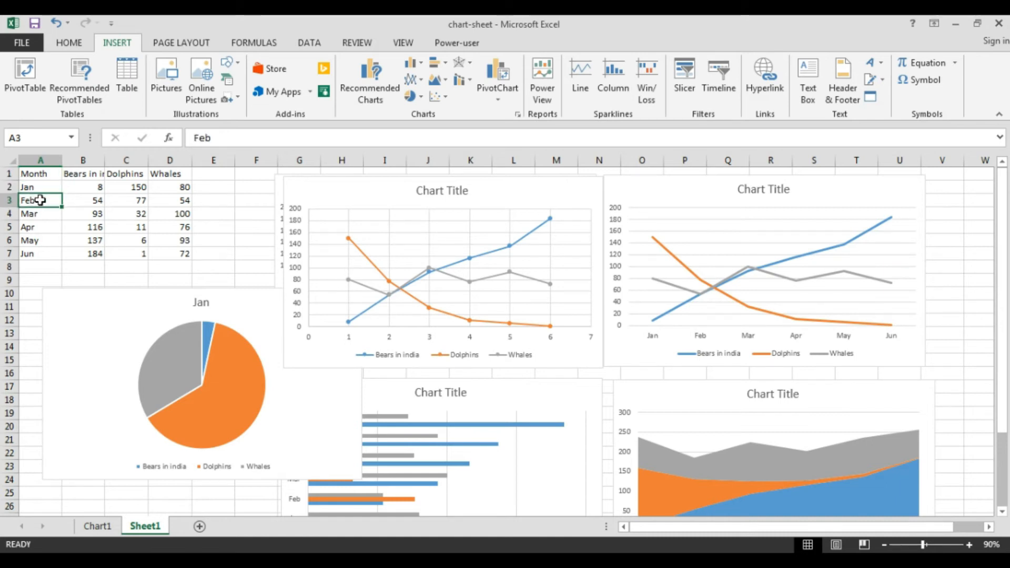
{"action": "left_click", "coordinate": [103, 202]}
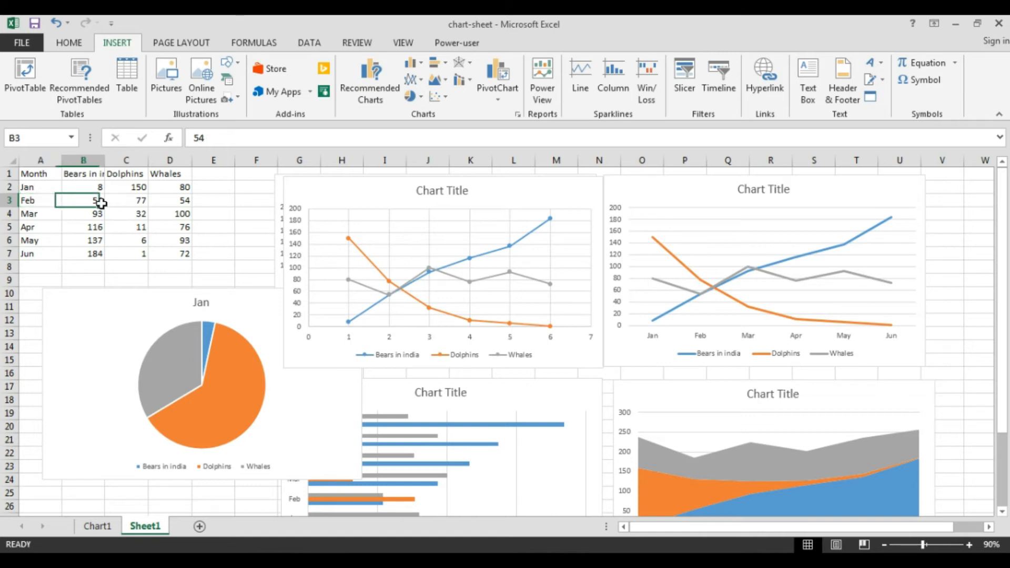
{"action": "left_click", "coordinate": [187, 200]}
{"action": "left_click", "coordinate": [79, 202]}
{"action": "mouse_move", "coordinate": [387, 298]}
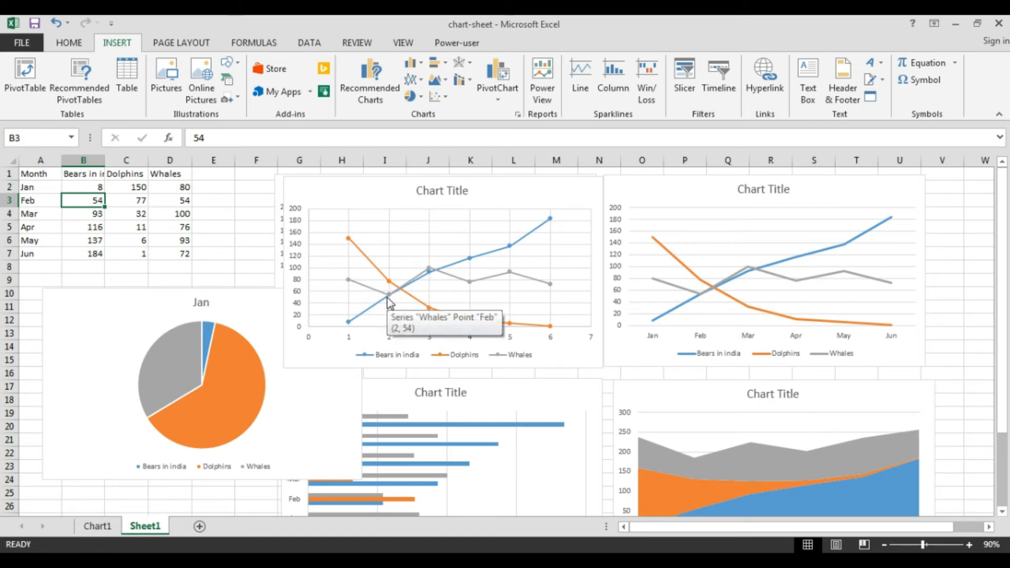
Change the scatter chart with straight lines back to the markers-only scatter type
{"action": "left_click", "coordinate": [392, 191]}
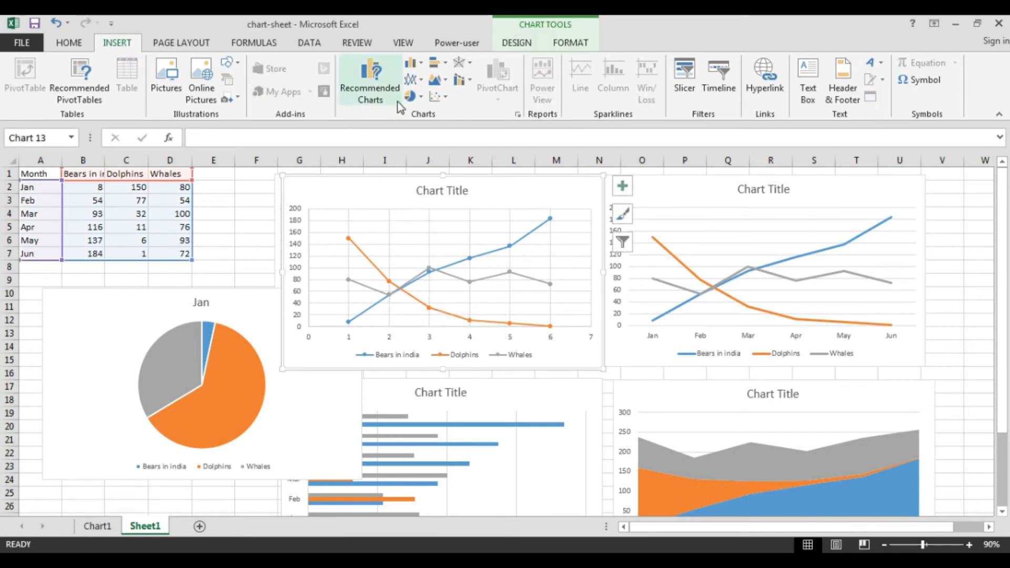
{"action": "left_click", "coordinate": [438, 97]}
{"action": "left_click", "coordinate": [447, 141]}
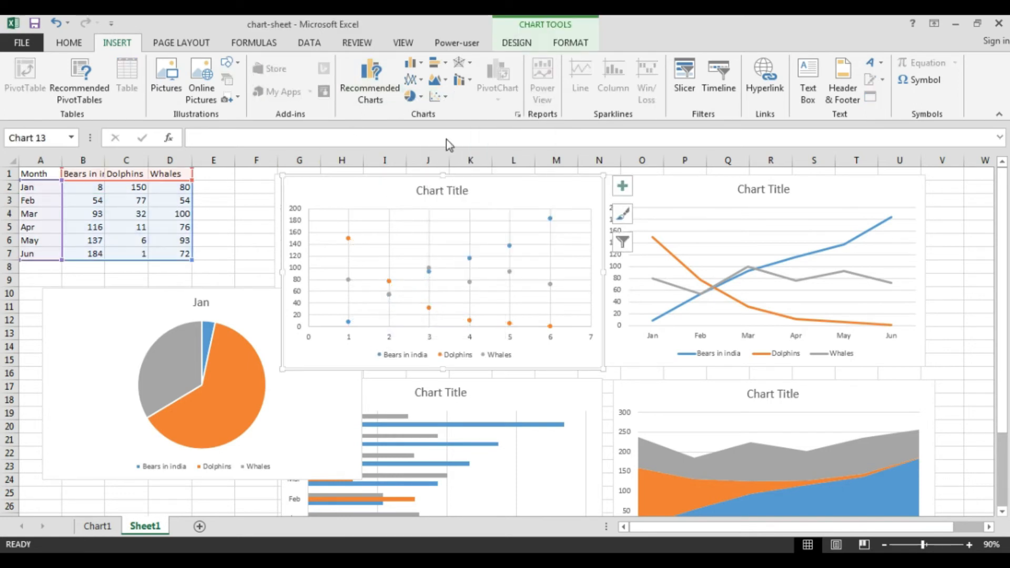
Add a trendline based on the Dolphins series to the scatter chart
{"action": "right_click", "coordinate": [393, 189]}
{"action": "left_click", "coordinate": [547, 193]}
{"action": "left_click", "coordinate": [622, 188]}
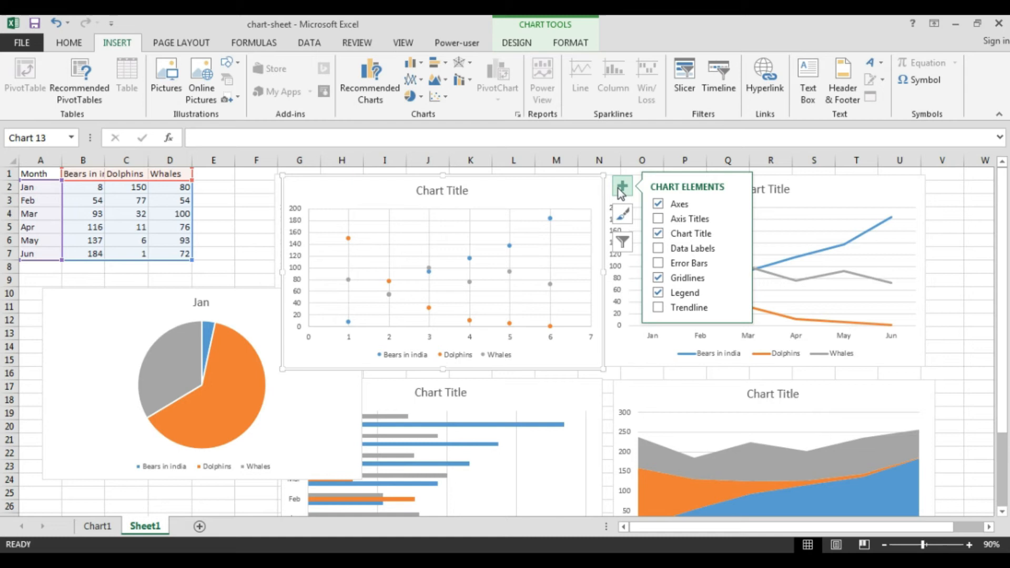
{"action": "left_click", "coordinate": [661, 309]}
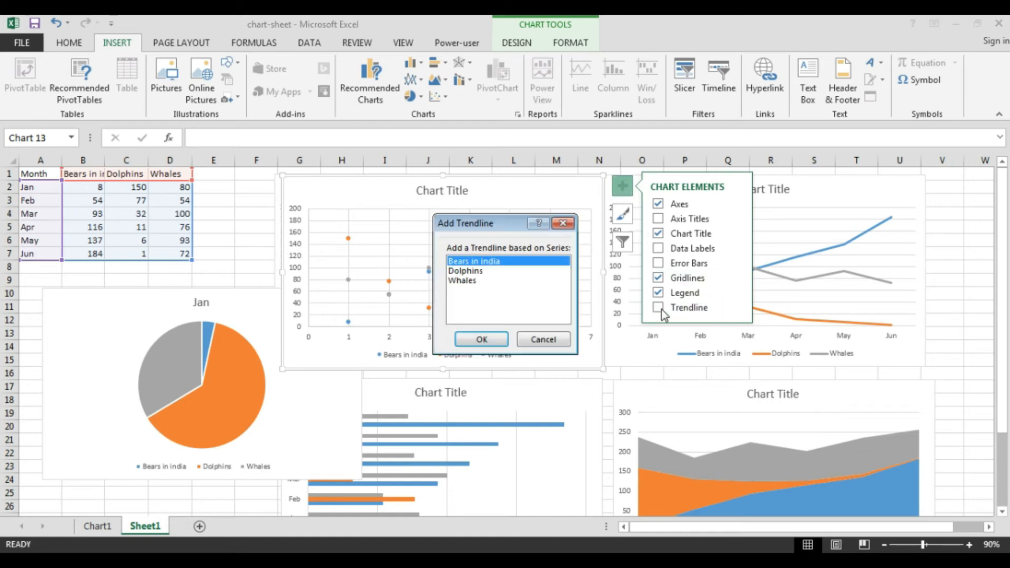
{"action": "left_click", "coordinate": [463, 271]}
{"action": "left_click", "coordinate": [481, 338]}
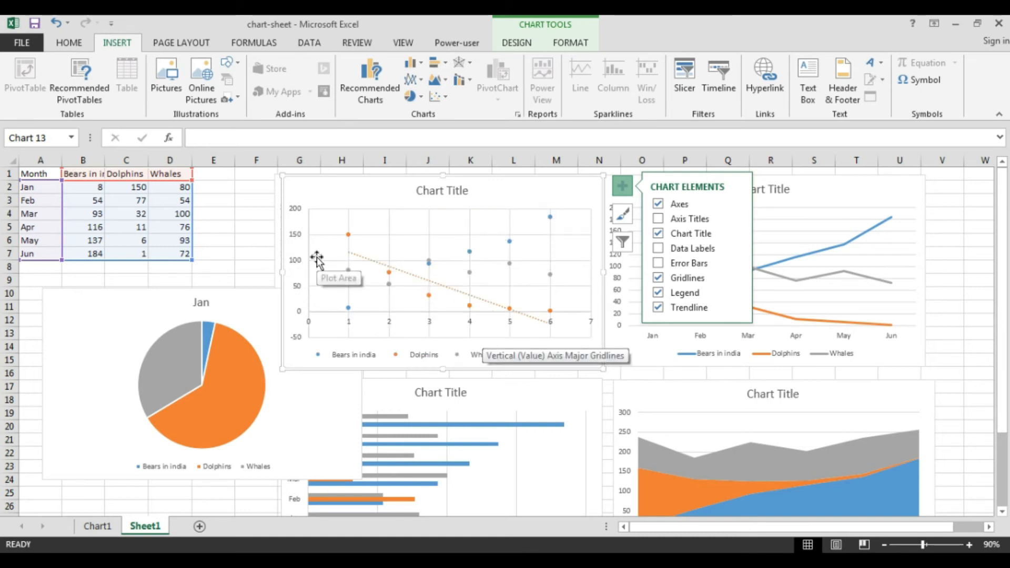
Add an exponential trendline for the Dolphins series to the scatter chart
{"action": "left_click", "coordinate": [736, 307]}
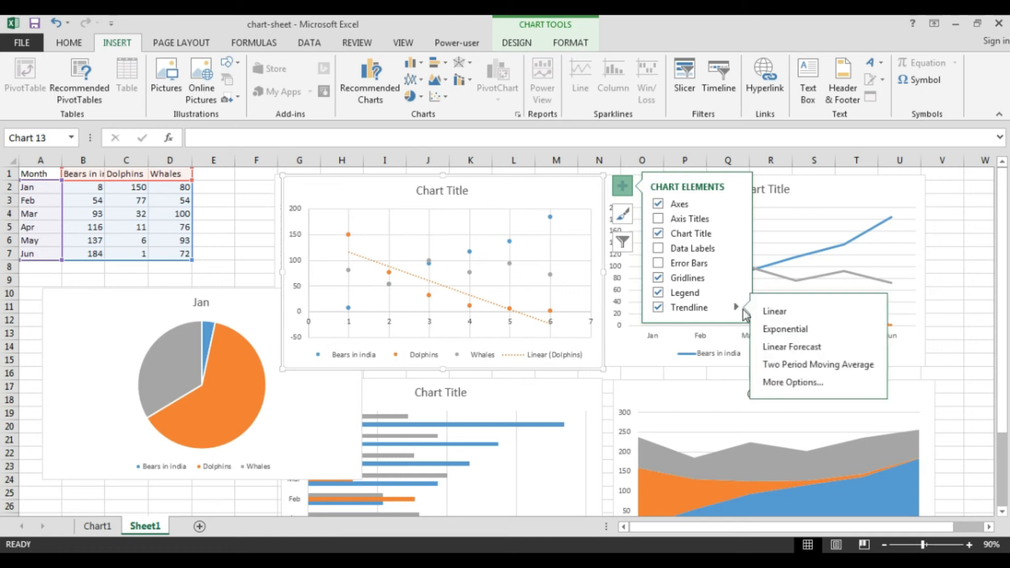
{"action": "left_click", "coordinate": [780, 334]}
{"action": "left_click", "coordinate": [489, 270]}
{"action": "left_click", "coordinate": [481, 339]}
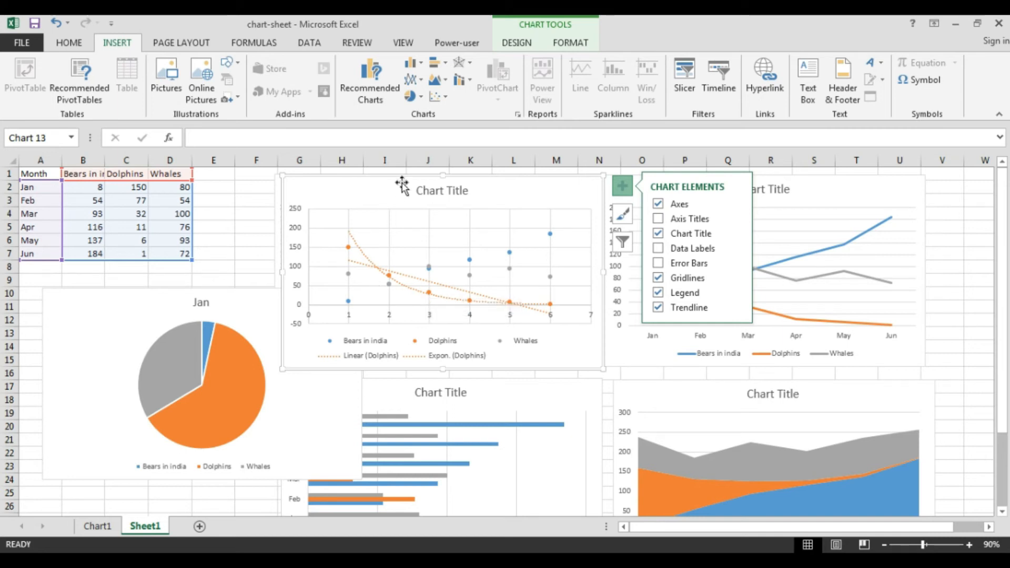
Undo the trendlines and the scatter chart's insertion, and shift the Jan pie chart slightly left
{"action": "key", "text": "ctrl+z"}
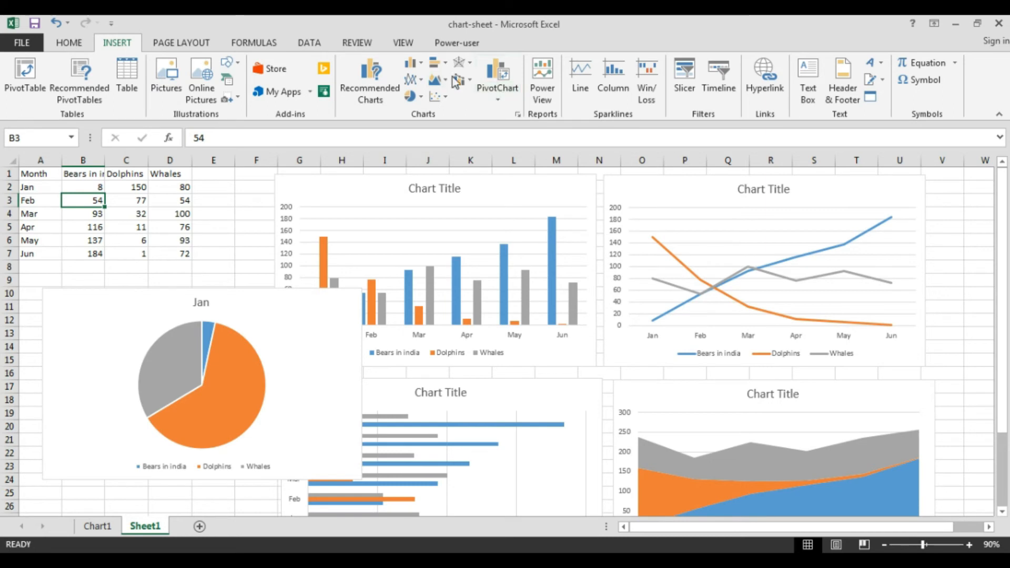
{"action": "left_click", "coordinate": [462, 63]}
{"action": "left_click", "coordinate": [365, 115]}
{"action": "left_click_drag", "start_coordinate": [293, 325], "coordinate": [279, 327]}
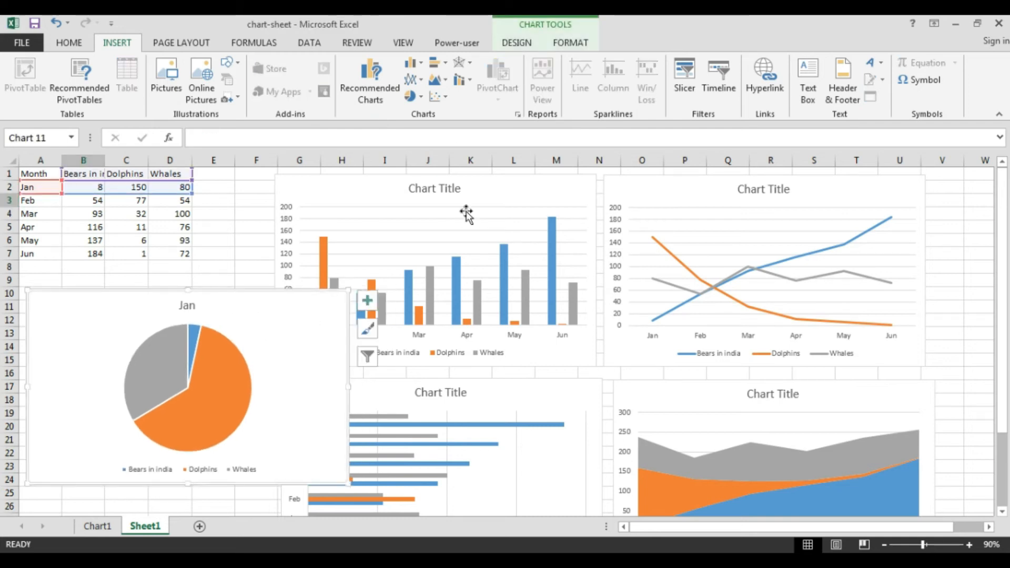
Try several chart styles on the column chart and apply the one with fading columns and an uppercase title
{"action": "left_click", "coordinate": [491, 193]}
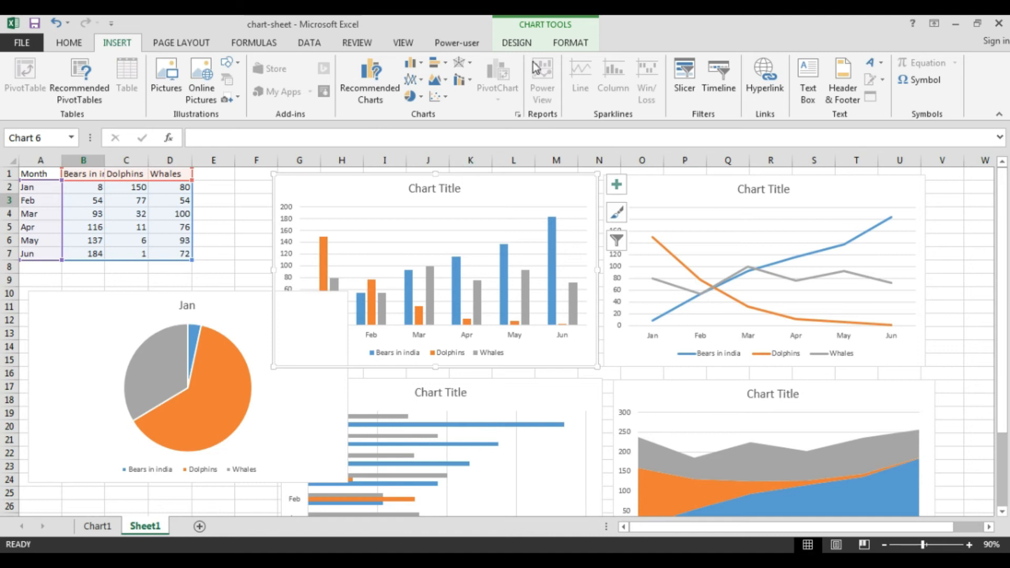
{"action": "left_click", "coordinate": [516, 43]}
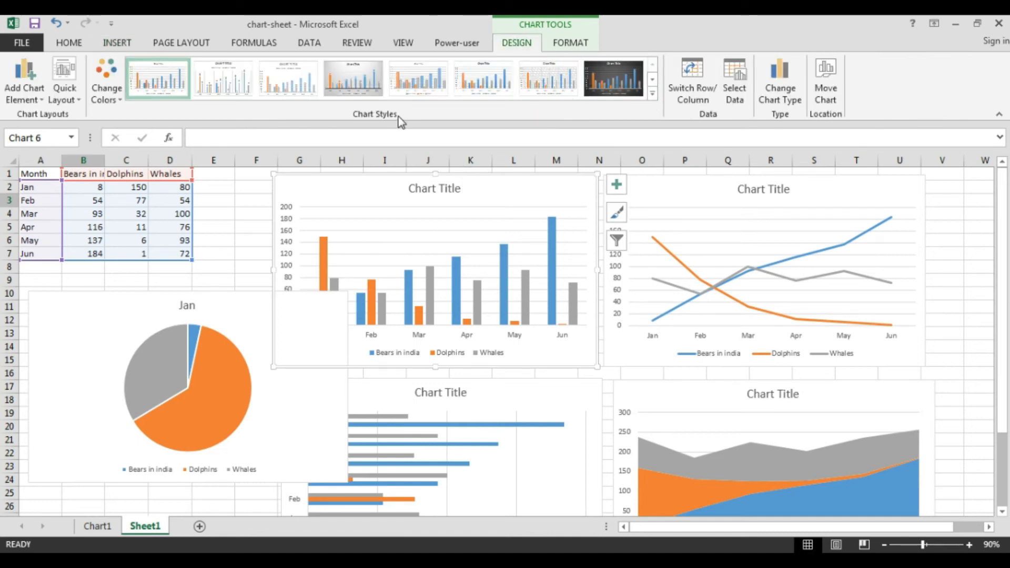
{"action": "left_click", "coordinate": [652, 95]}
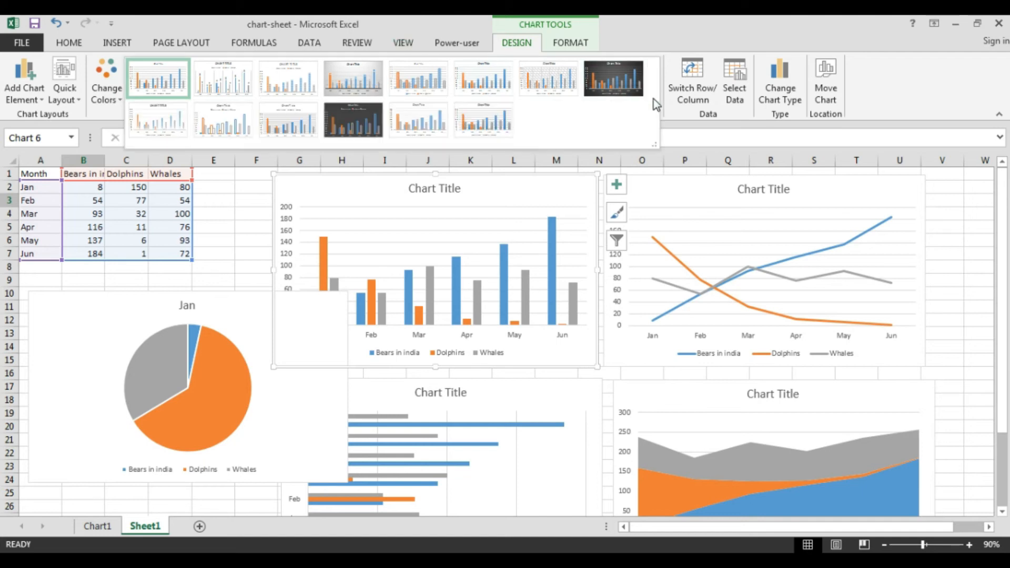
{"action": "left_click", "coordinate": [203, 123]}
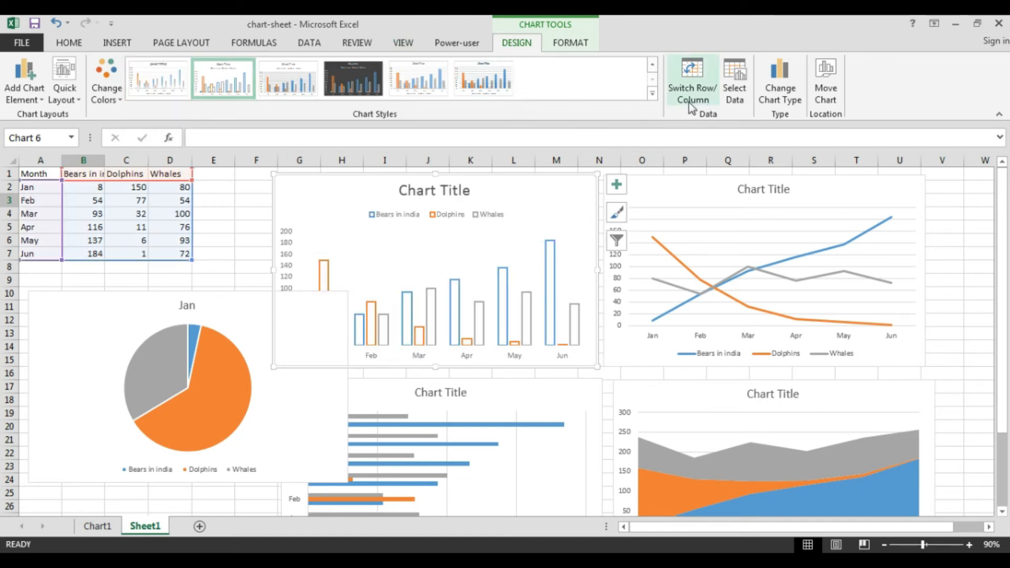
{"action": "left_click", "coordinate": [419, 79]}
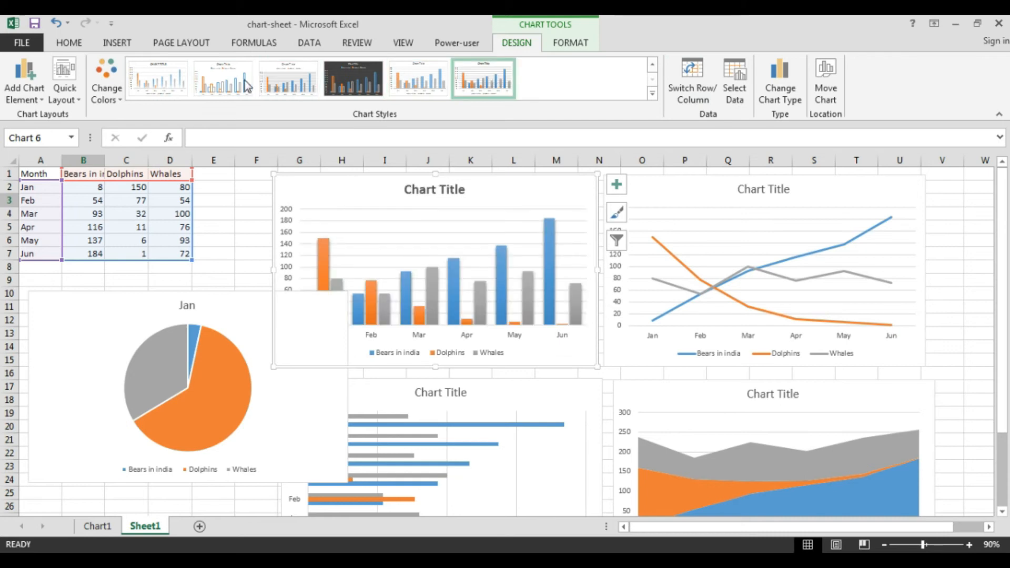
{"action": "left_click", "coordinate": [158, 79]}
Recolor the column chart with the monochromatic gray palette
{"action": "left_click", "coordinate": [120, 99]}
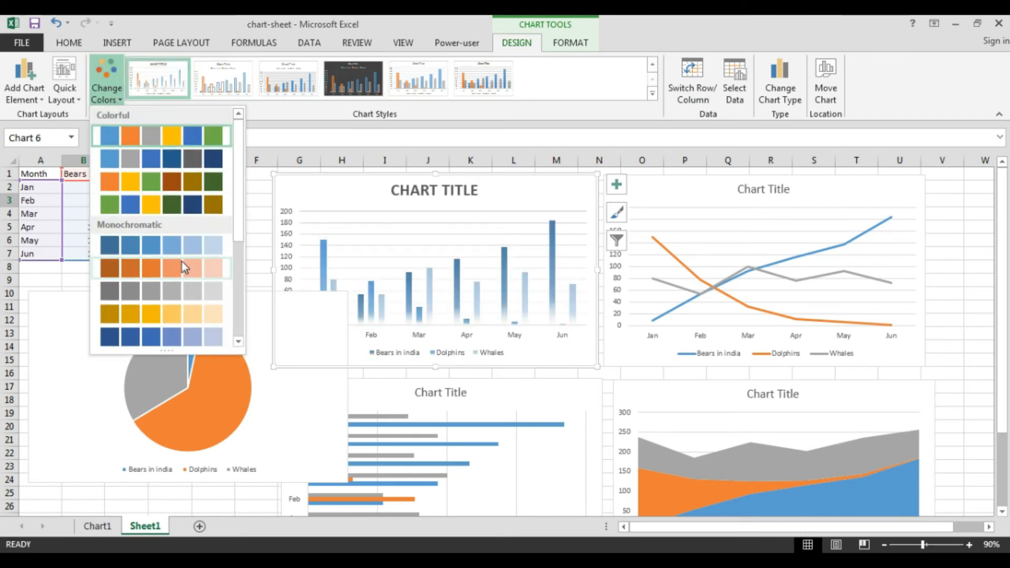
{"action": "left_click", "coordinate": [205, 290]}
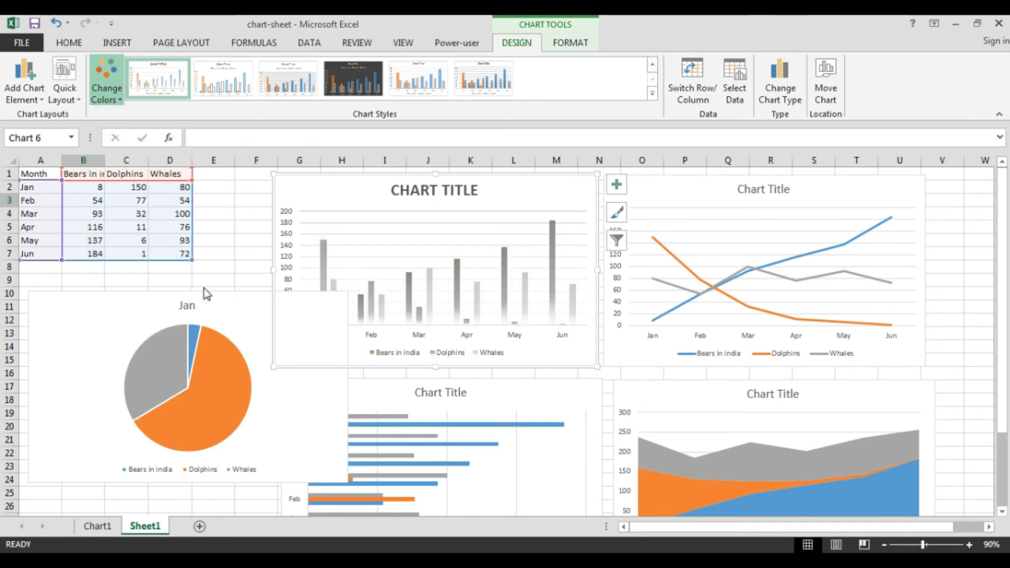
{"action": "left_click", "coordinate": [526, 271]}
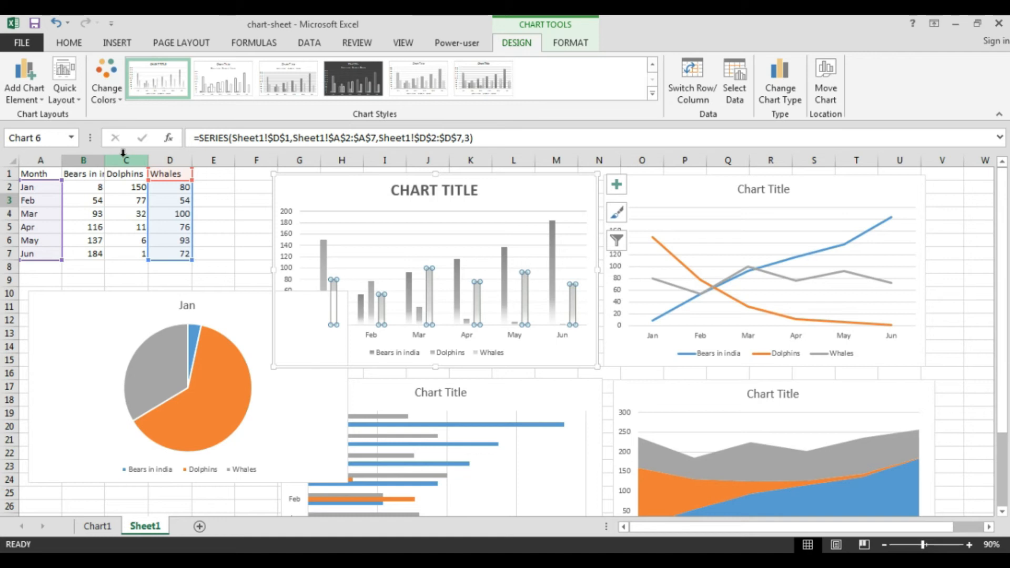
{"action": "left_click", "coordinate": [368, 192]}
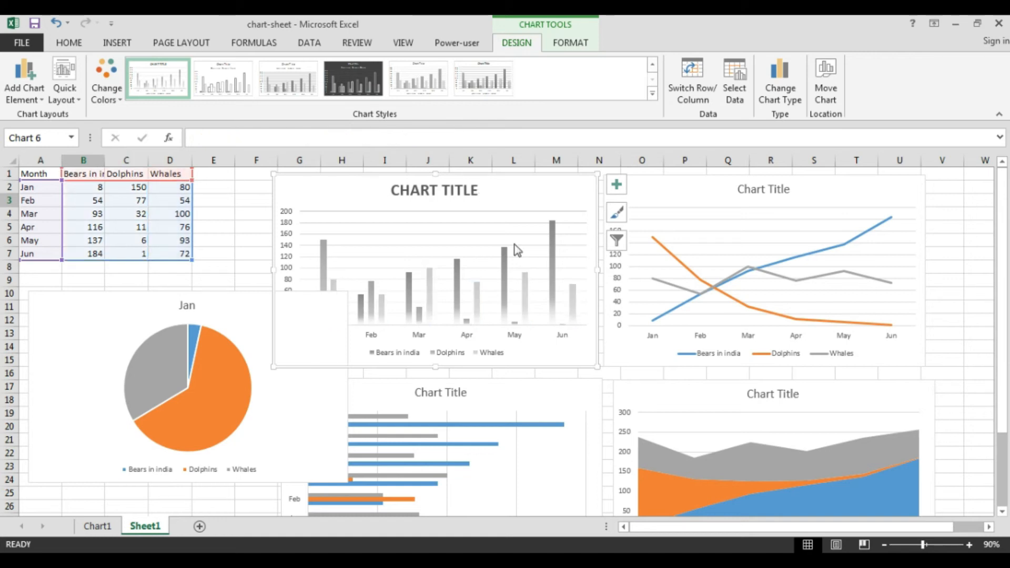
Replace the column chart's title text with EXAMP
{"action": "left_click", "coordinate": [442, 188]}
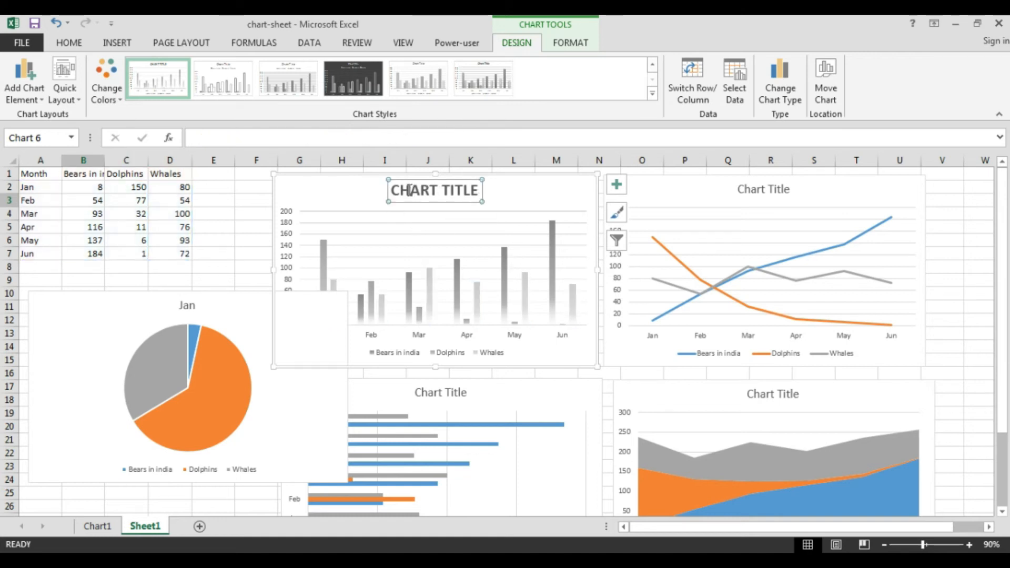
{"action": "double_click", "coordinate": [358, 196]}
{"action": "left_click", "coordinate": [416, 193]}
{"action": "left_click_drag", "start_coordinate": [395, 190], "coordinate": [476, 189]}
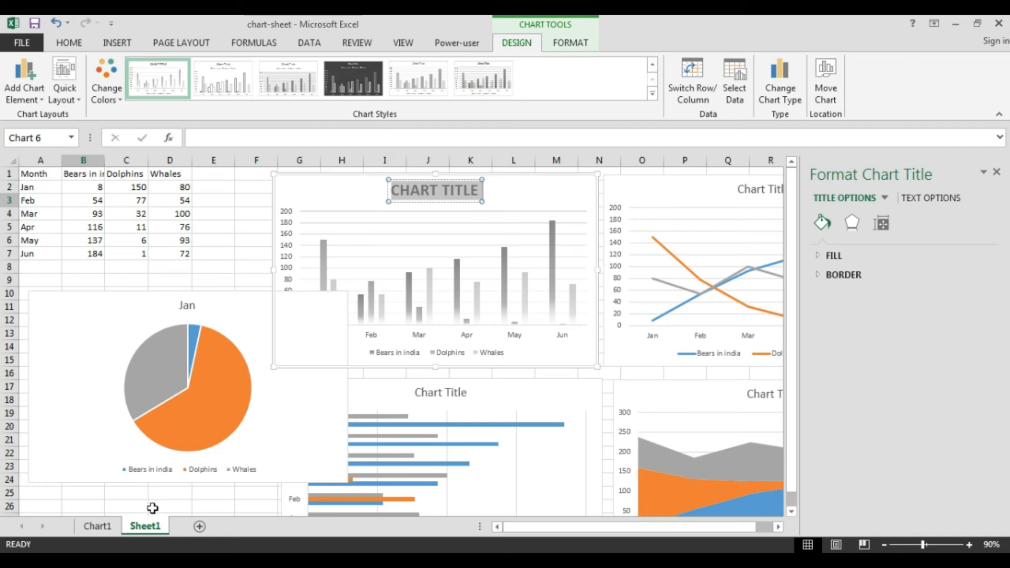
{"action": "type", "text": "EXA"}
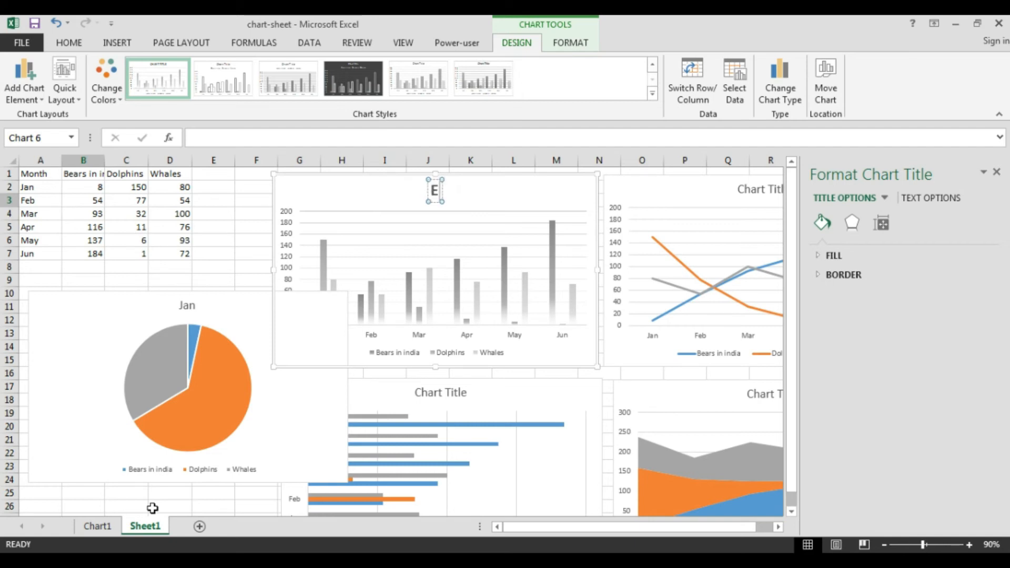
{"action": "type", "text": "MP"}
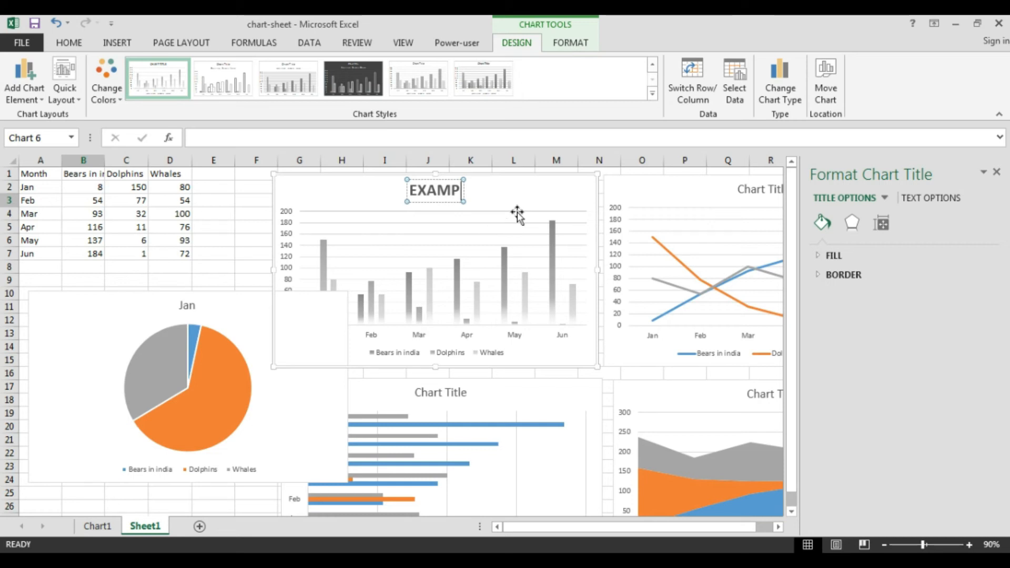
{"action": "left_click", "coordinate": [502, 178]}
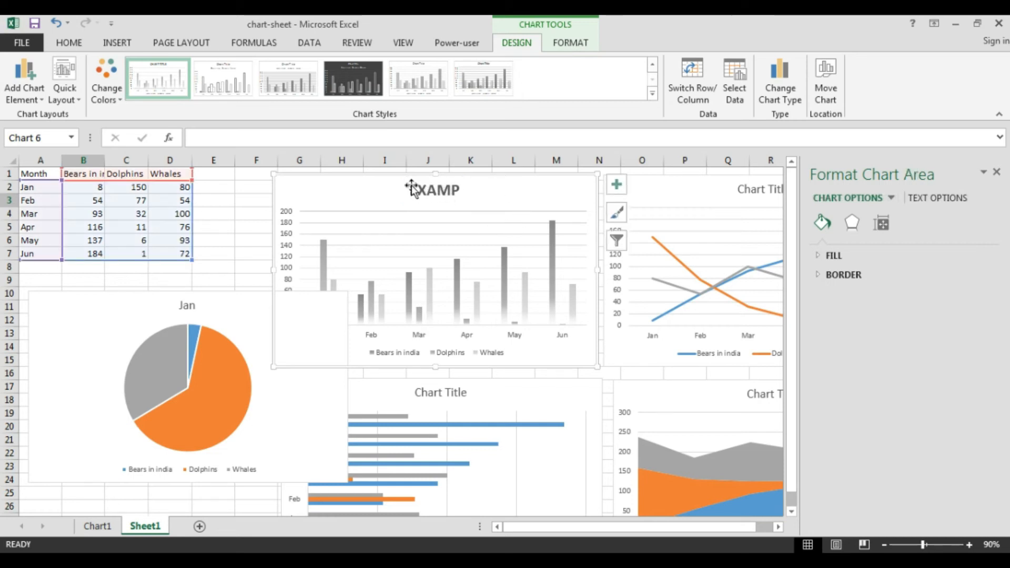
{"action": "left_click", "coordinate": [430, 193]}
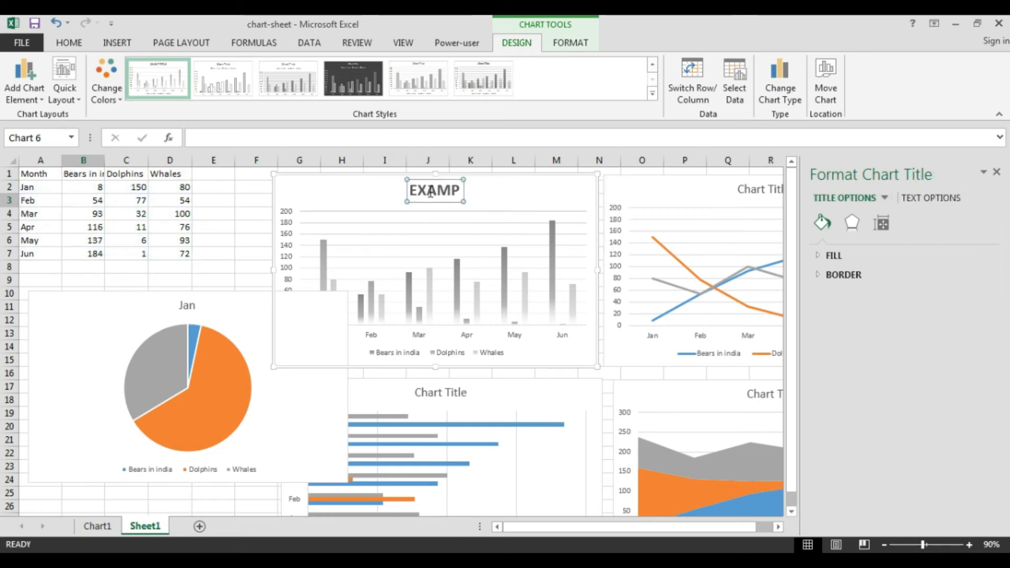
{"action": "double_click", "coordinate": [430, 193]}
{"action": "left_click", "coordinate": [499, 193]}
{"action": "left_click", "coordinate": [434, 189]}
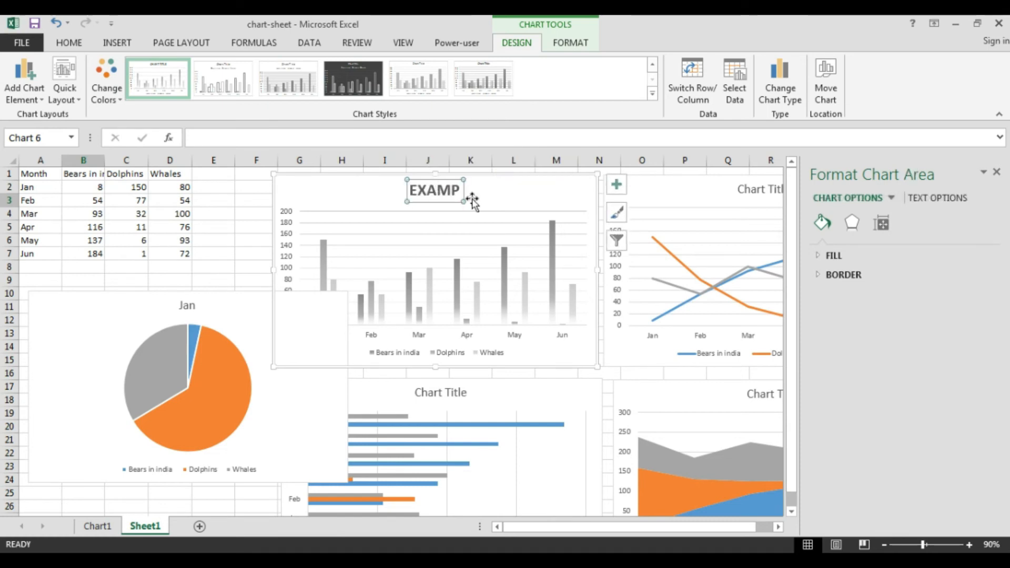
{"action": "left_click", "coordinate": [491, 199]}
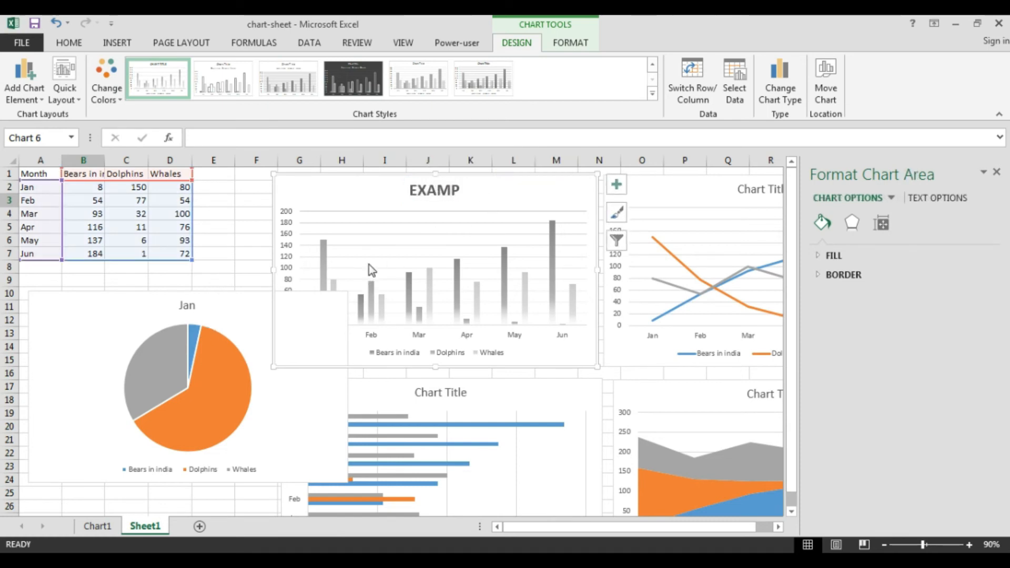
Move the Jan pie chart down and place the EXAMP column chart beside the data table so all its months are uncovered
{"action": "mouse_move", "coordinate": [519, 188]}
{"action": "left_mouse_down"}
{"action": "mouse_move", "coordinate": [591, 185]}
{"action": "mouse_move", "coordinate": [497, 183]}
{"action": "mouse_move", "coordinate": [506, 177]}
{"action": "left_mouse_up"}
{"action": "left_click_drag", "start_coordinate": [235, 306], "coordinate": [236, 459]}
{"action": "left_click_drag", "start_coordinate": [510, 177], "coordinate": [452, 200]}
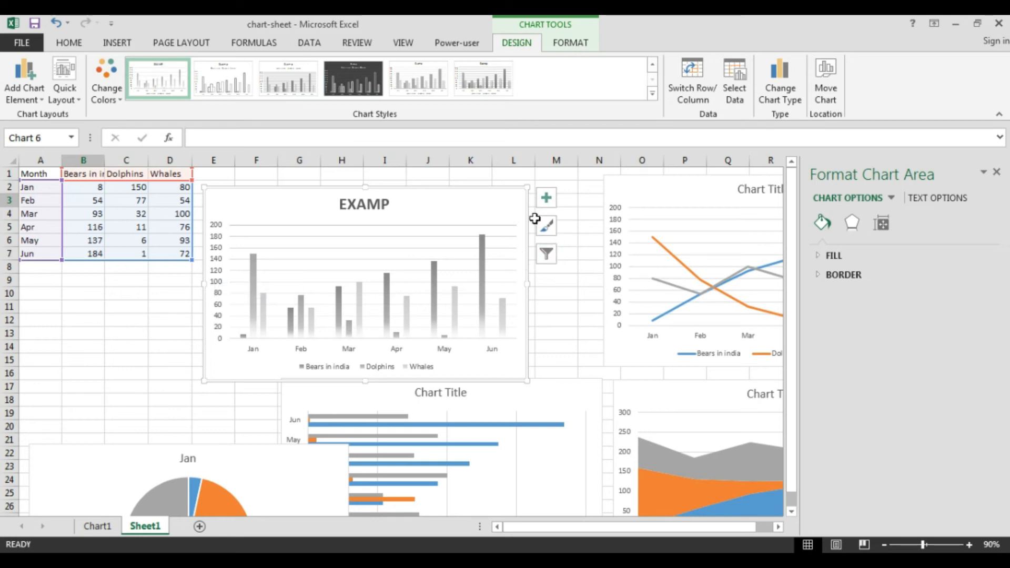
Add axis titles to both axes of the EXAMP column chart
{"action": "left_click", "coordinate": [547, 199]}
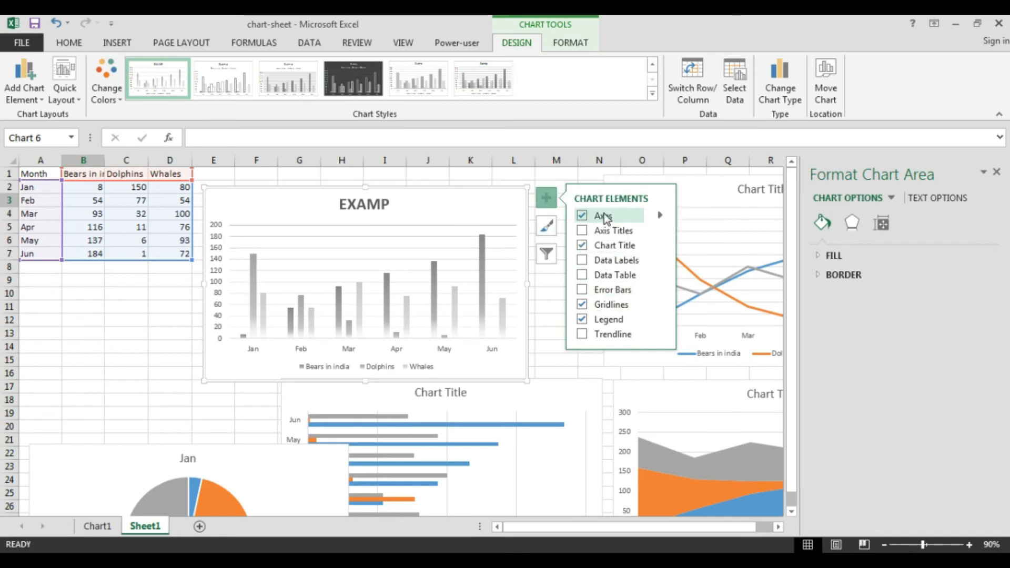
{"action": "left_click", "coordinate": [582, 231]}
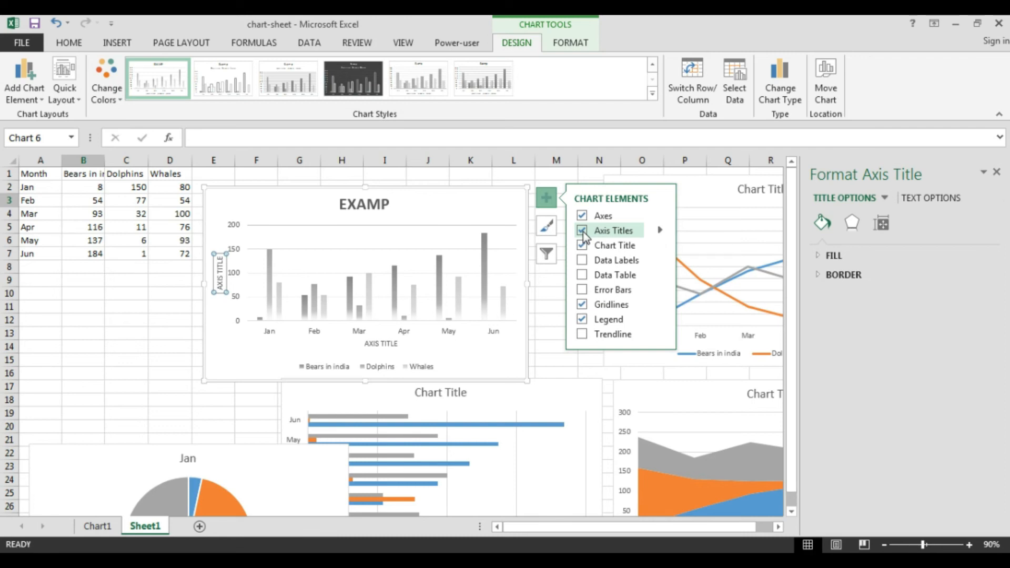
Show data labels and a data table on the EXAMP column chart, and try out error bars
{"action": "left_click", "coordinate": [583, 261]}
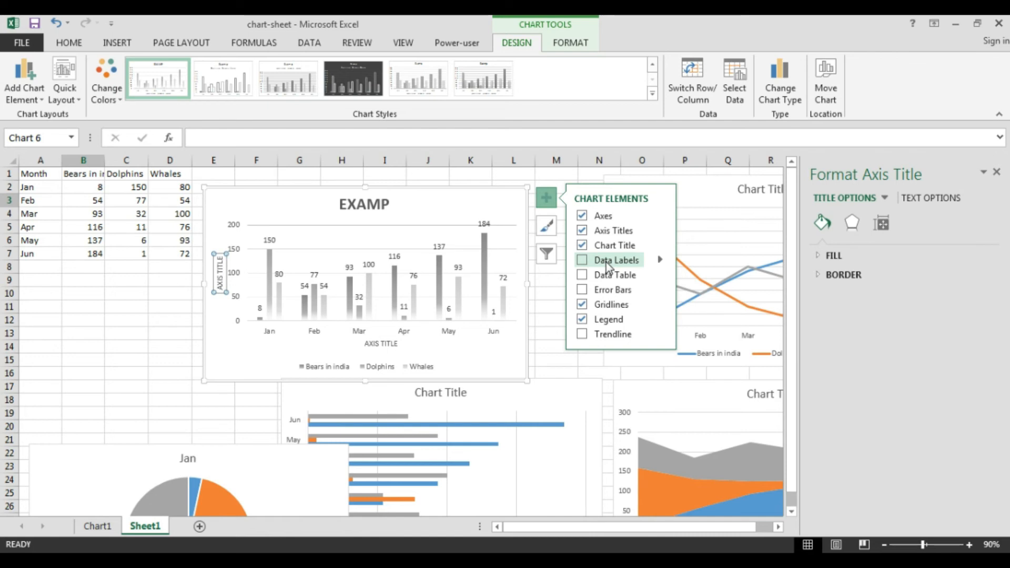
{"action": "left_click", "coordinate": [609, 263]}
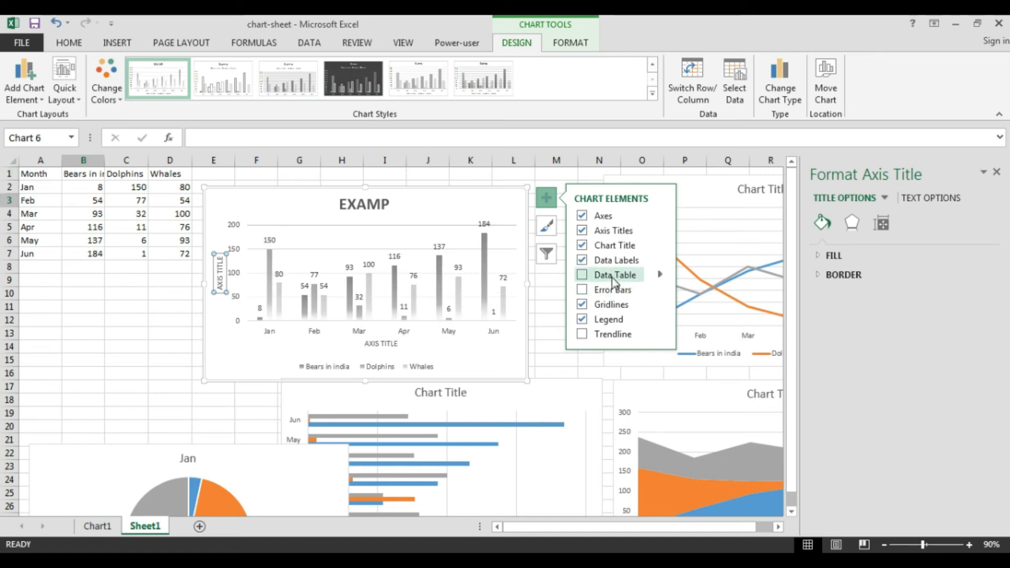
{"action": "left_click", "coordinate": [586, 274]}
{"action": "left_click", "coordinate": [585, 293]}
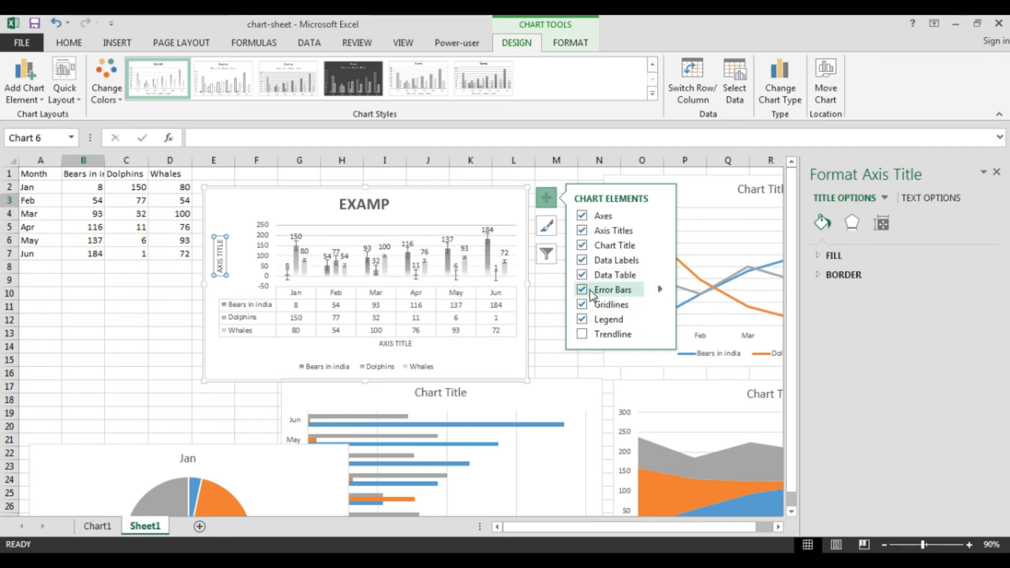
{"action": "left_click", "coordinate": [586, 290]}
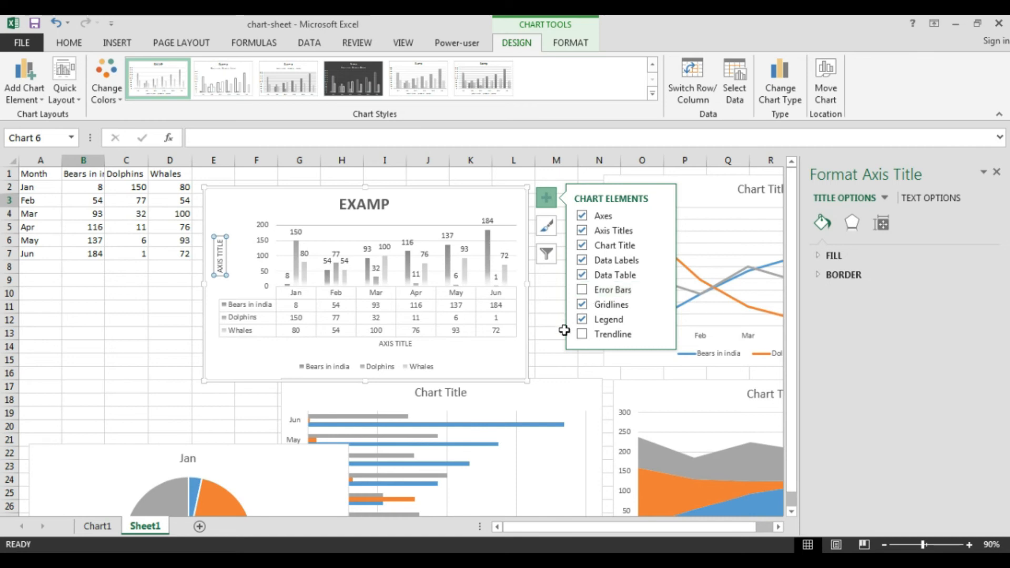
Add a trendline based on the Whales series to the EXAMP column chart
{"action": "left_click", "coordinate": [582, 336]}
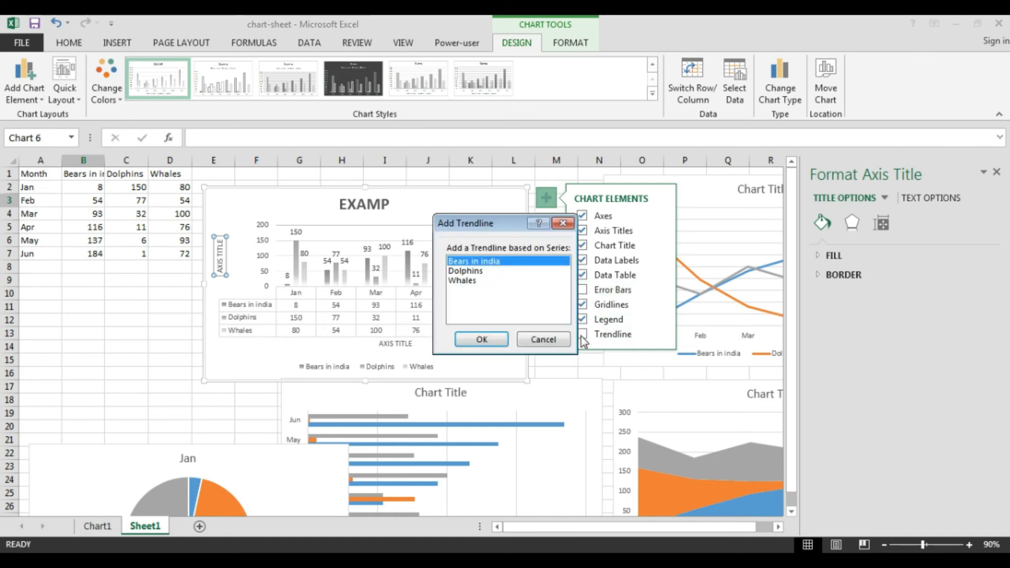
{"action": "left_click", "coordinate": [470, 281]}
{"action": "left_click", "coordinate": [483, 340]}
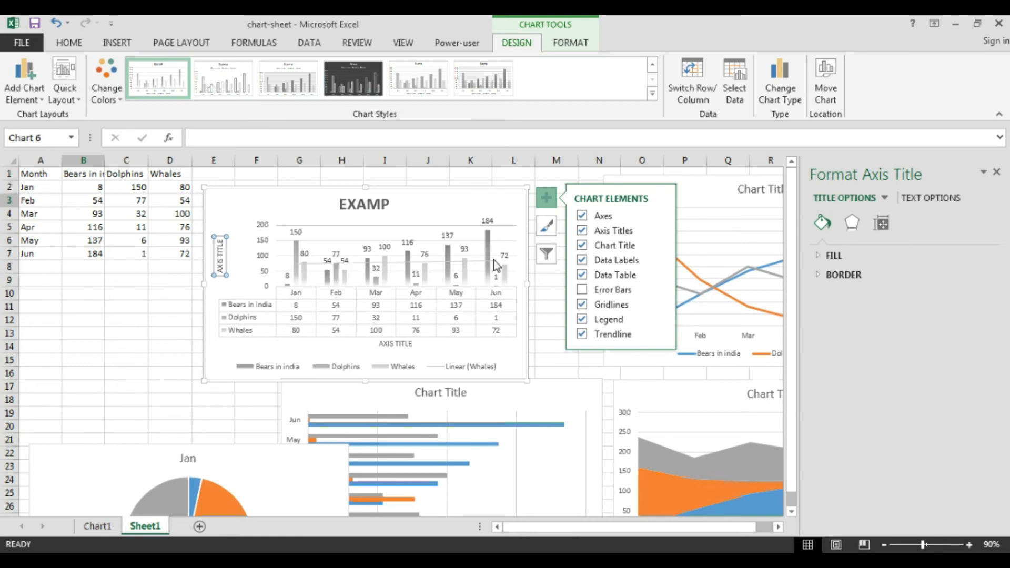
Remove the Whales trendline and add it again for the same series
{"action": "left_click", "coordinate": [645, 336]}
{"action": "left_click", "coordinate": [619, 334]}
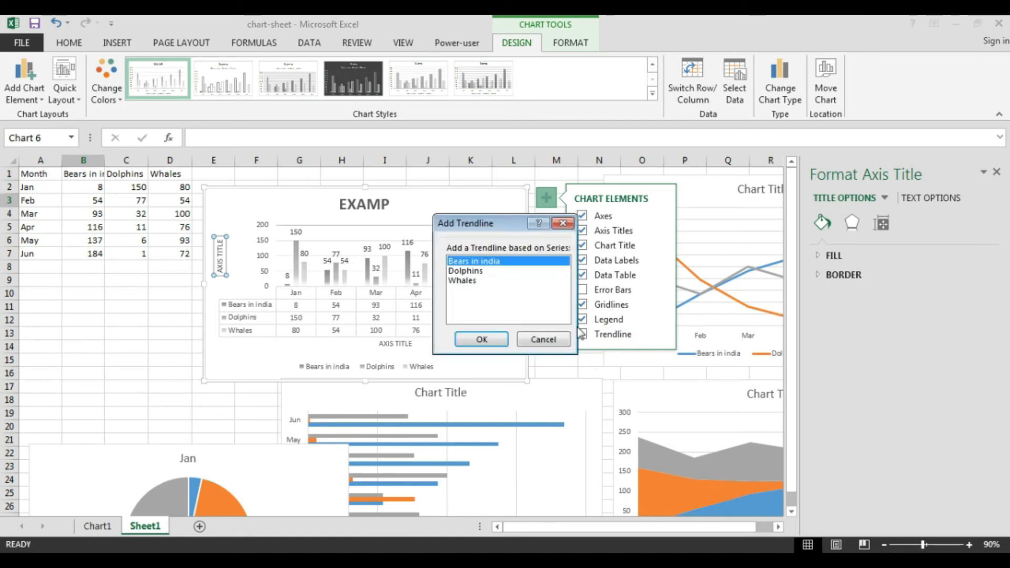
{"action": "left_click", "coordinate": [468, 280]}
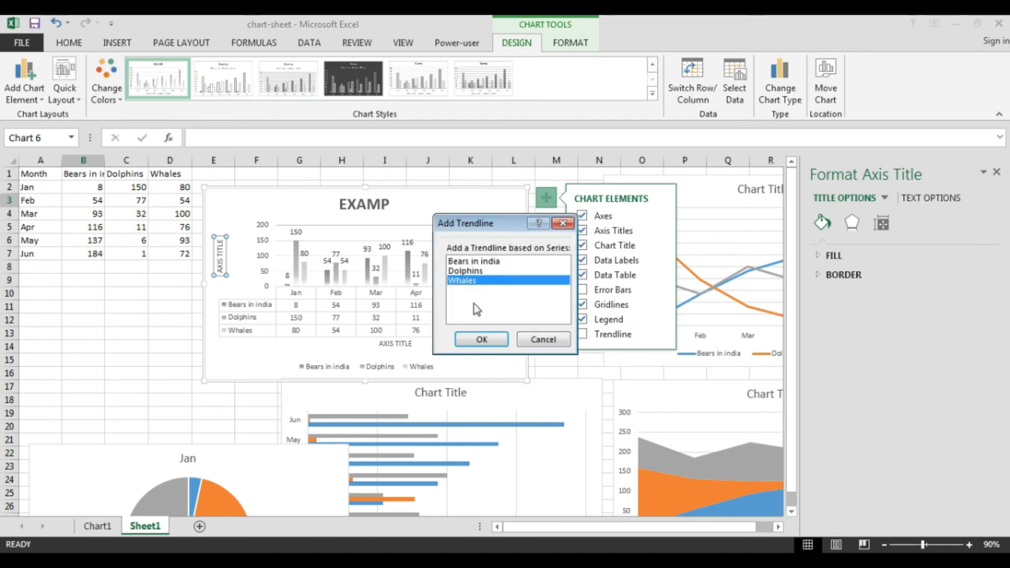
{"action": "left_click", "coordinate": [484, 339]}
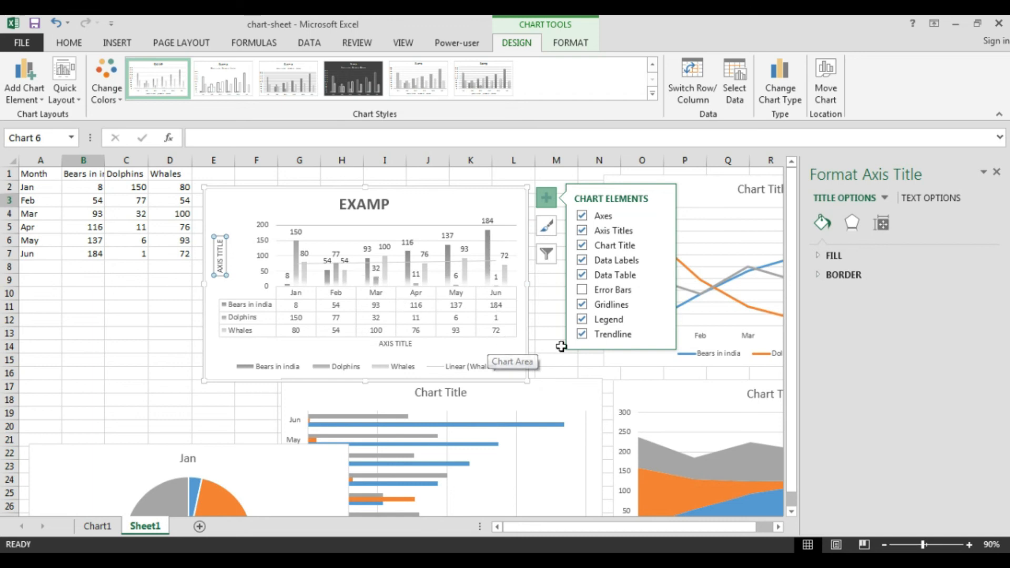
{"action": "left_click", "coordinate": [659, 335]}
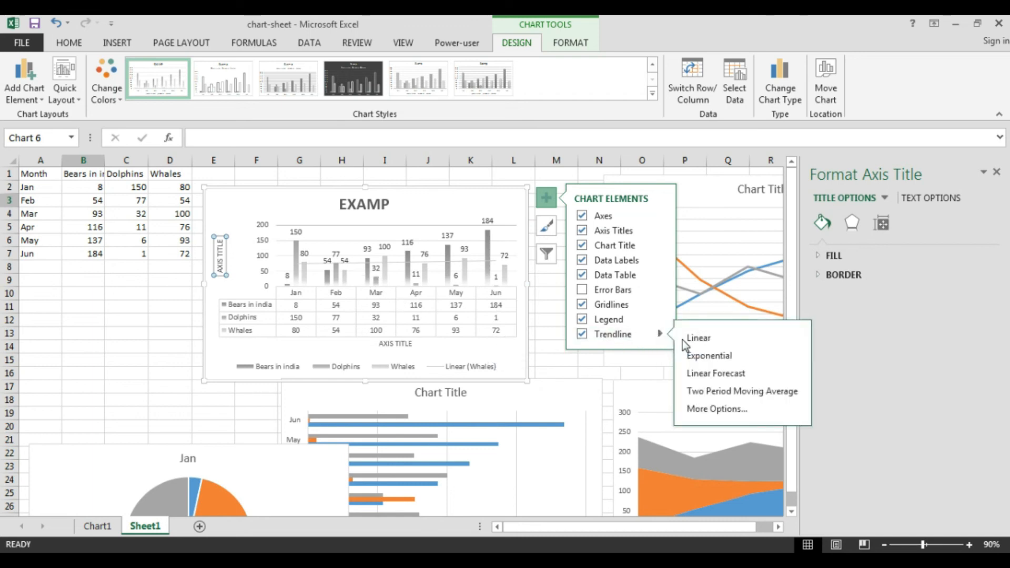
{"action": "left_click", "coordinate": [601, 333]}
{"action": "left_click", "coordinate": [601, 333]}
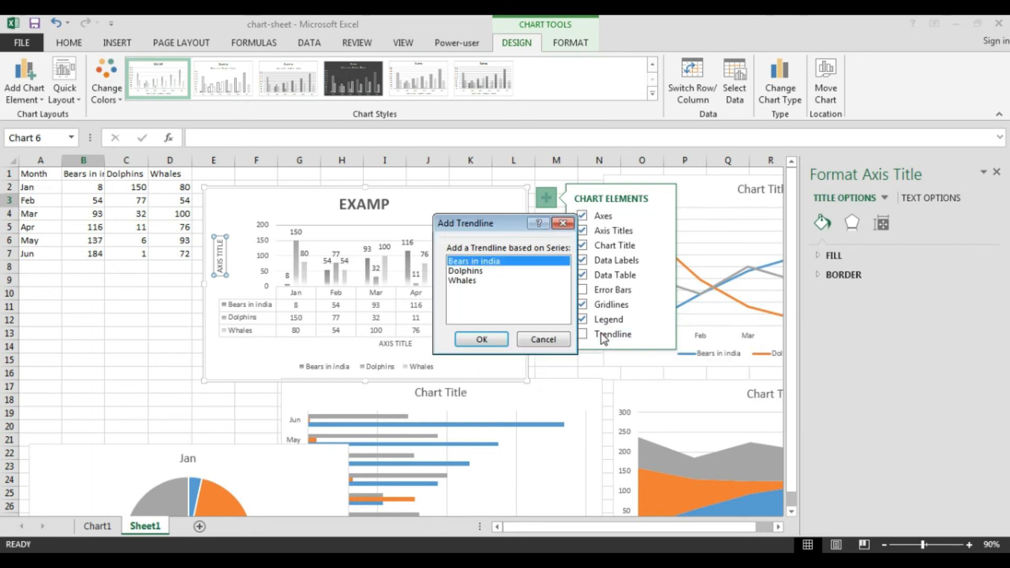
{"action": "left_click", "coordinate": [470, 281]}
{"action": "left_click", "coordinate": [481, 340]}
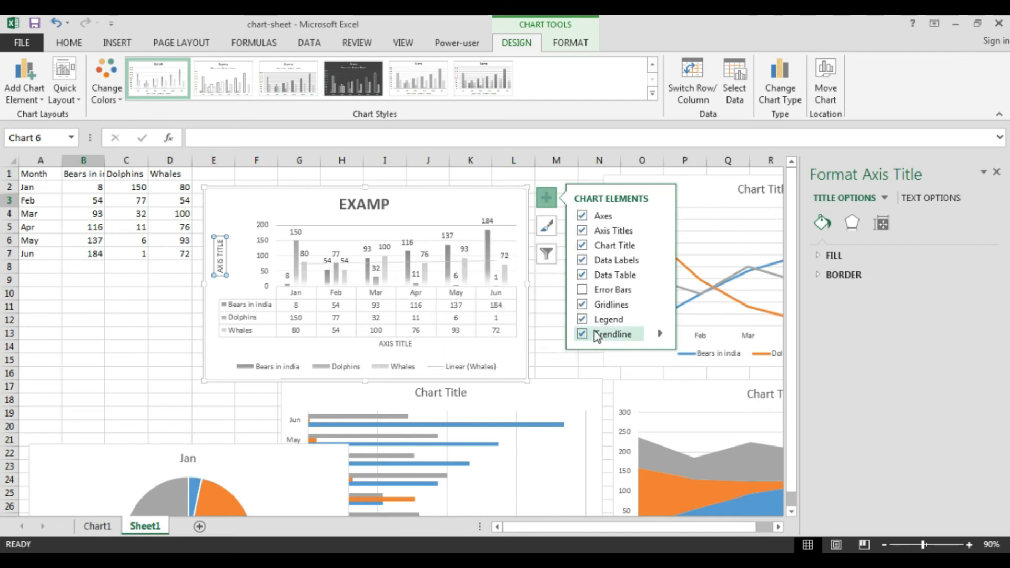
Add an exponential trendline based on the Dolphins series to the EXAMP chart
{"action": "left_click", "coordinate": [658, 337]}
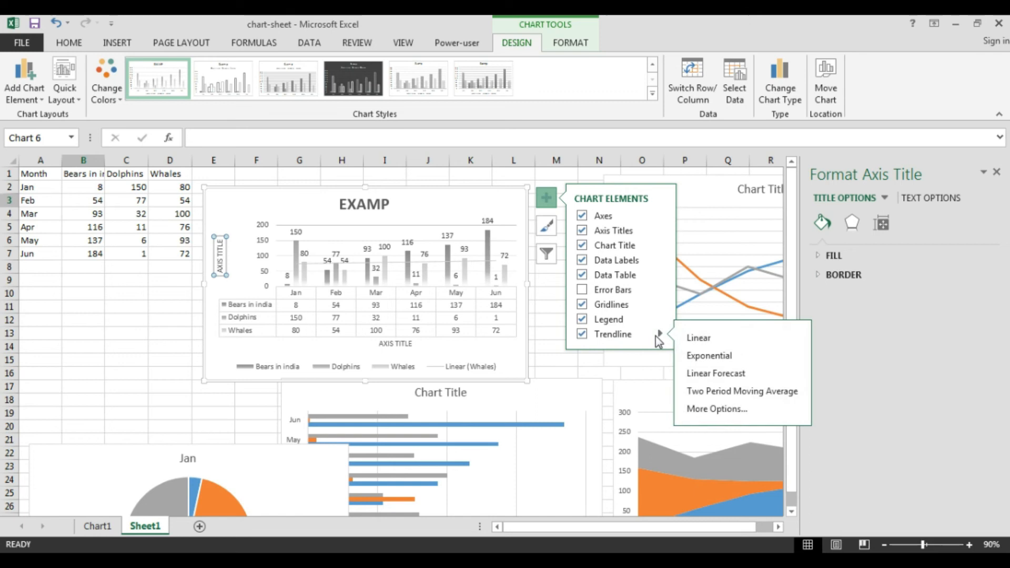
{"action": "left_click", "coordinate": [701, 355]}
{"action": "left_click", "coordinate": [465, 271]}
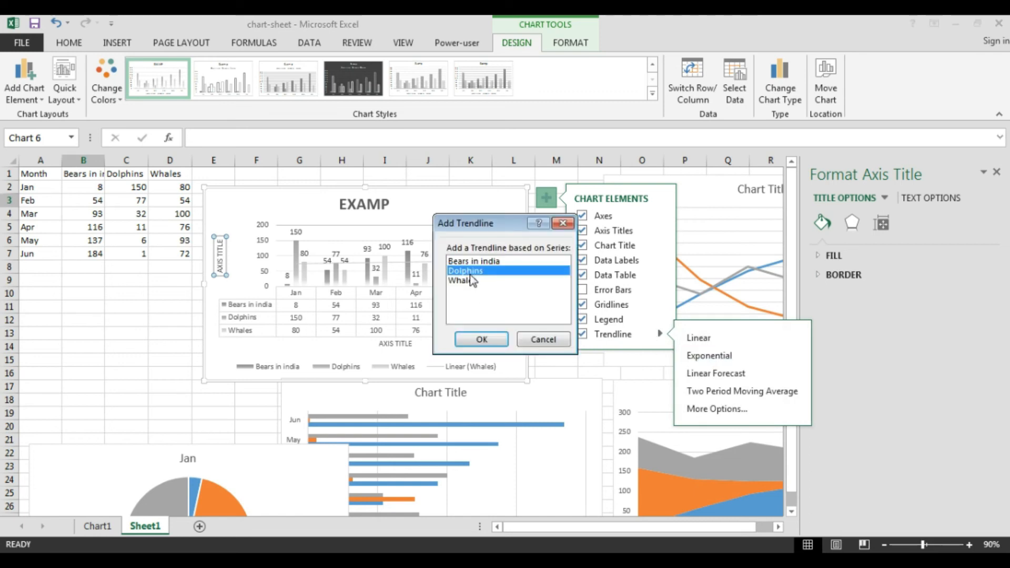
{"action": "left_click", "coordinate": [479, 339]}
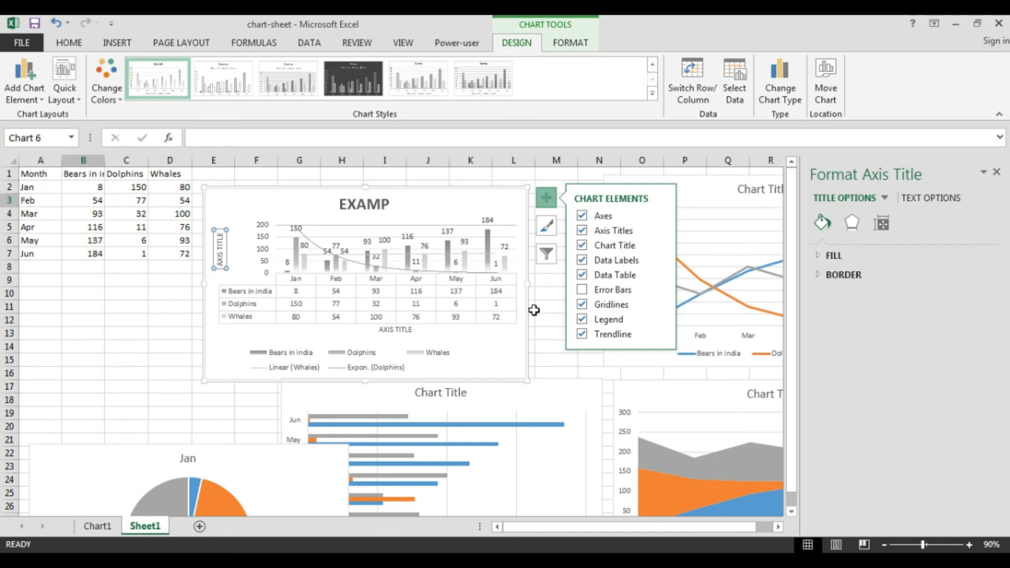
Browse the chart styles offered for the EXAMP chart
{"action": "left_click", "coordinate": [543, 241]}
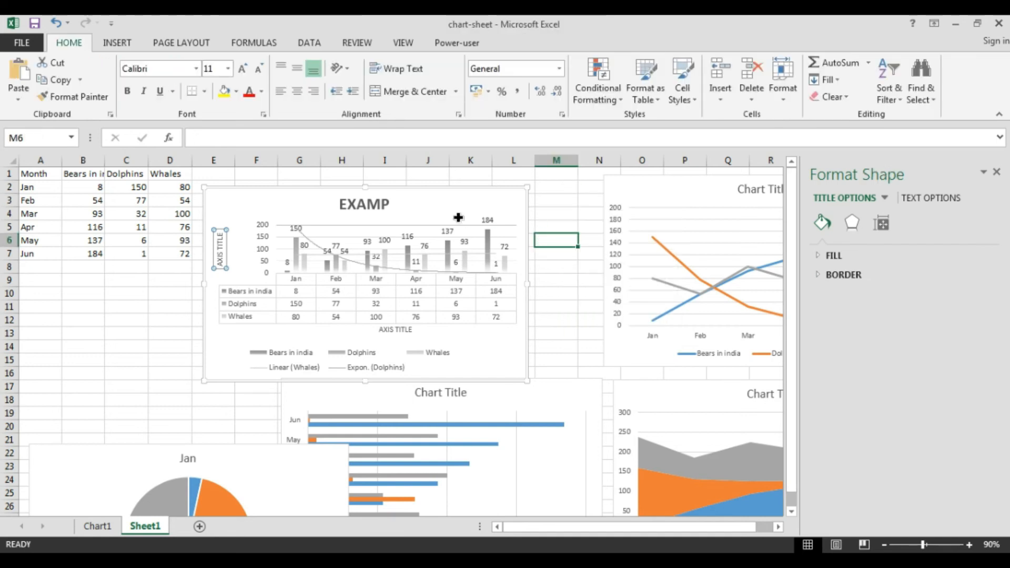
{"action": "left_click", "coordinate": [505, 206]}
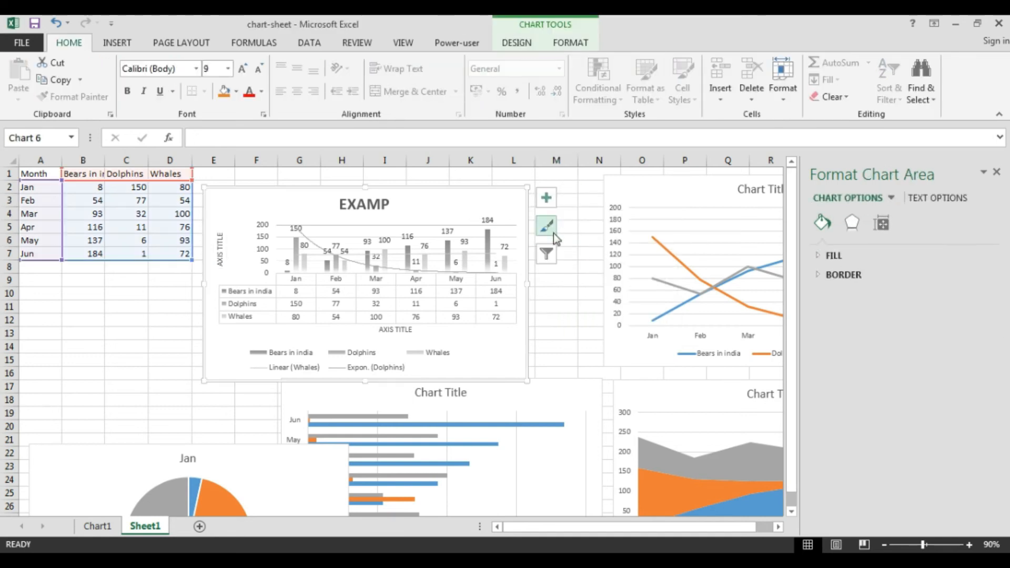
{"action": "left_click", "coordinate": [549, 226]}
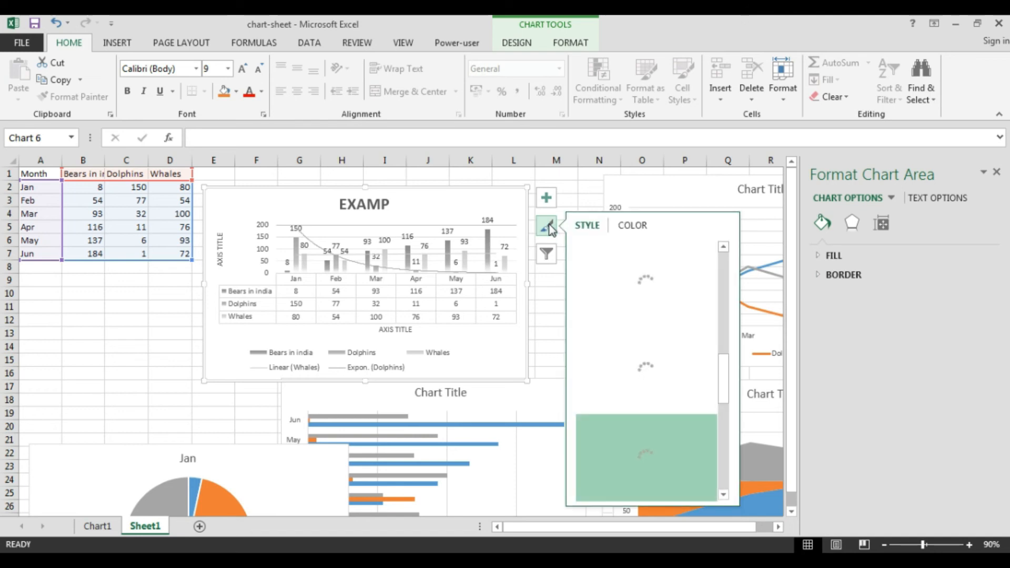
{"action": "scroll", "coordinate": [694, 358], "scroll_direction": "down", "scroll_amount": 3}
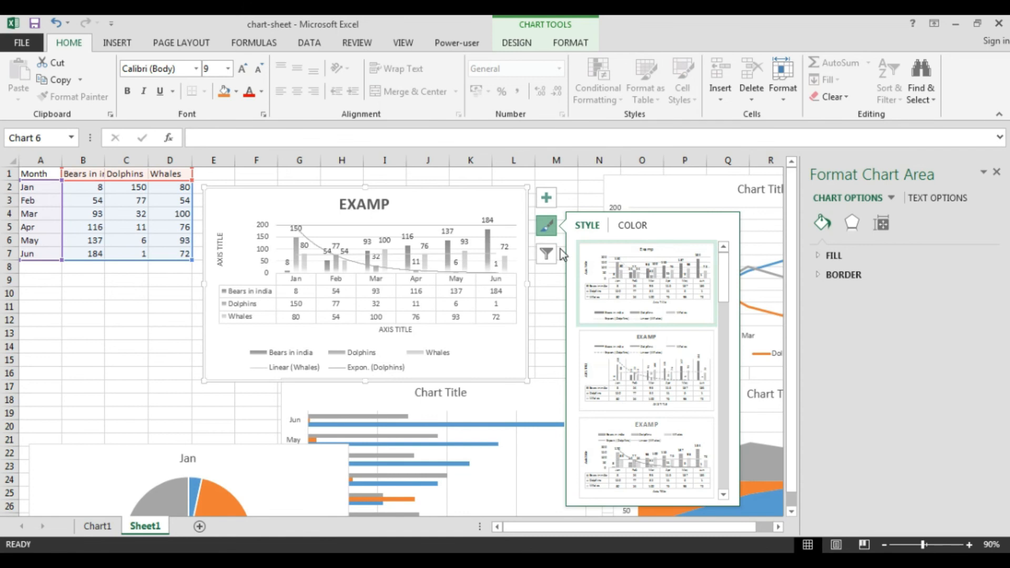
Toggle the Feb to Jun categories off and on in the EXAMP chart's filters, and view the series and category name options
{"action": "left_click", "coordinate": [548, 254]}
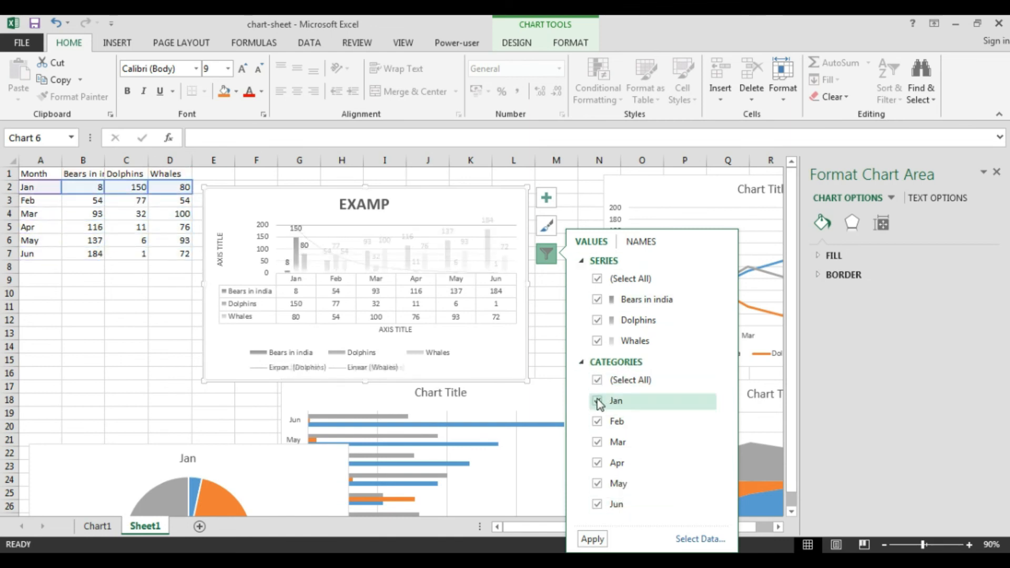
{"action": "left_click", "coordinate": [598, 422]}
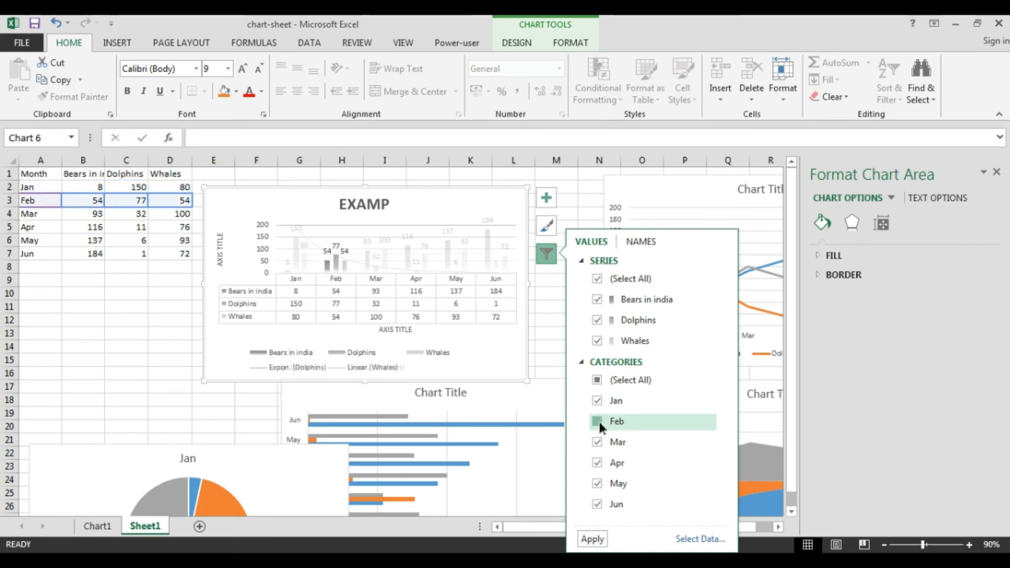
{"action": "left_click", "coordinate": [599, 422]}
{"action": "left_click", "coordinate": [597, 444]}
{"action": "left_click", "coordinate": [597, 445]}
{"action": "left_click", "coordinate": [597, 464]}
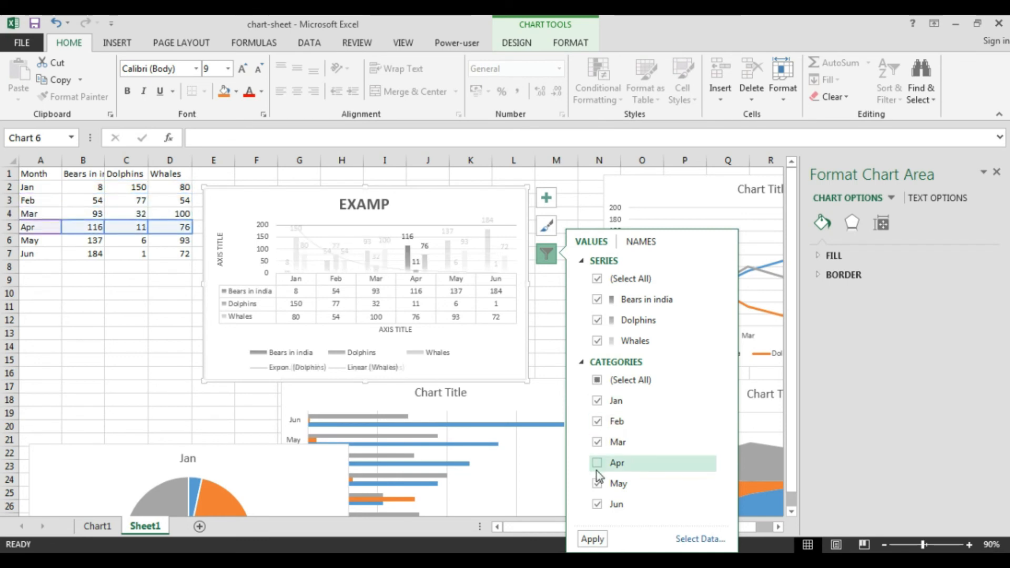
{"action": "left_click", "coordinate": [597, 464]}
{"action": "left_click", "coordinate": [597, 485]}
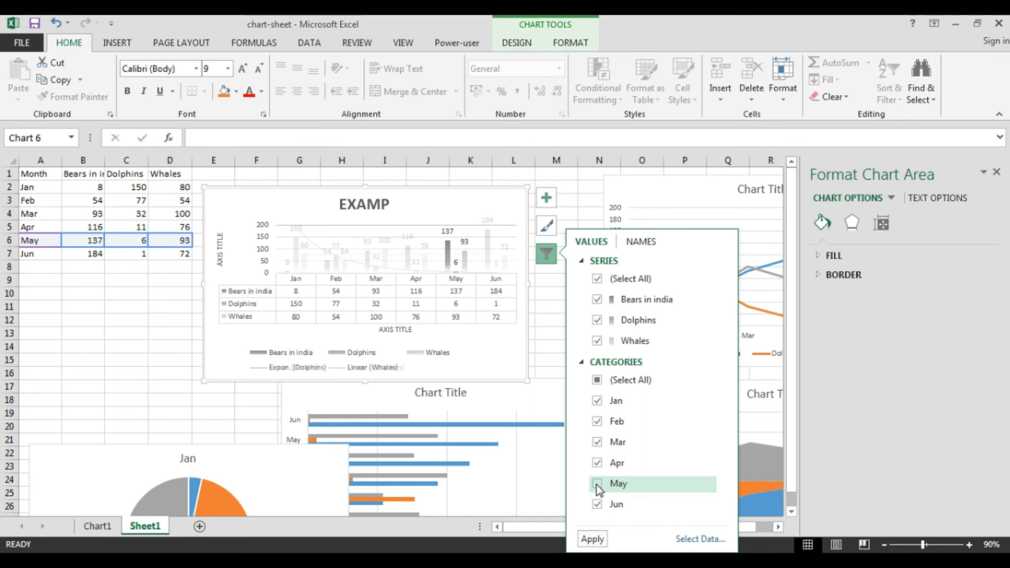
{"action": "left_click", "coordinate": [597, 484]}
{"action": "left_click", "coordinate": [598, 505]}
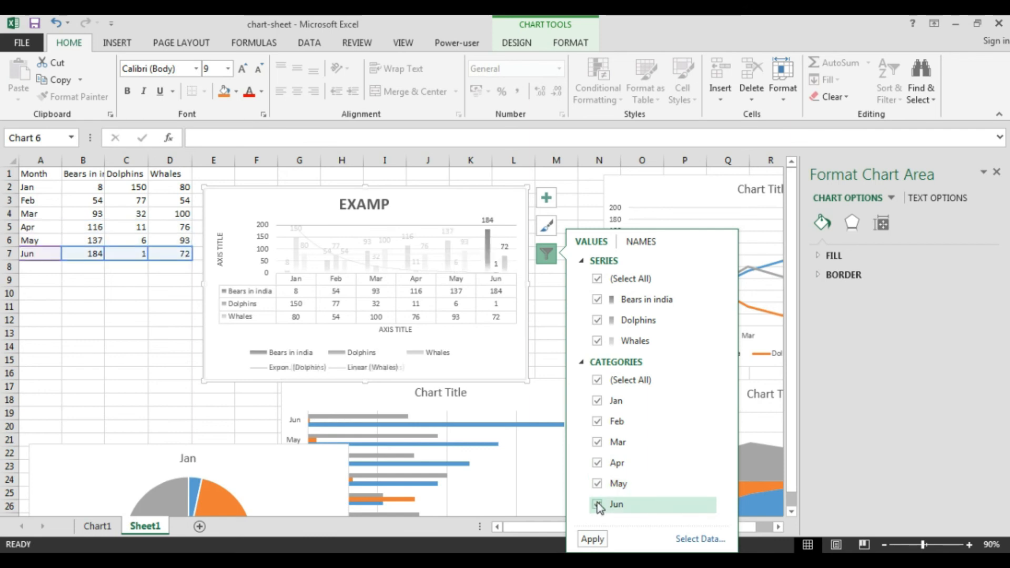
{"action": "left_click", "coordinate": [597, 505]}
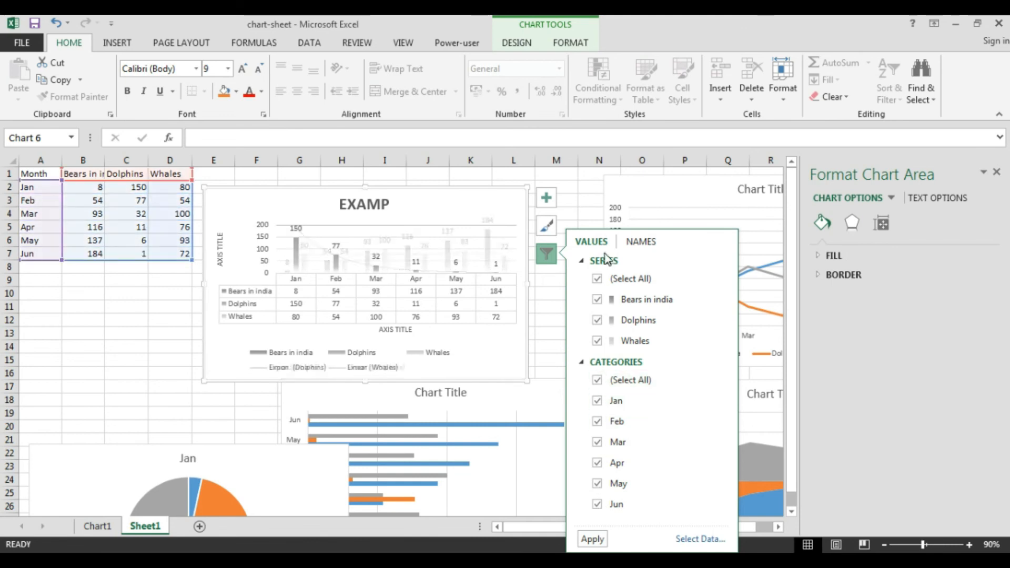
{"action": "left_click", "coordinate": [641, 242]}
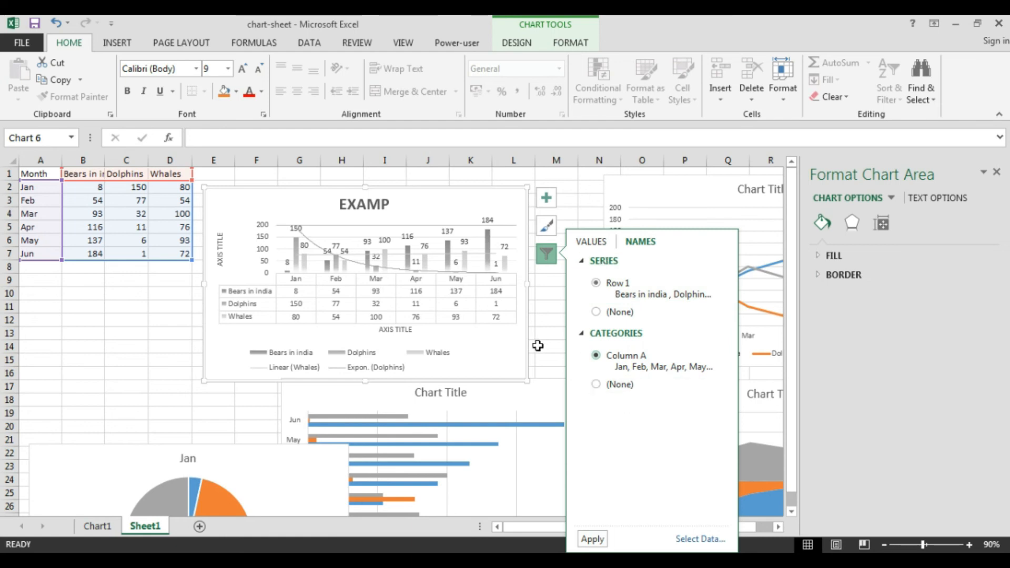
{"action": "left_click", "coordinate": [475, 366]}
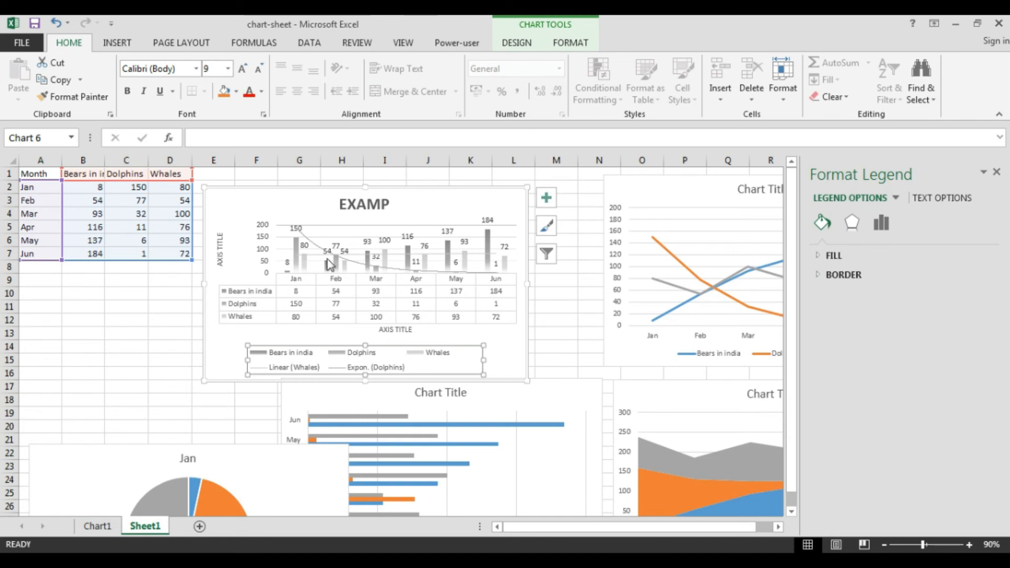
Move the EXAMP chart slightly up and away from the data table, and mark the empty cells A8:D8 below the data
{"action": "left_click_drag", "start_coordinate": [313, 210], "coordinate": [353, 193]}
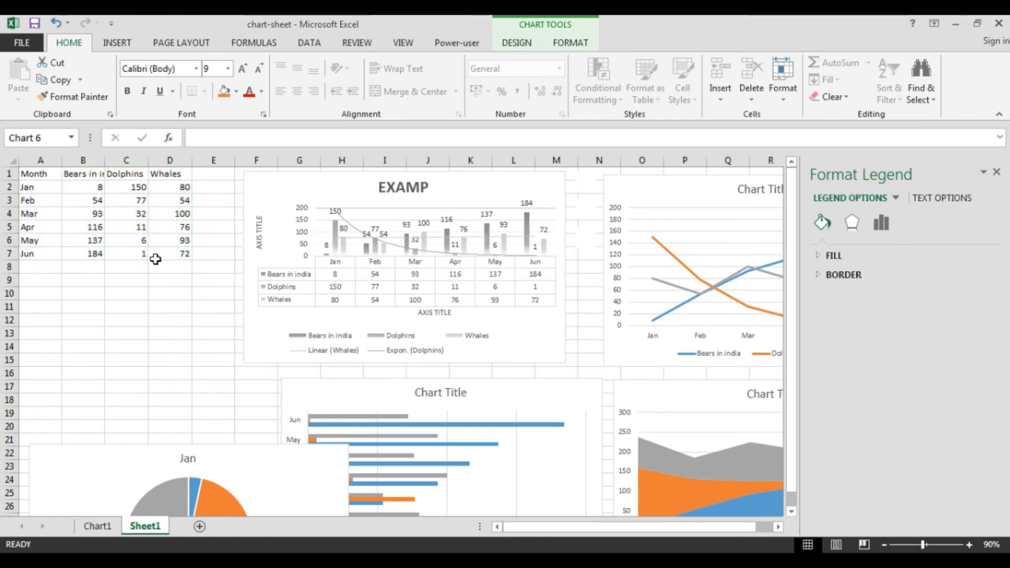
{"action": "left_click", "coordinate": [43, 266]}
{"action": "left_click_drag", "start_coordinate": [43, 266], "coordinate": [178, 268]}
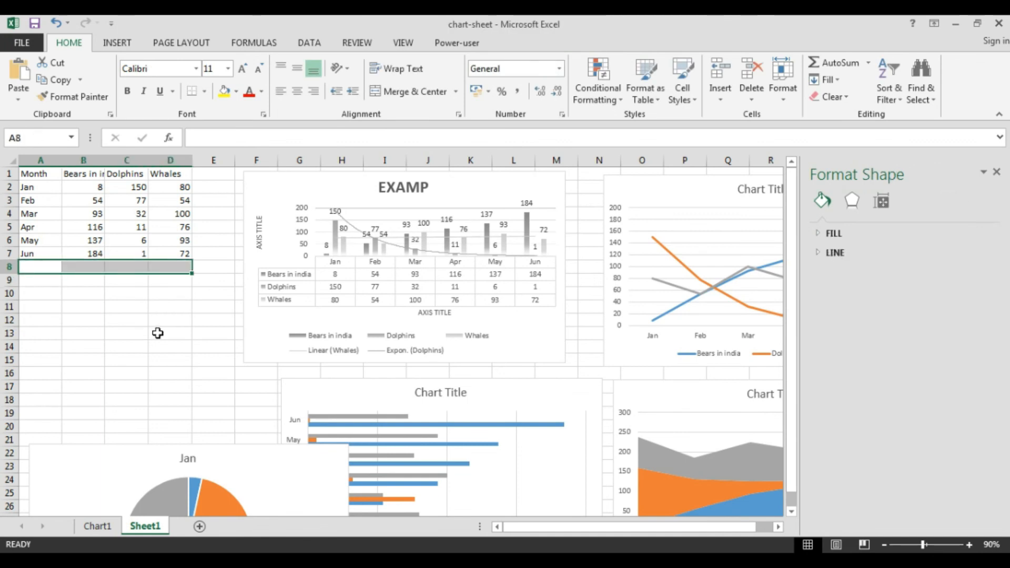
{"action": "left_click", "coordinate": [157, 333]}
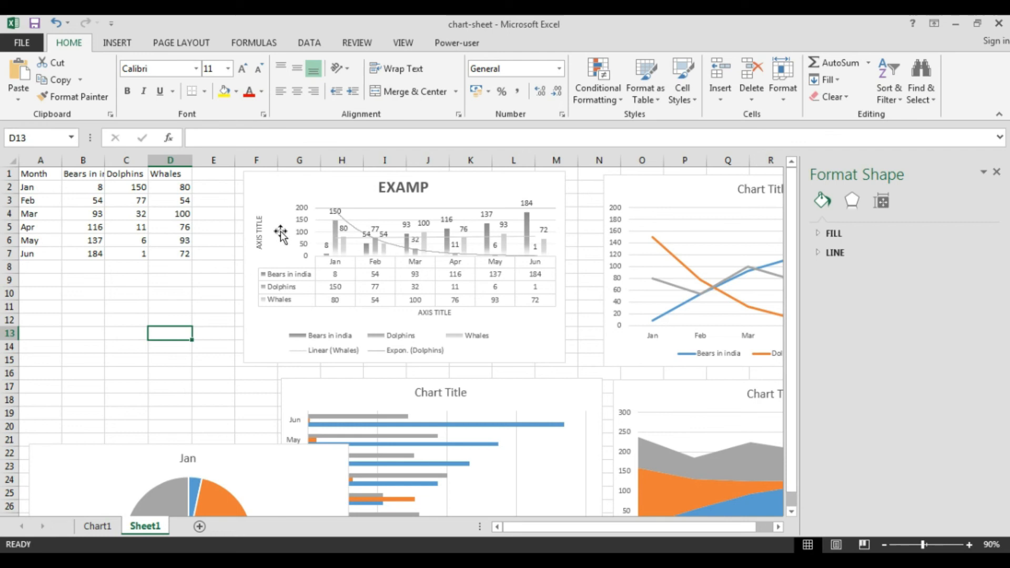
Extend the EXAMP chart's source range down to row 9 and autofill the Jun row A7:D7 into row 8 as Jul
{"action": "left_click", "coordinate": [281, 213]}
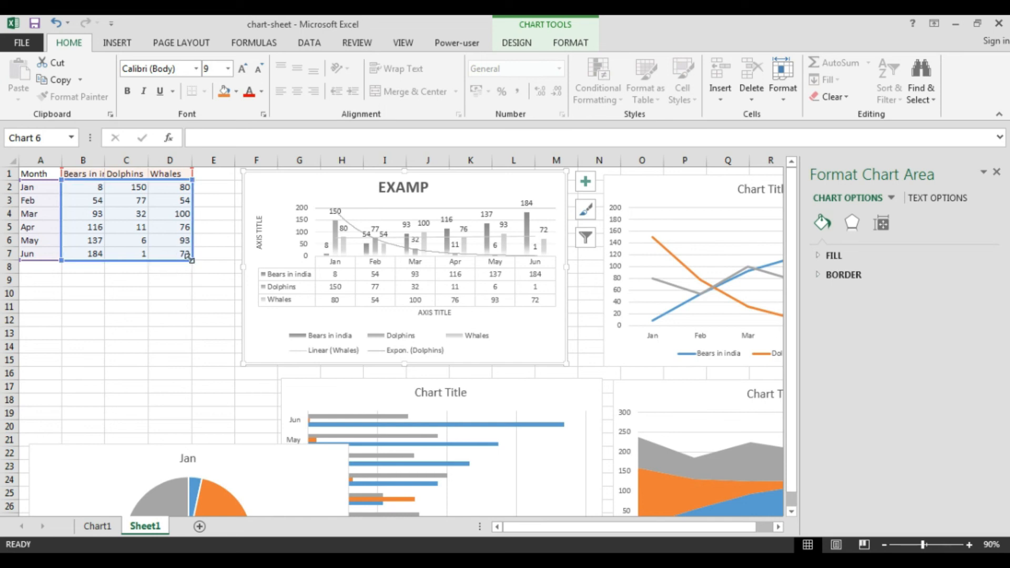
{"action": "left_click_drag", "start_coordinate": [189, 257], "coordinate": [190, 288]}
{"action": "left_click", "coordinate": [170, 326]}
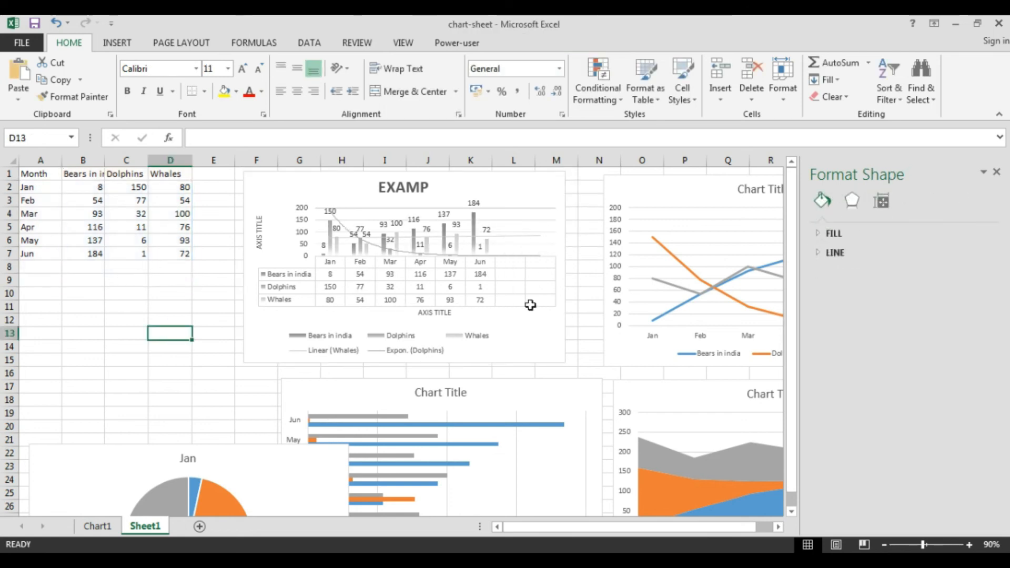
{"action": "left_click_drag", "start_coordinate": [50, 256], "coordinate": [202, 270]}
{"action": "left_click", "coordinate": [169, 306]}
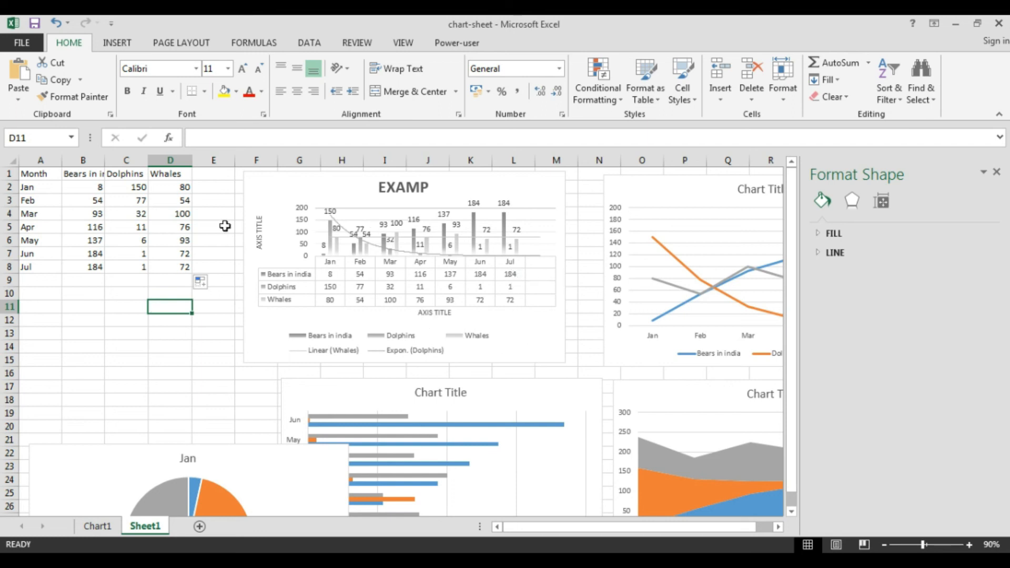
Try switching rows and columns in the EXAMP chart's data source settings, and discard the changes
{"action": "left_click", "coordinate": [279, 212]}
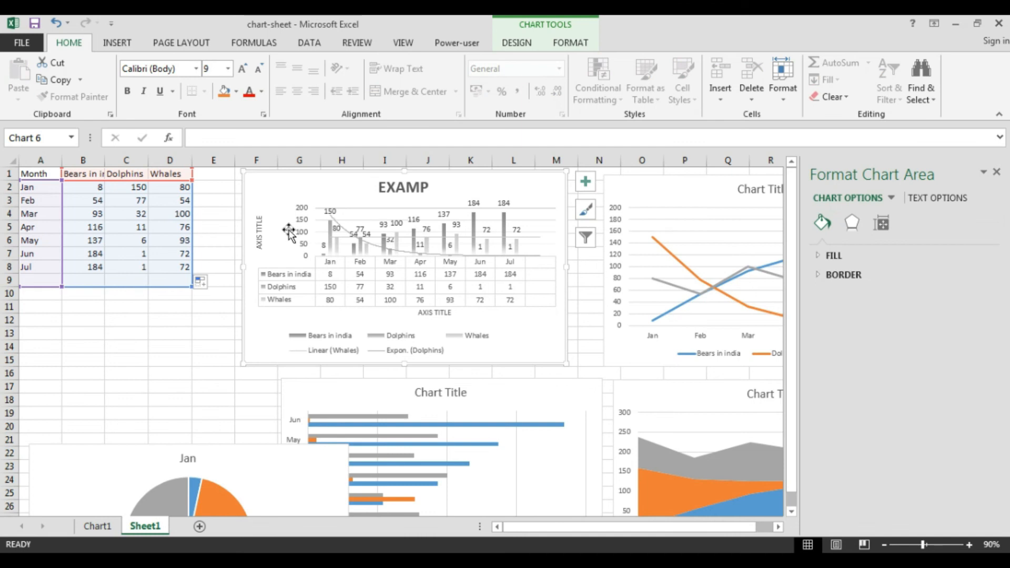
{"action": "right_click", "coordinate": [288, 233]}
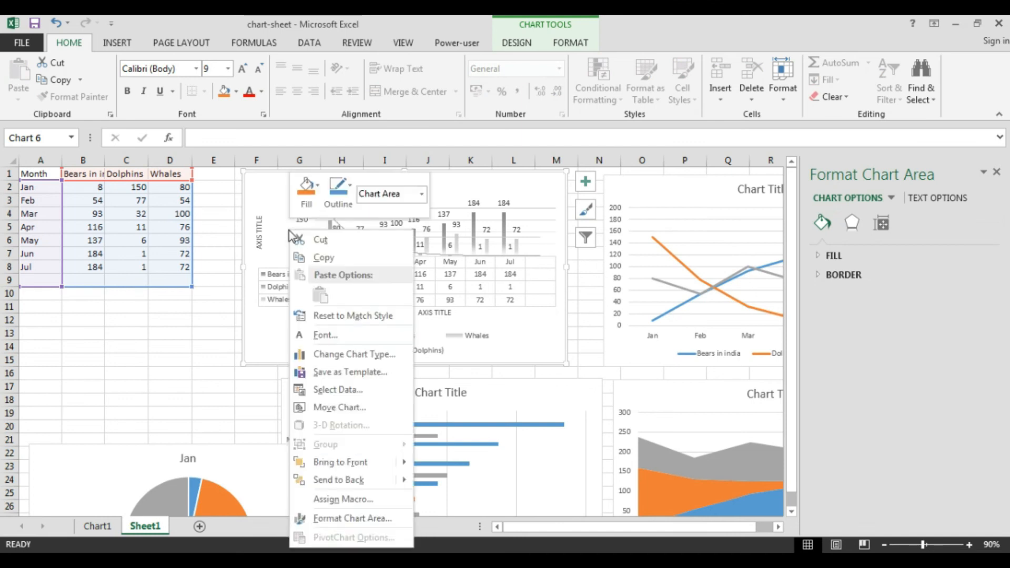
{"action": "left_click", "coordinate": [278, 213]}
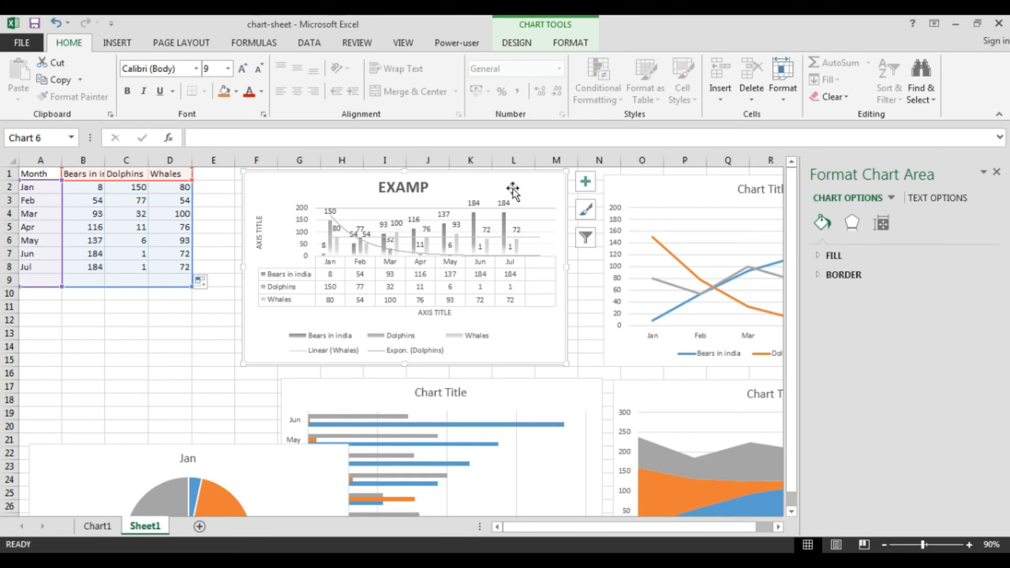
{"action": "right_click", "coordinate": [280, 202]}
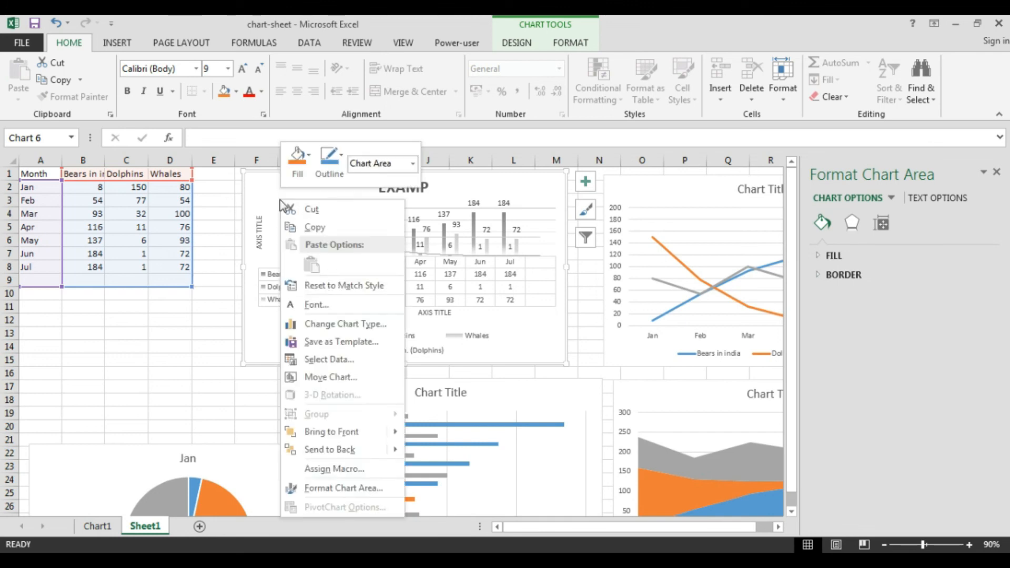
{"action": "left_click", "coordinate": [315, 359]}
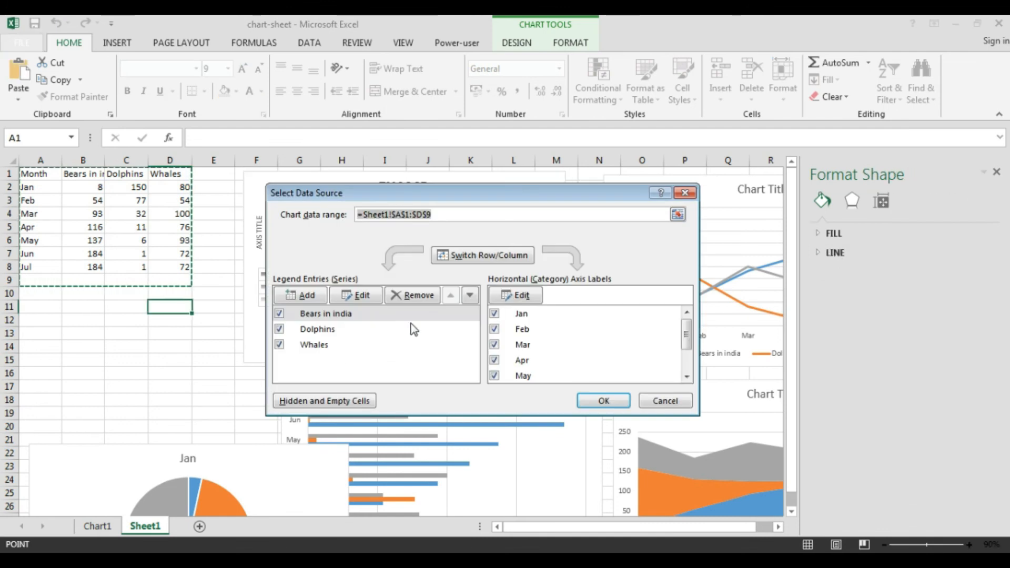
{"action": "left_click_drag", "start_coordinate": [504, 206], "coordinate": [501, 316]}
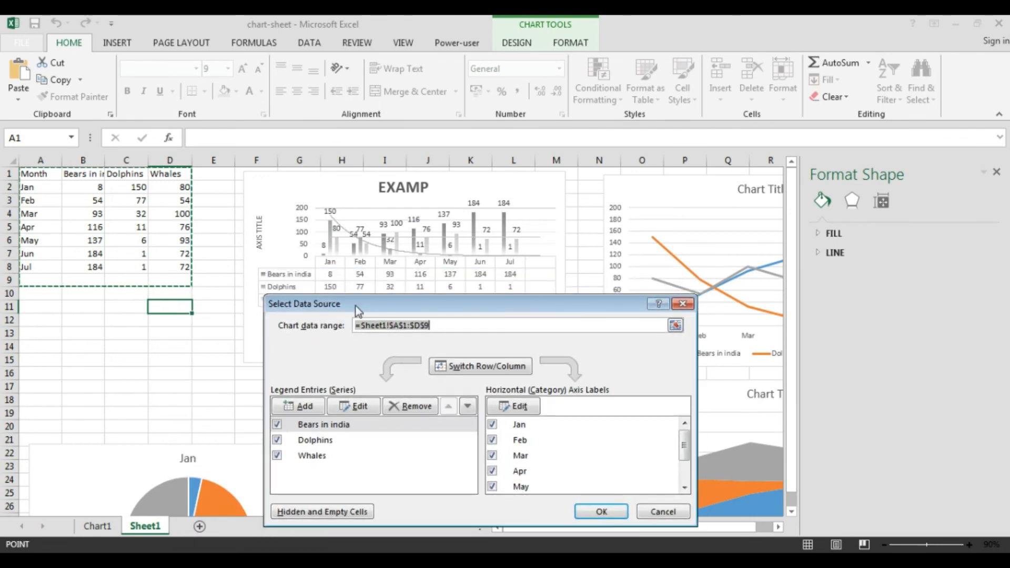
{"action": "left_click", "coordinate": [476, 367]}
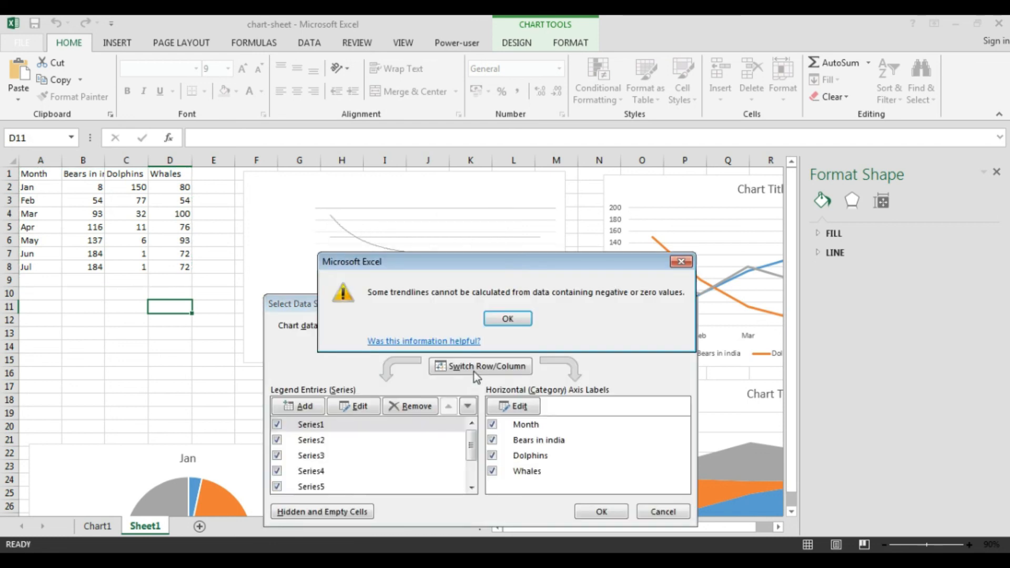
{"action": "left_click", "coordinate": [507, 319]}
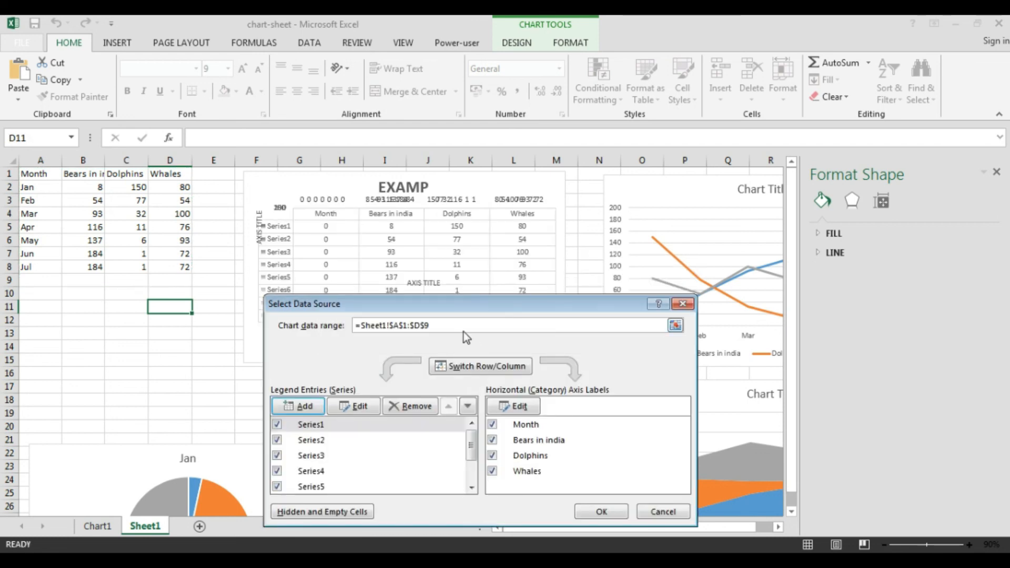
{"action": "left_click_drag", "start_coordinate": [419, 303], "coordinate": [424, 343]}
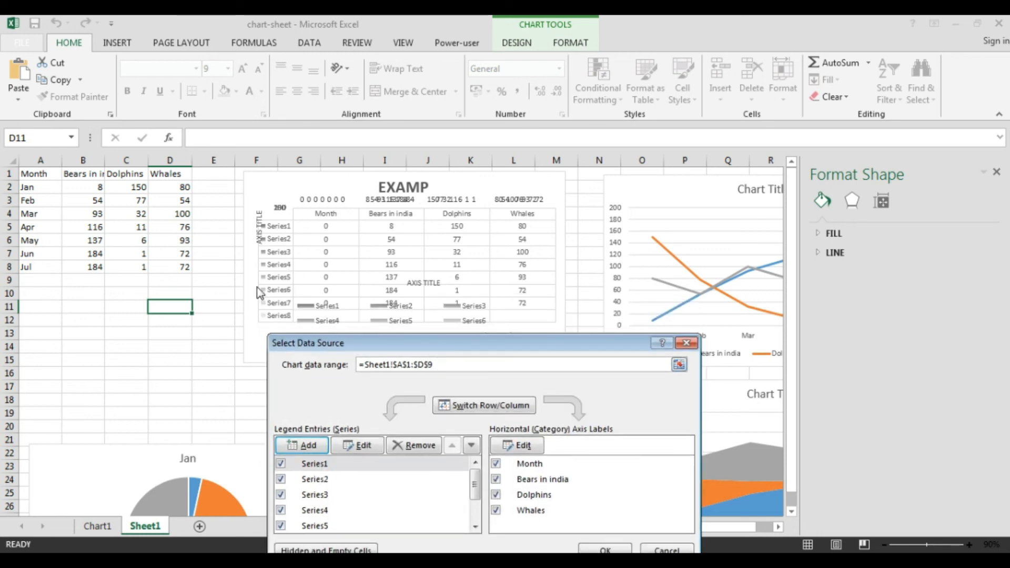
{"action": "left_click_drag", "start_coordinate": [459, 347], "coordinate": [454, 292]}
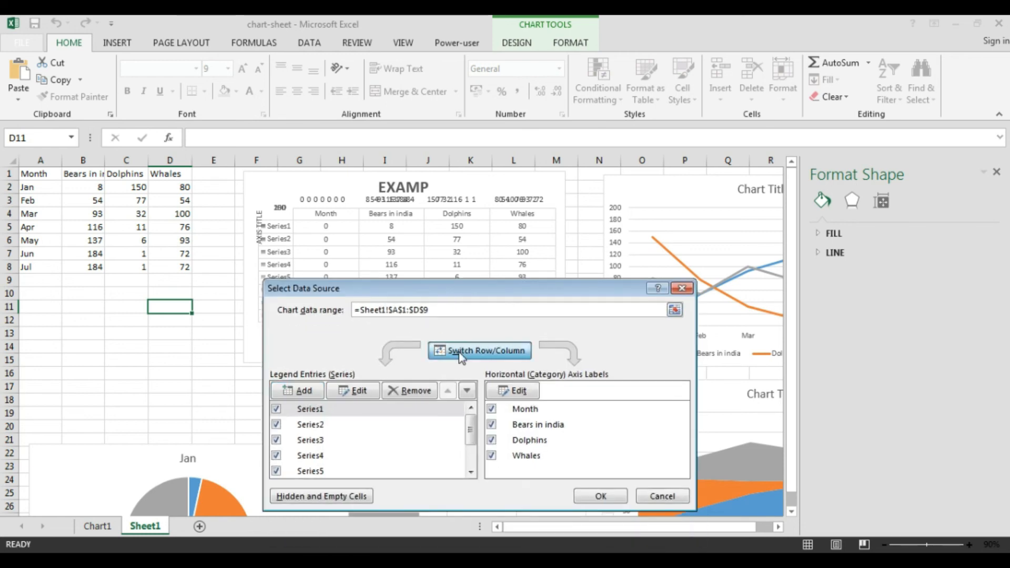
{"action": "left_click", "coordinate": [459, 352]}
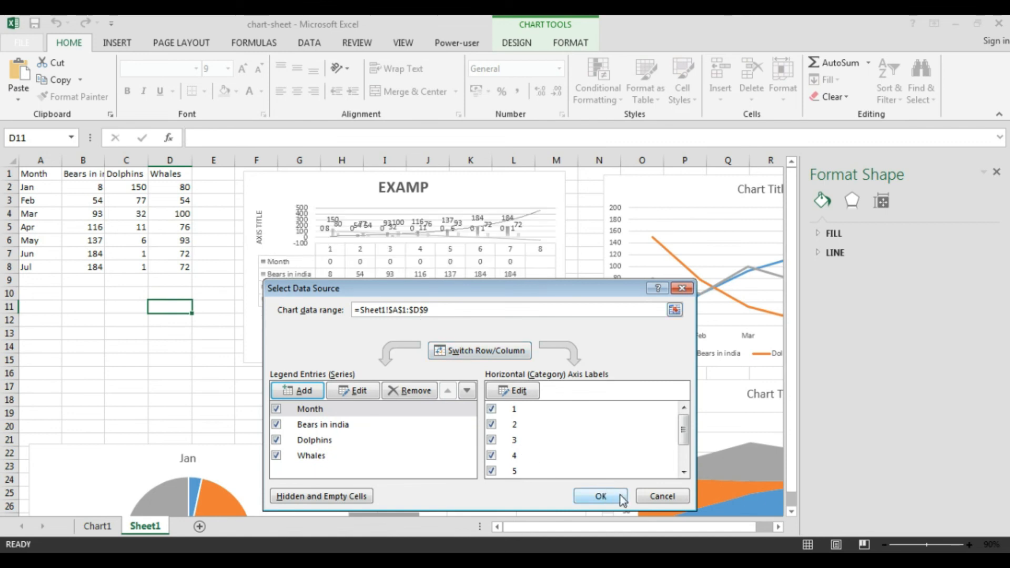
{"action": "left_click", "coordinate": [661, 497]}
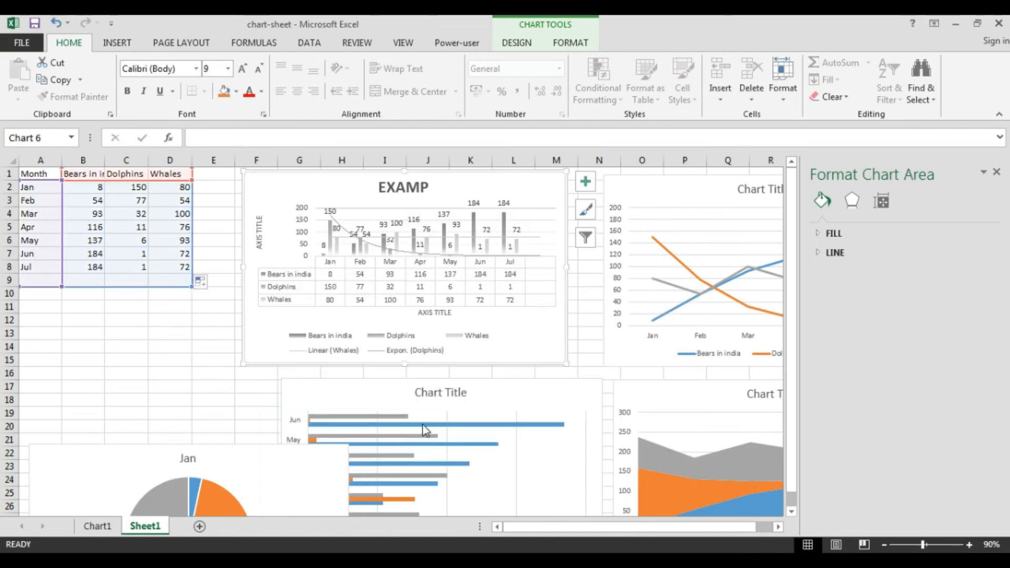
Move the EXAMP chart from Sheet1 onto its own new chart sheet, keeping the suggested sheet name
{"action": "right_click", "coordinate": [270, 318]}
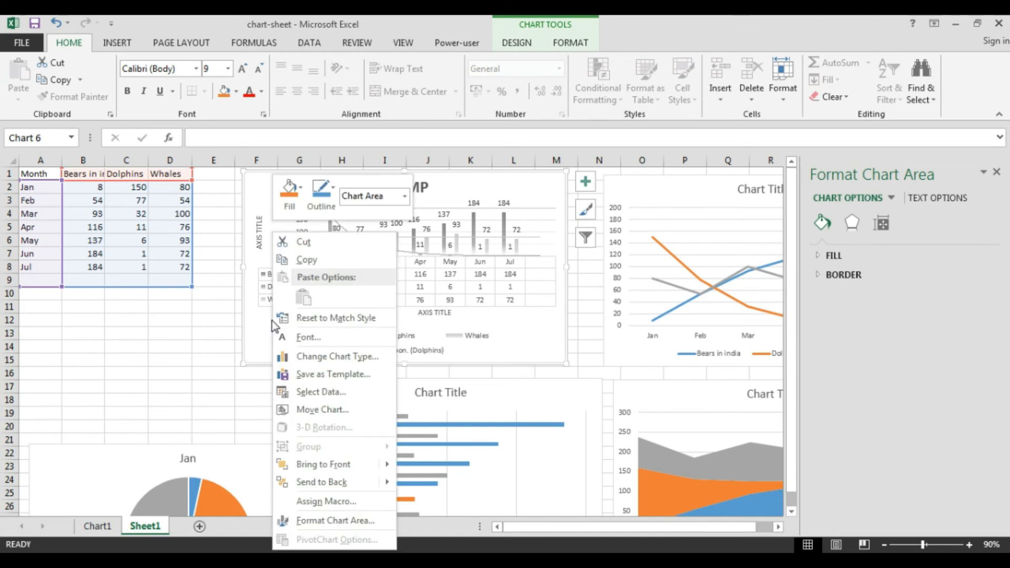
{"action": "left_click", "coordinate": [550, 333]}
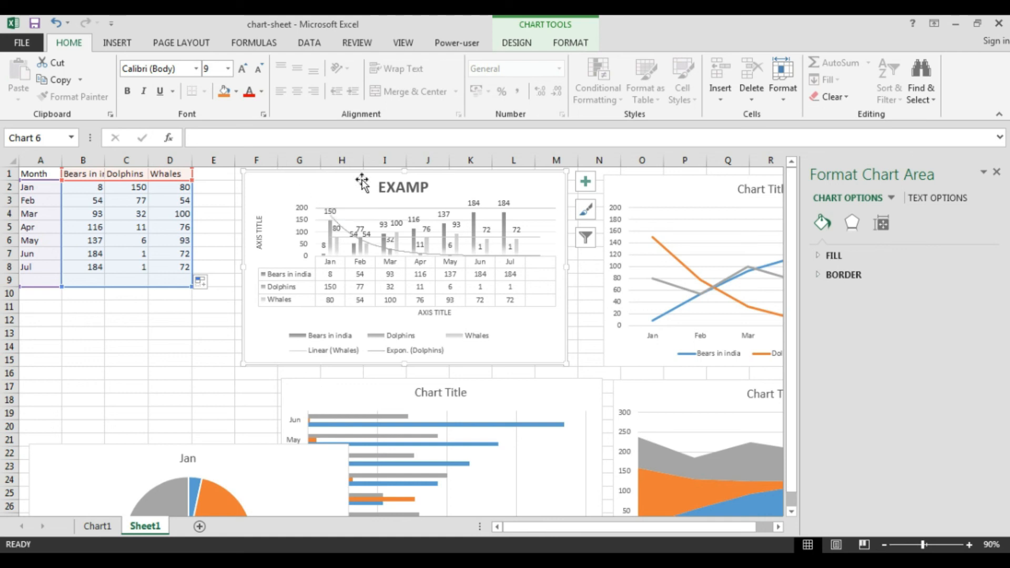
{"action": "left_click", "coordinate": [529, 44]}
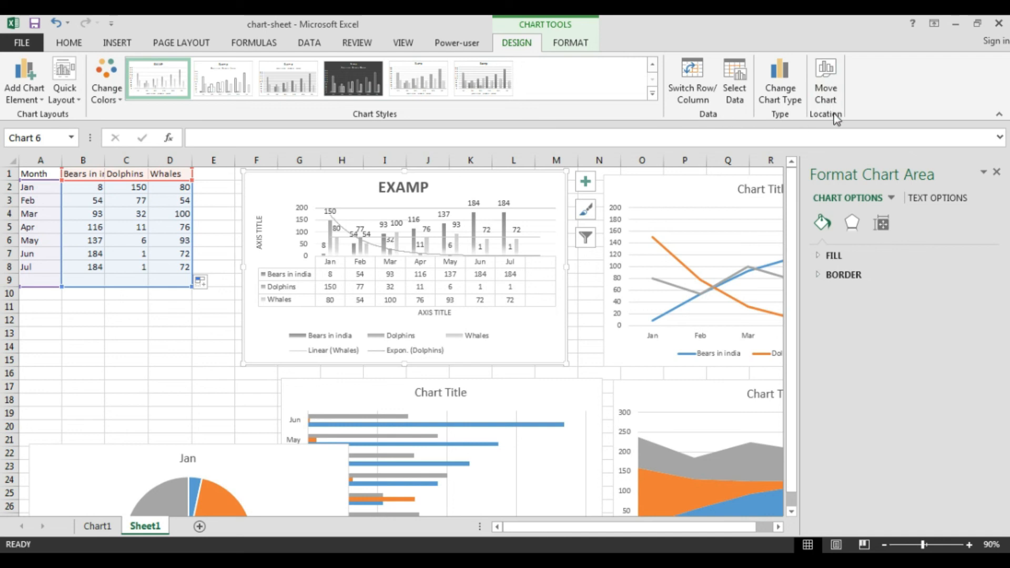
{"action": "left_click", "coordinate": [828, 93]}
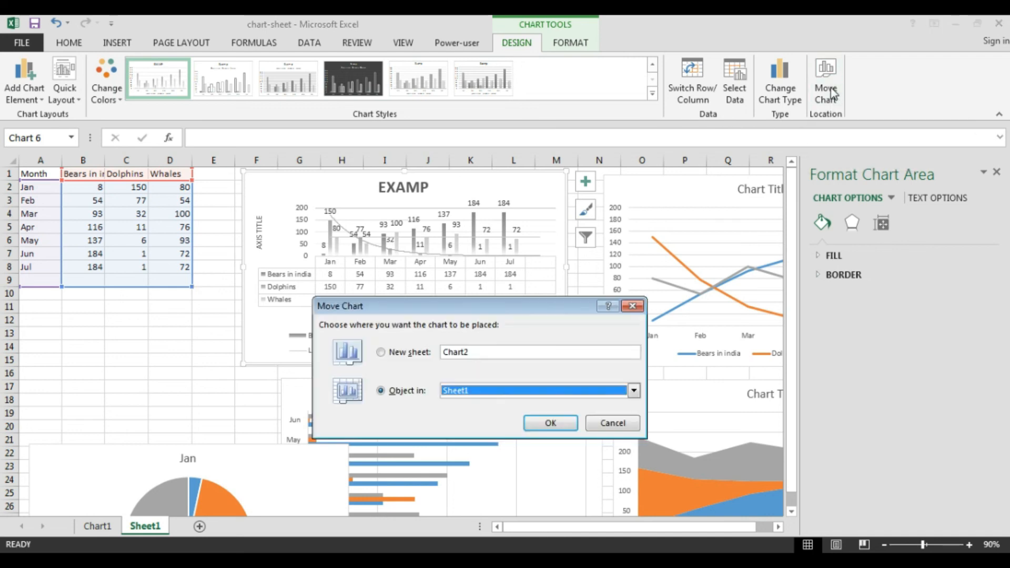
{"action": "left_click", "coordinate": [396, 356]}
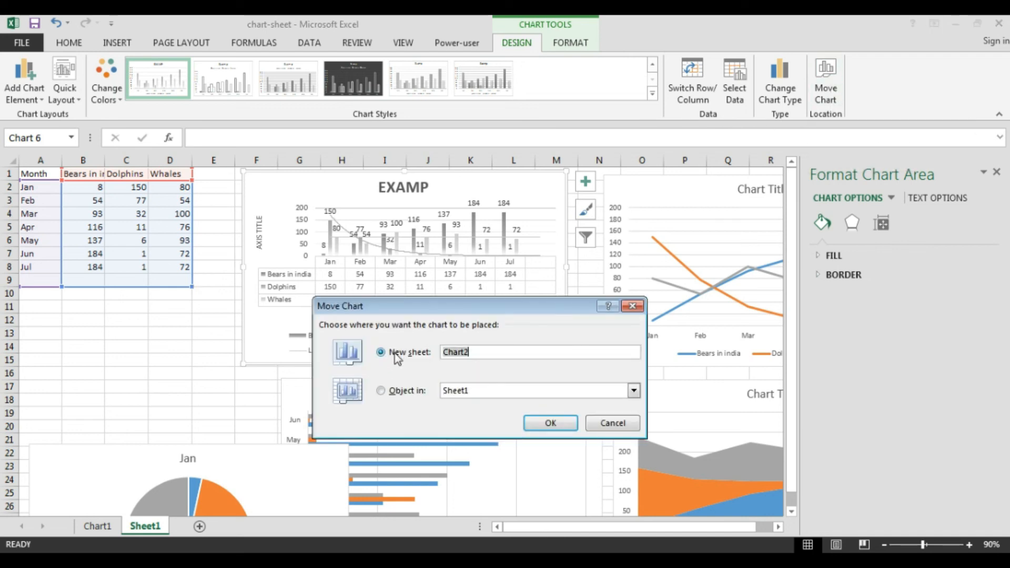
{"action": "left_click", "coordinate": [406, 392]}
{"action": "left_click", "coordinate": [476, 397]}
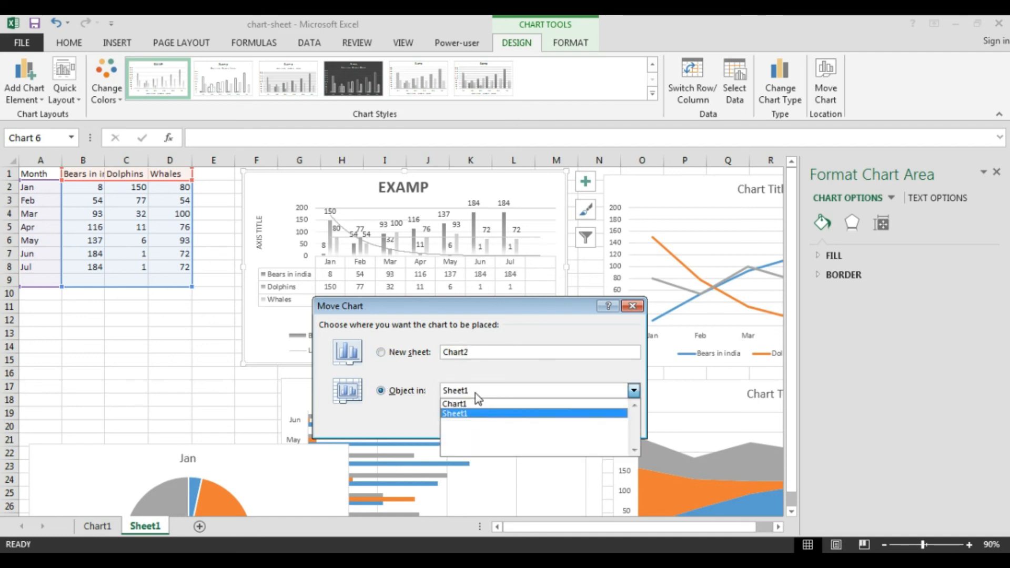
{"action": "left_click", "coordinate": [427, 380]}
{"action": "left_click", "coordinate": [407, 354]}
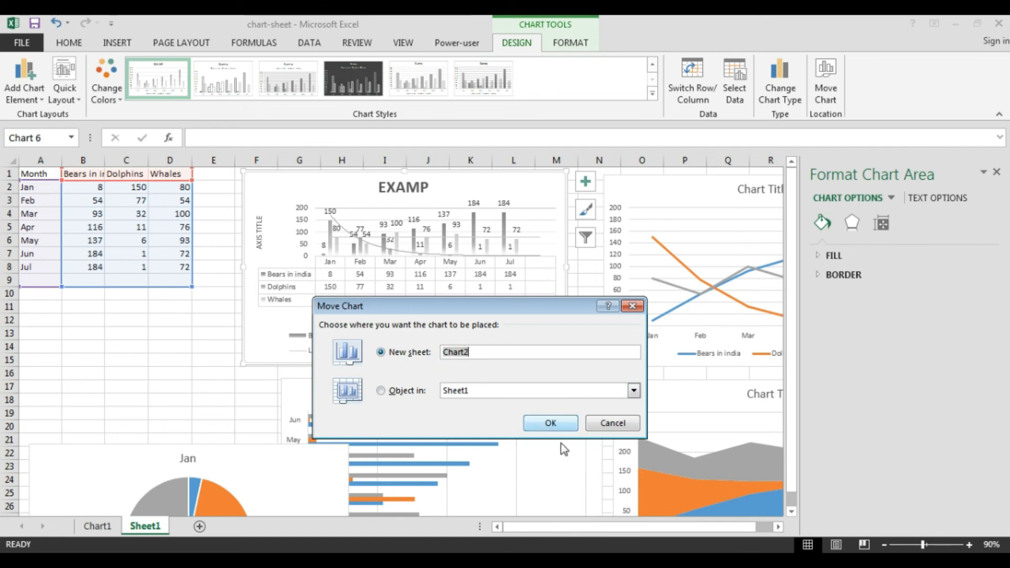
{"action": "left_click", "coordinate": [553, 431]}
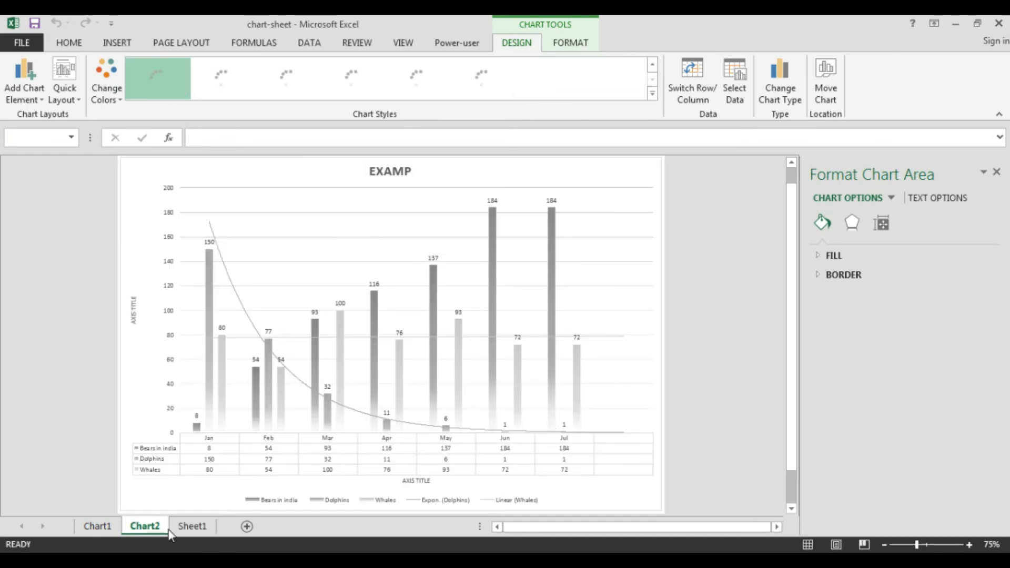
Look through the Chart1, Chart2 and Sheet1 sheets to compare the separate chart sheets with the worksheet
{"action": "left_click", "coordinate": [194, 527]}
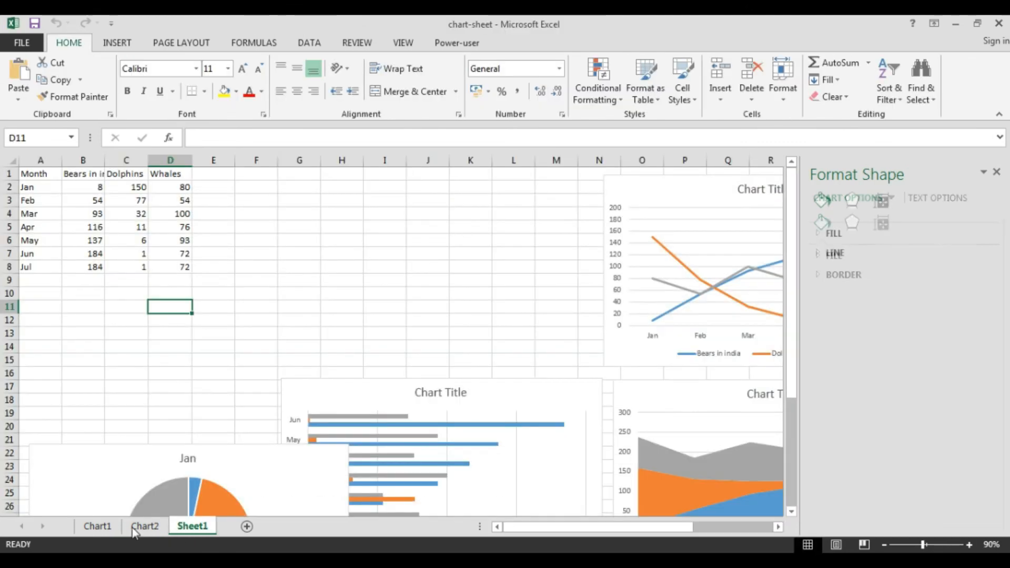
{"action": "left_click", "coordinate": [130, 527]}
{"action": "left_click", "coordinate": [106, 527]}
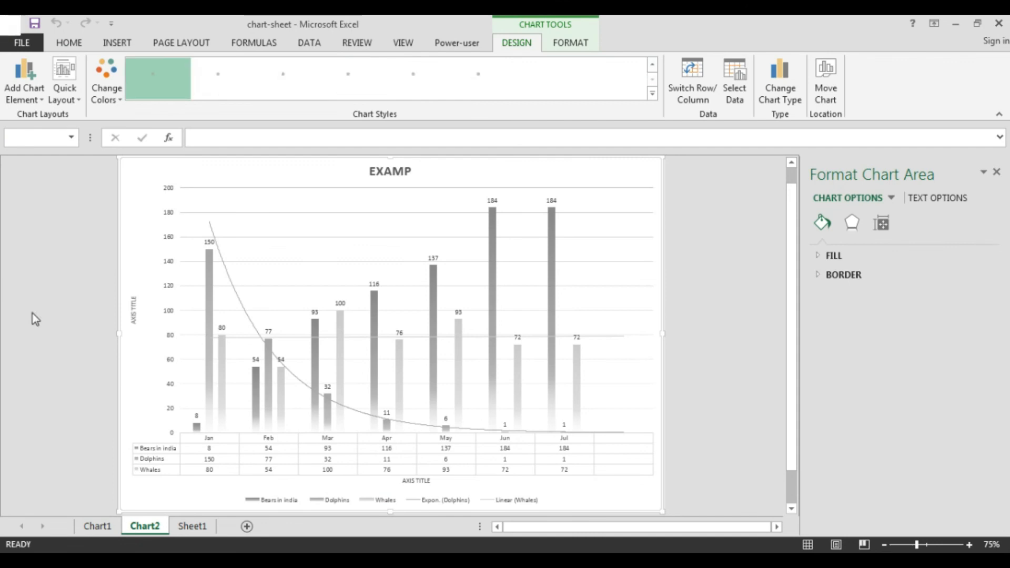
{"action": "left_click", "coordinate": [144, 526]}
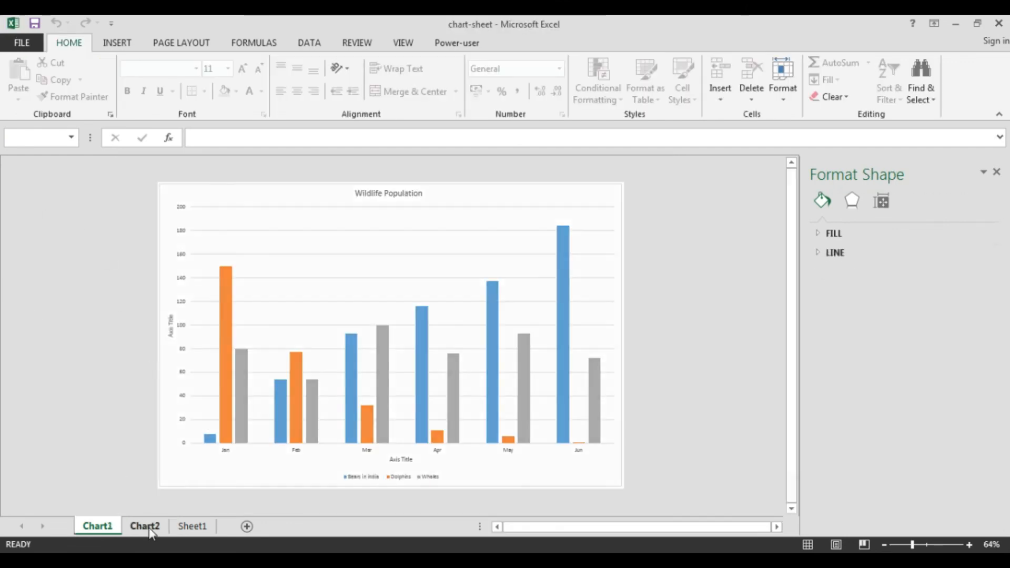
{"action": "left_click", "coordinate": [192, 526]}
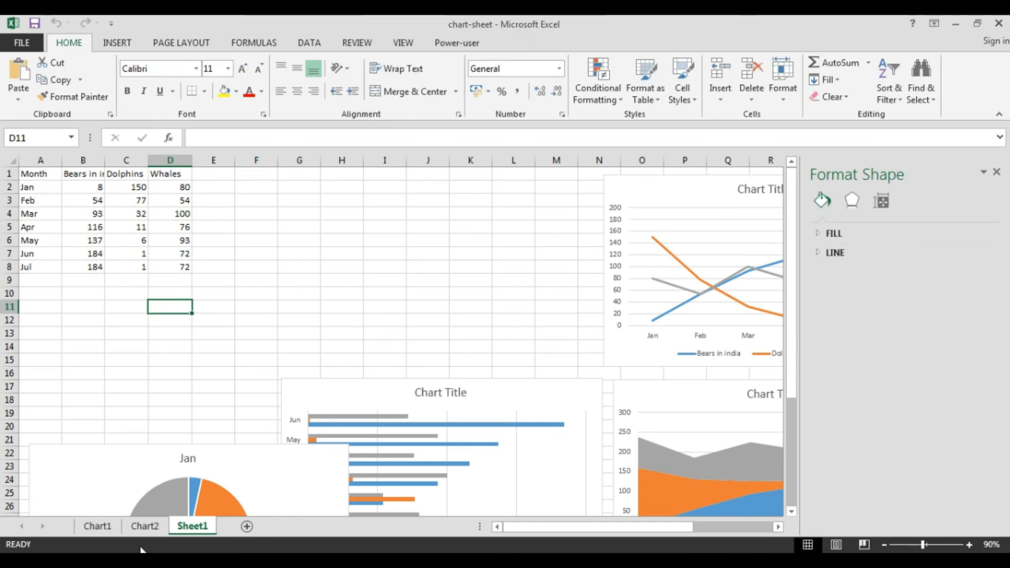
{"action": "left_click", "coordinate": [149, 528]}
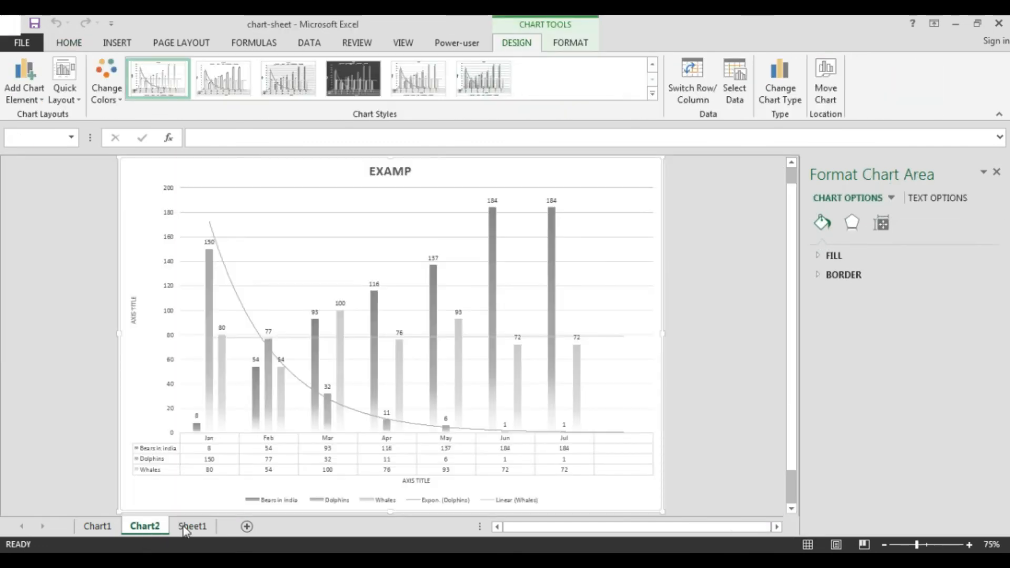
{"action": "left_click", "coordinate": [186, 529]}
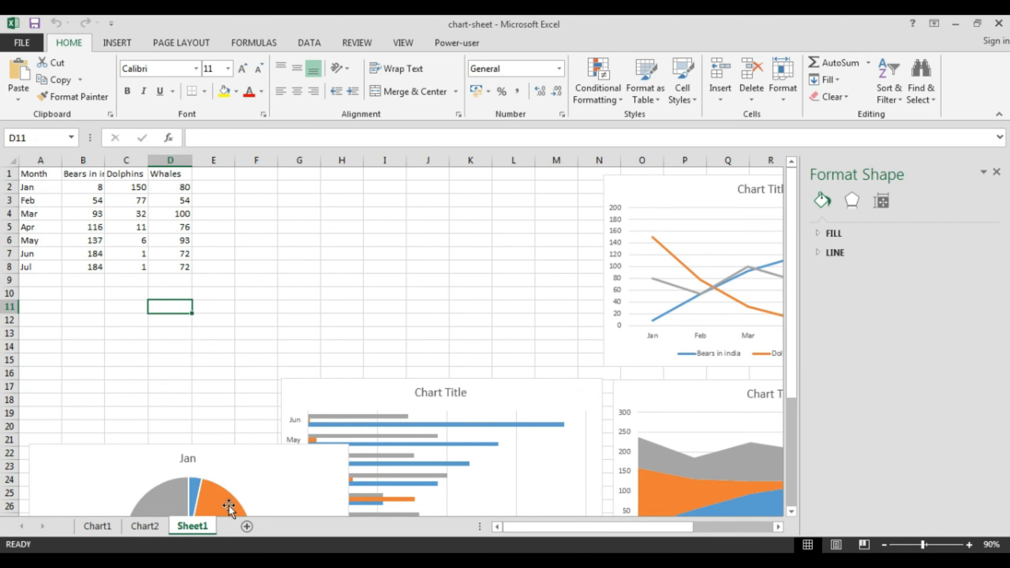
Add a blank worksheet after Sheet1, and return to the data range A1:D8 on Sheet1
{"action": "left_click", "coordinate": [248, 524]}
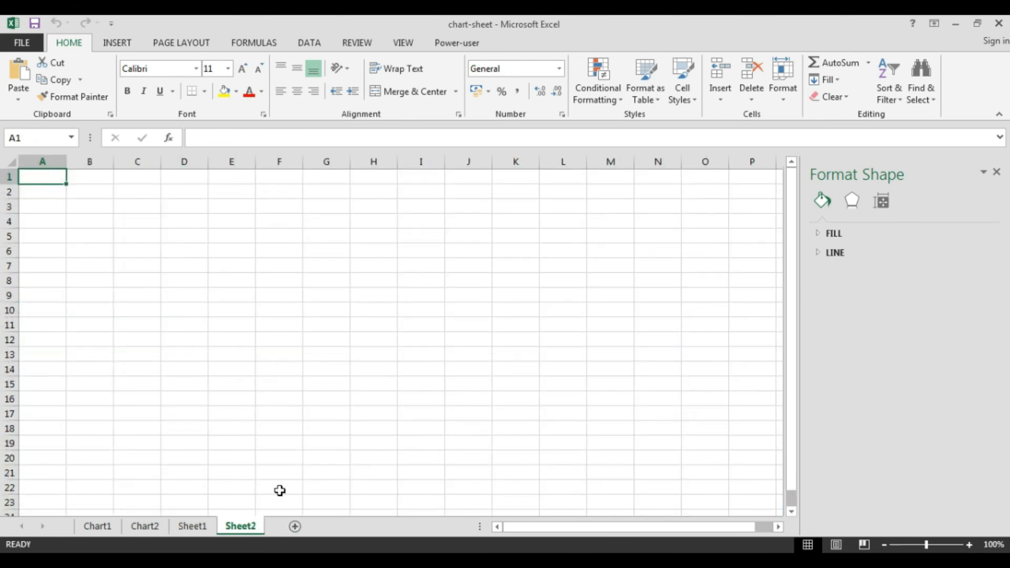
{"action": "left_click", "coordinate": [194, 526]}
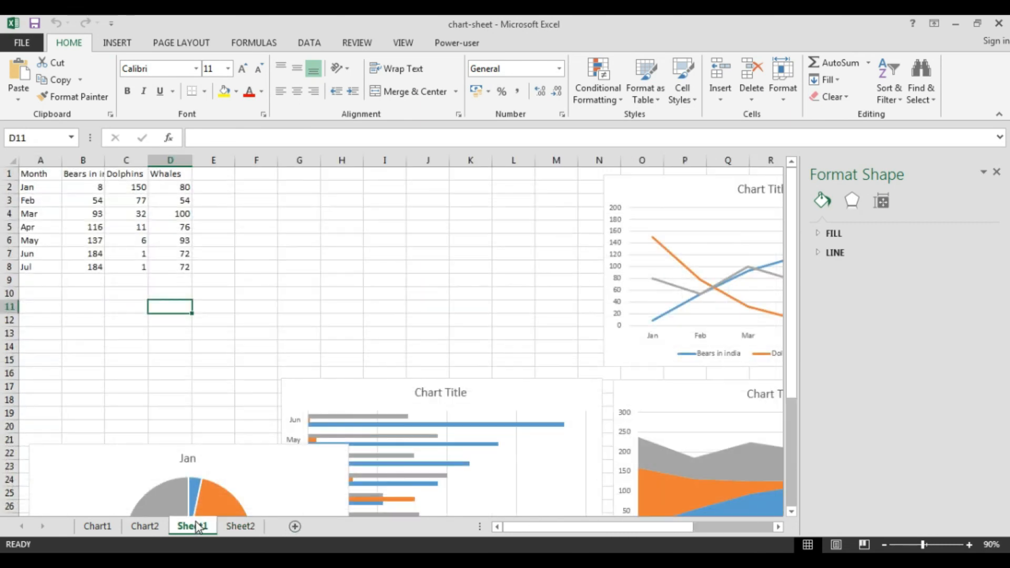
{"action": "left_click_drag", "start_coordinate": [36, 179], "coordinate": [178, 267]}
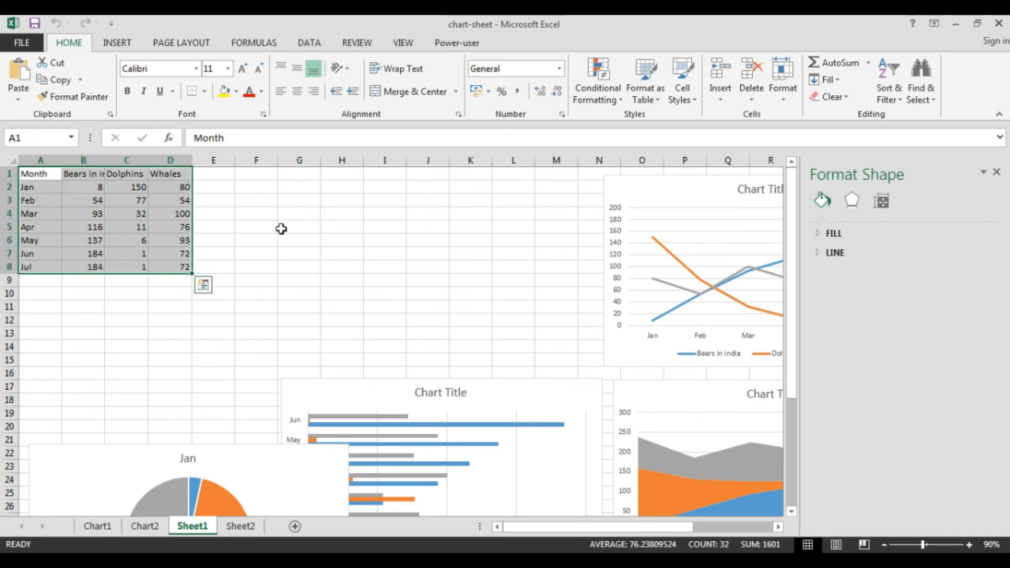
{"action": "left_click", "coordinate": [531, 332]}
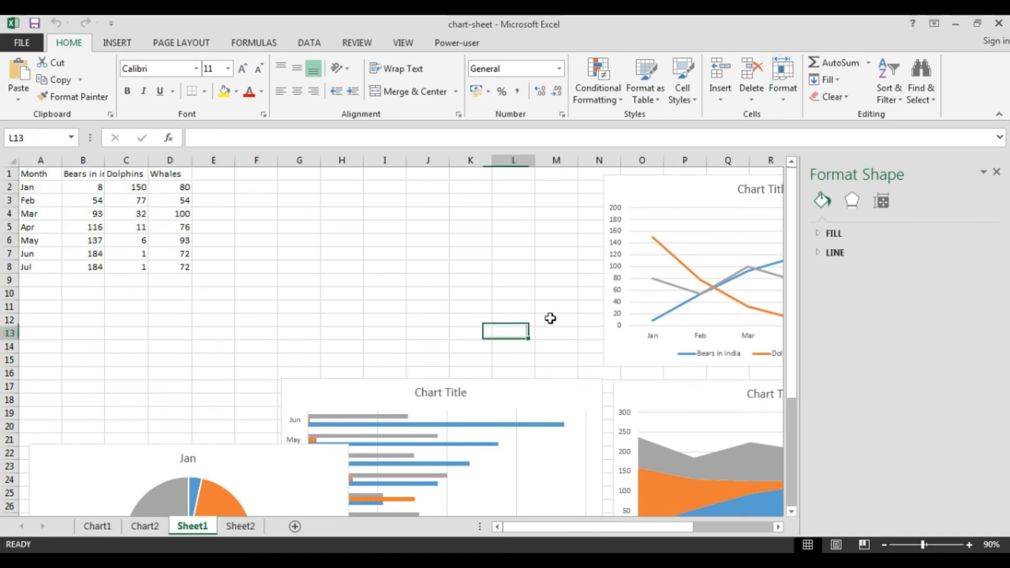
Open the move options for Sheet1's line chart and go to the destination choice for placing it as an object
{"action": "left_click", "coordinate": [664, 282]}
{"action": "left_click", "coordinate": [659, 200]}
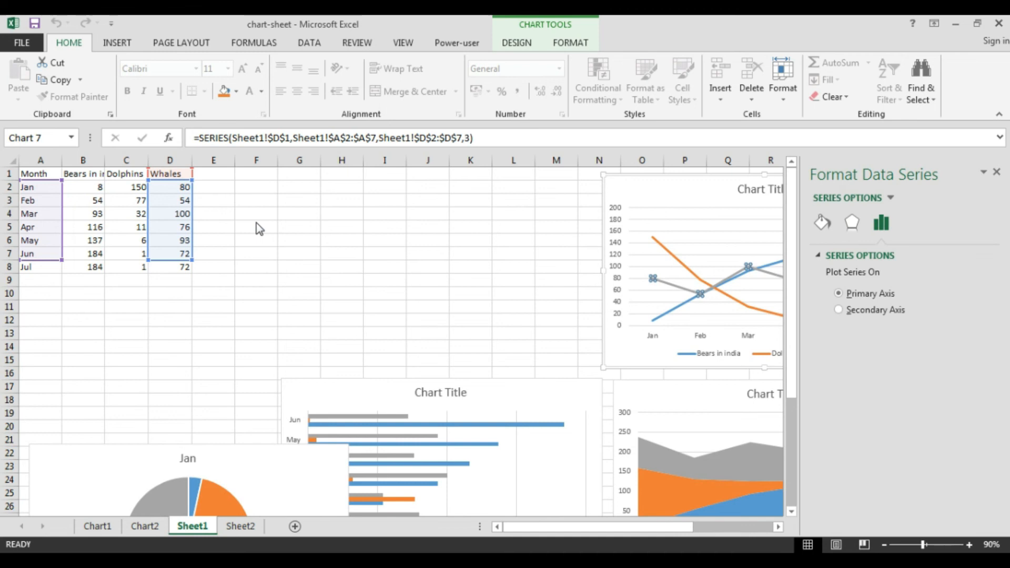
{"action": "left_click", "coordinate": [513, 41]}
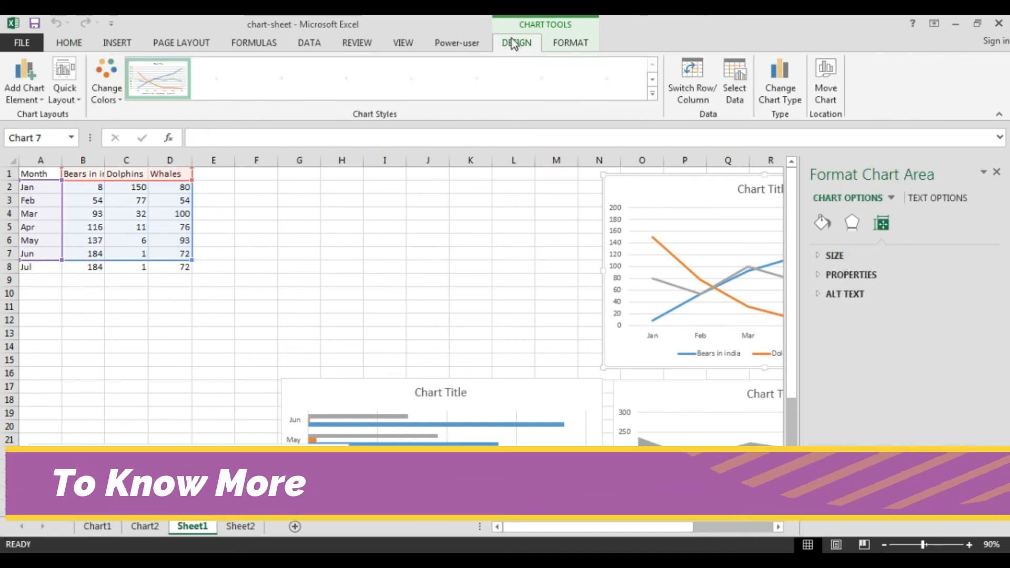
{"action": "left_click", "coordinate": [826, 94]}
{"action": "left_click_drag", "start_coordinate": [491, 309], "coordinate": [482, 247]}
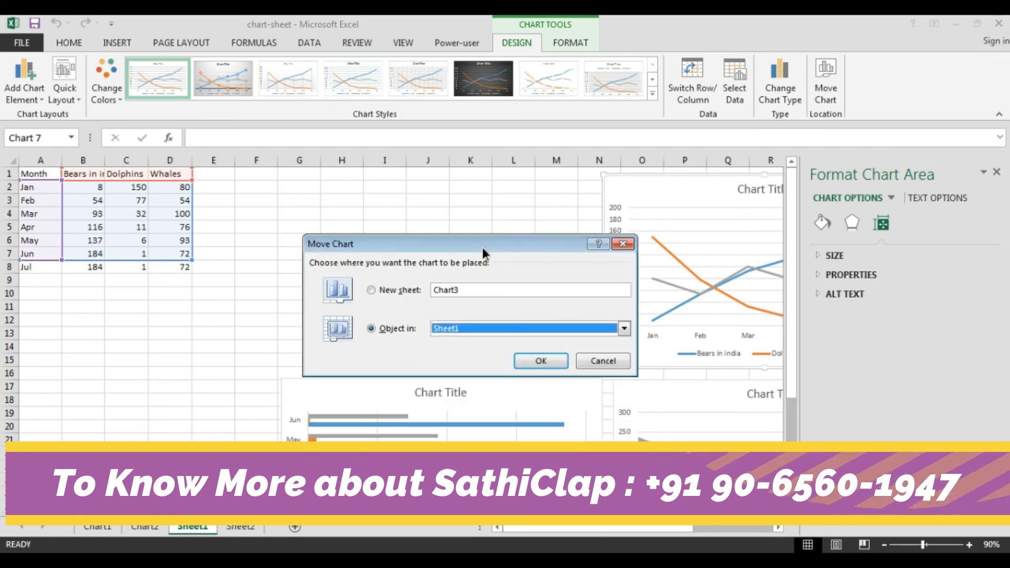
{"action": "left_click", "coordinate": [469, 289]}
{"action": "left_click", "coordinate": [456, 328]}
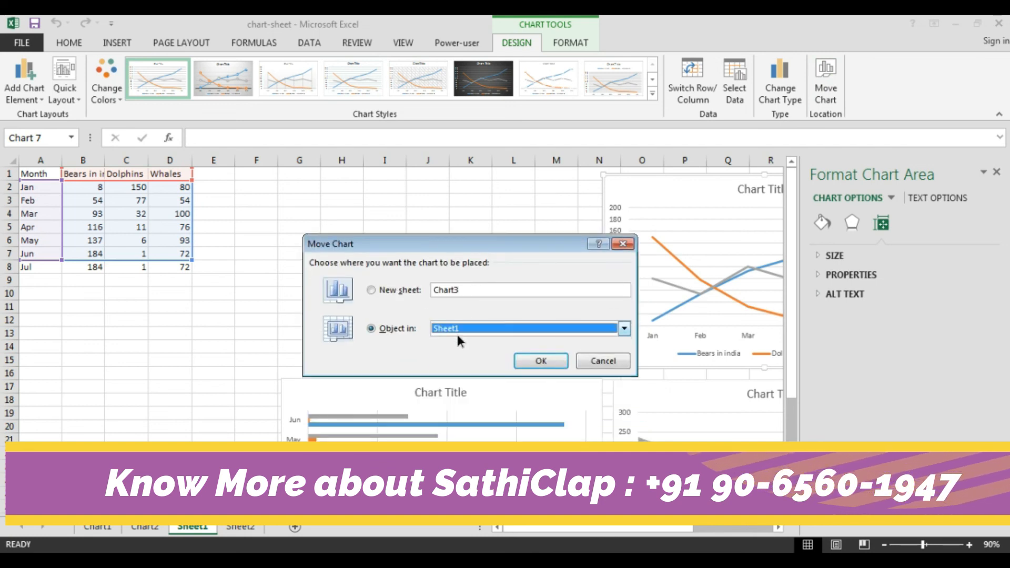